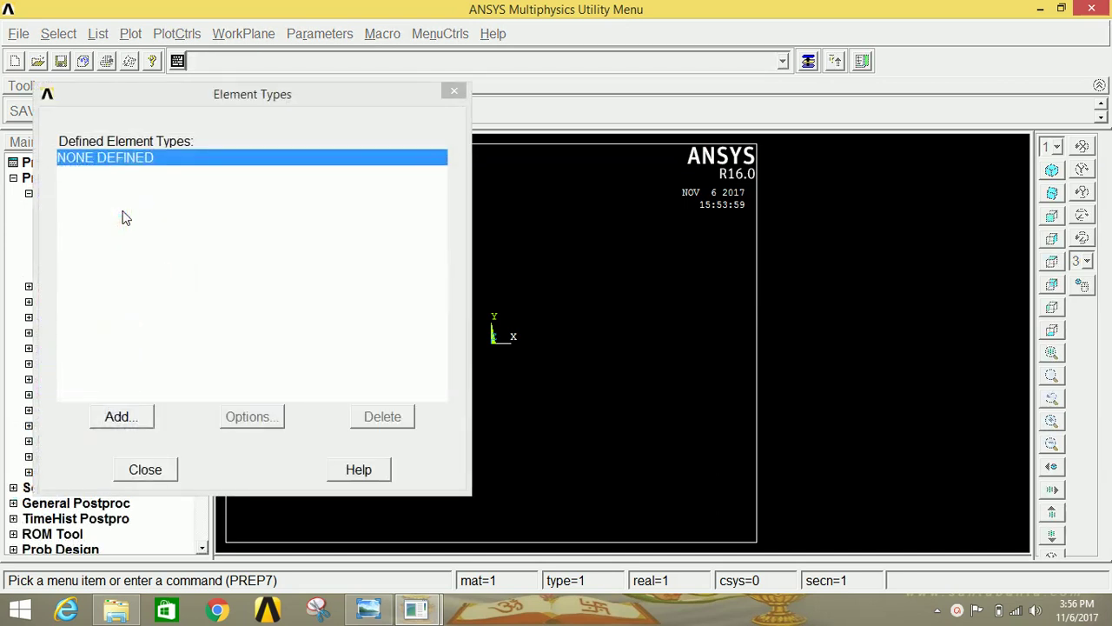
Add the structural Beam 2 node 188 element type with reference number 1
click(122, 417)
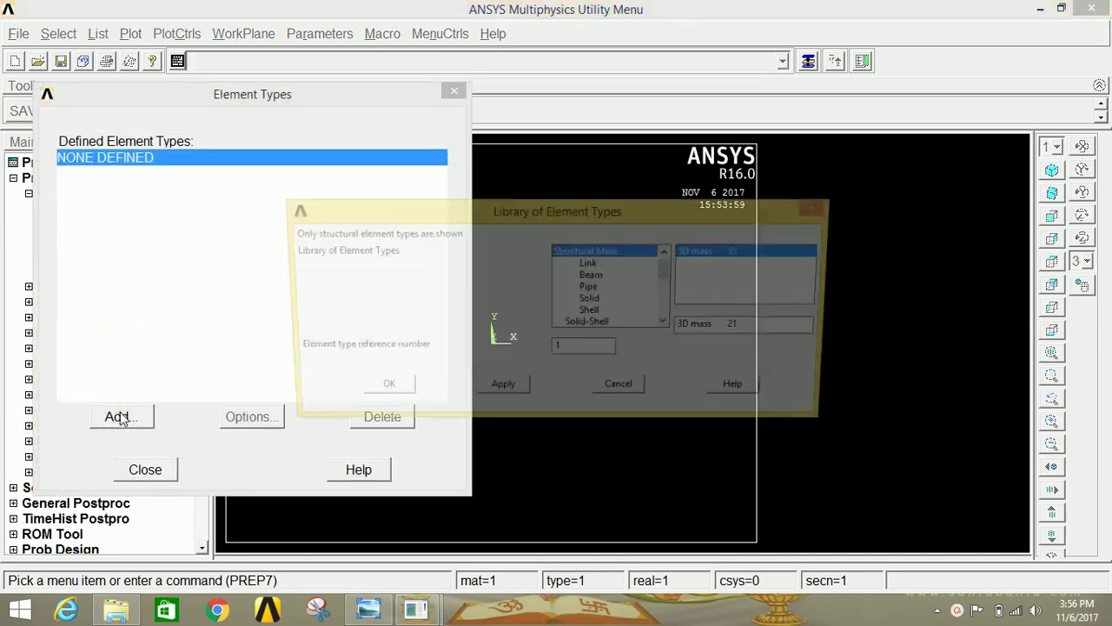
click(591, 275)
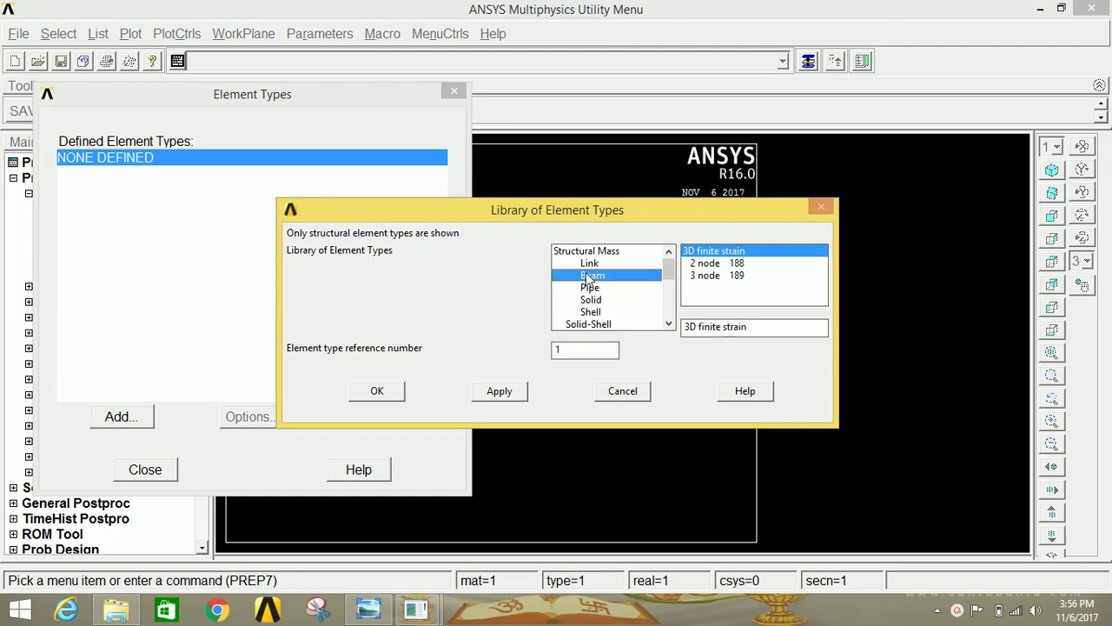
click(722, 264)
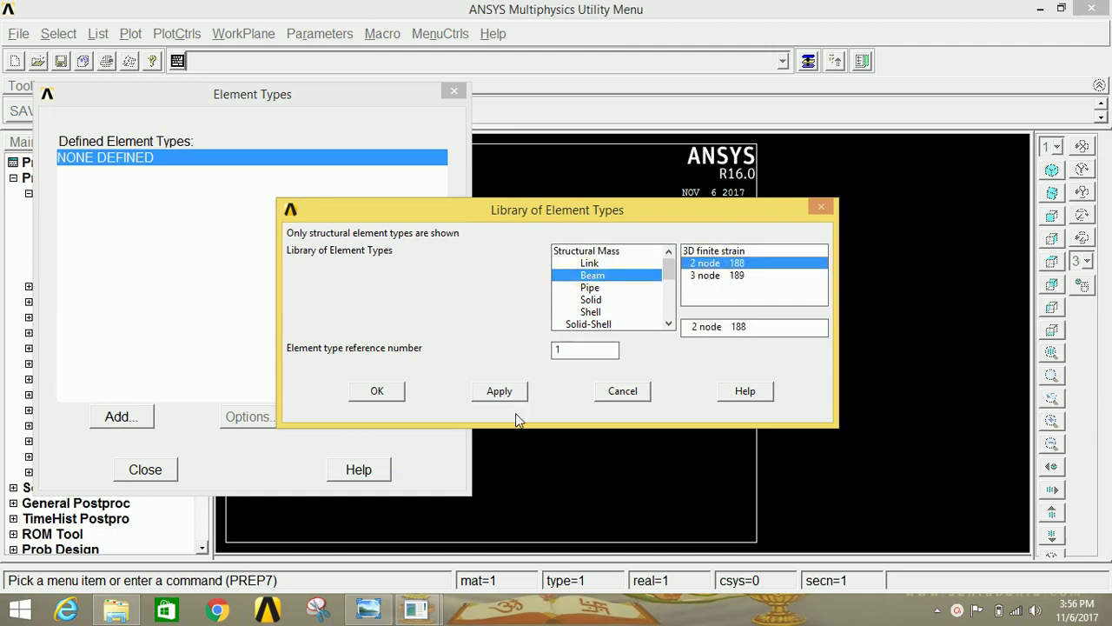
click(392, 392)
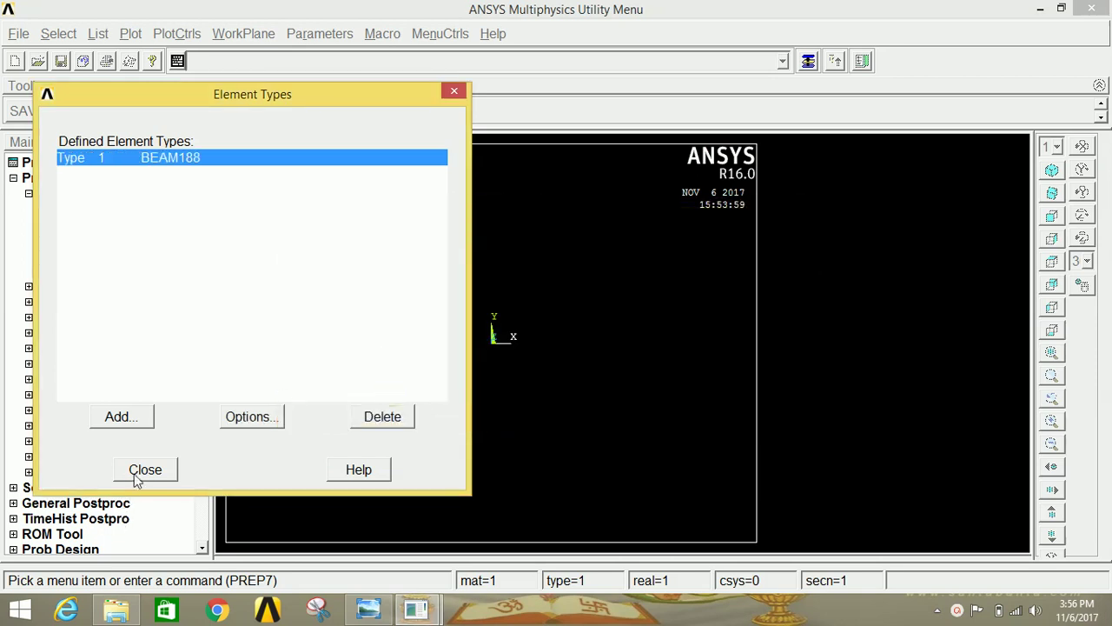
click(142, 469)
click(78, 194)
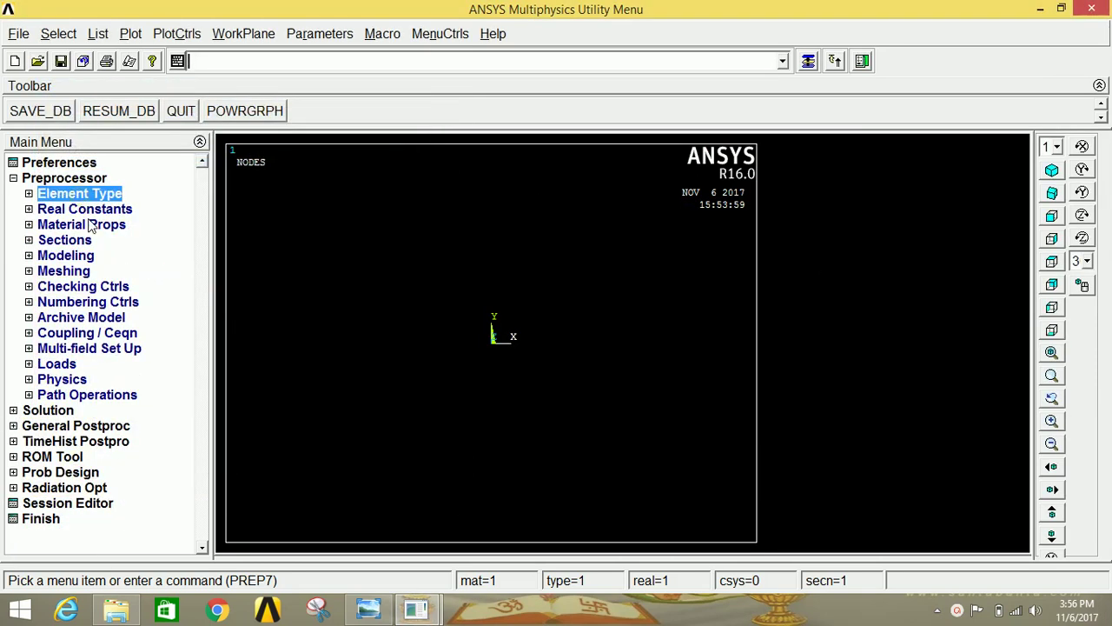
Define material model 1 as linear elastic isotropic with EX 2E5 and PRXY 0.3
click(93, 226)
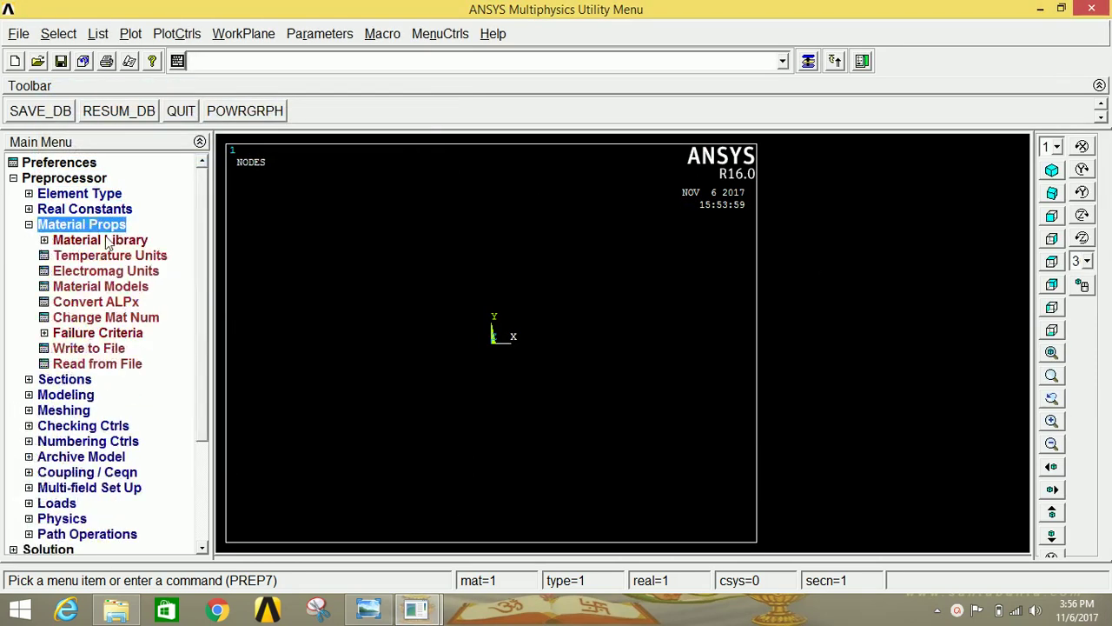
click(116, 287)
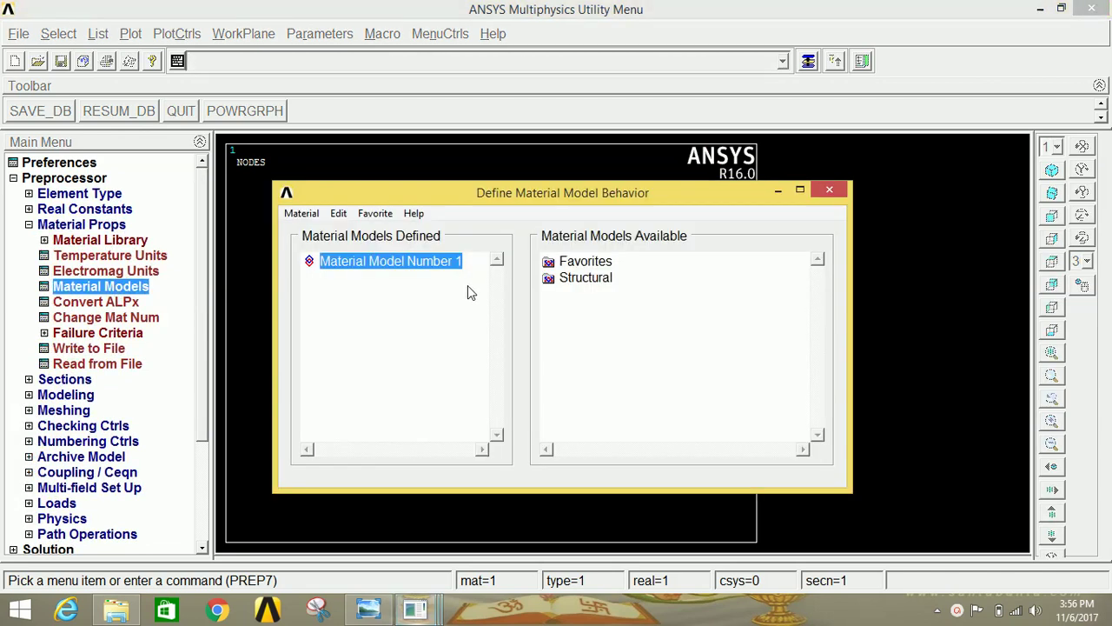
double_click(586, 277)
double_click(601, 294)
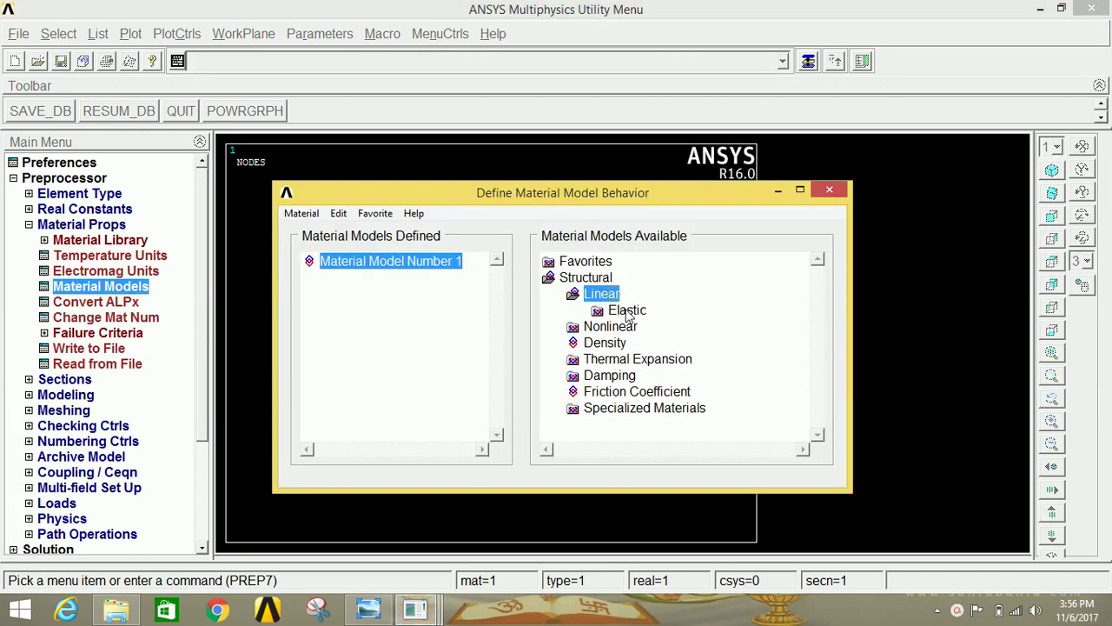
double_click(627, 311)
double_click(653, 327)
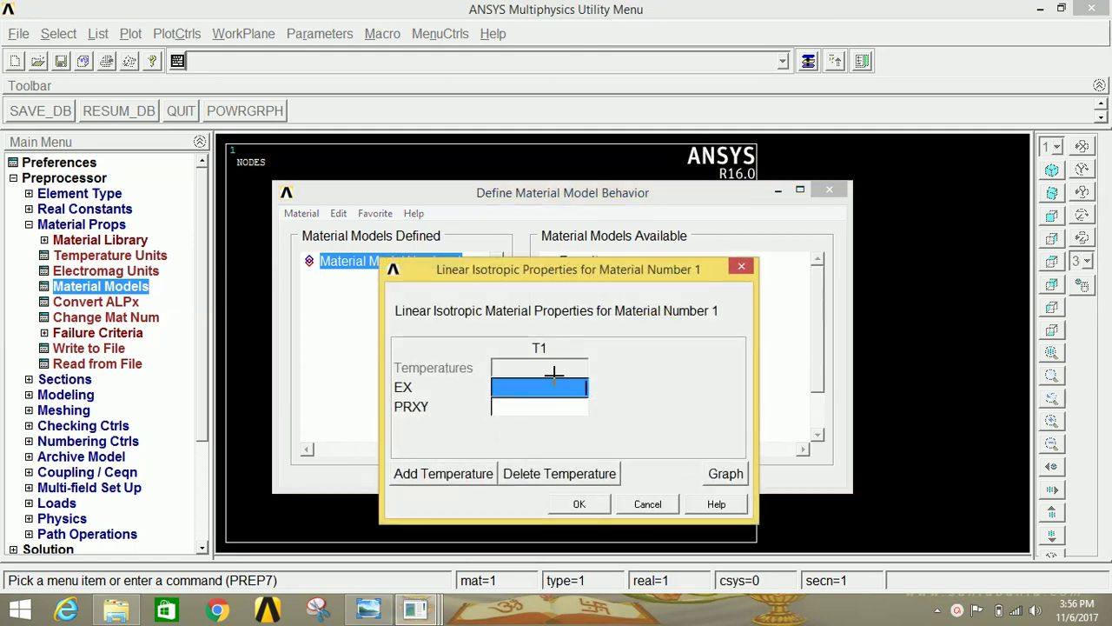
text(2E5)
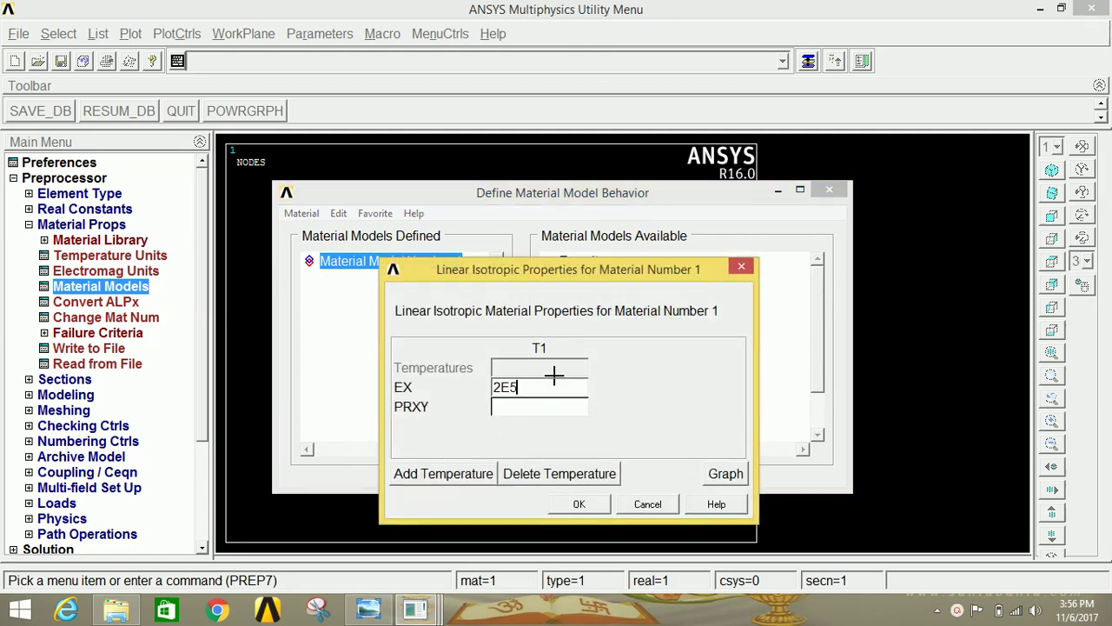
key(Tab)
text(0.3)
click(594, 504)
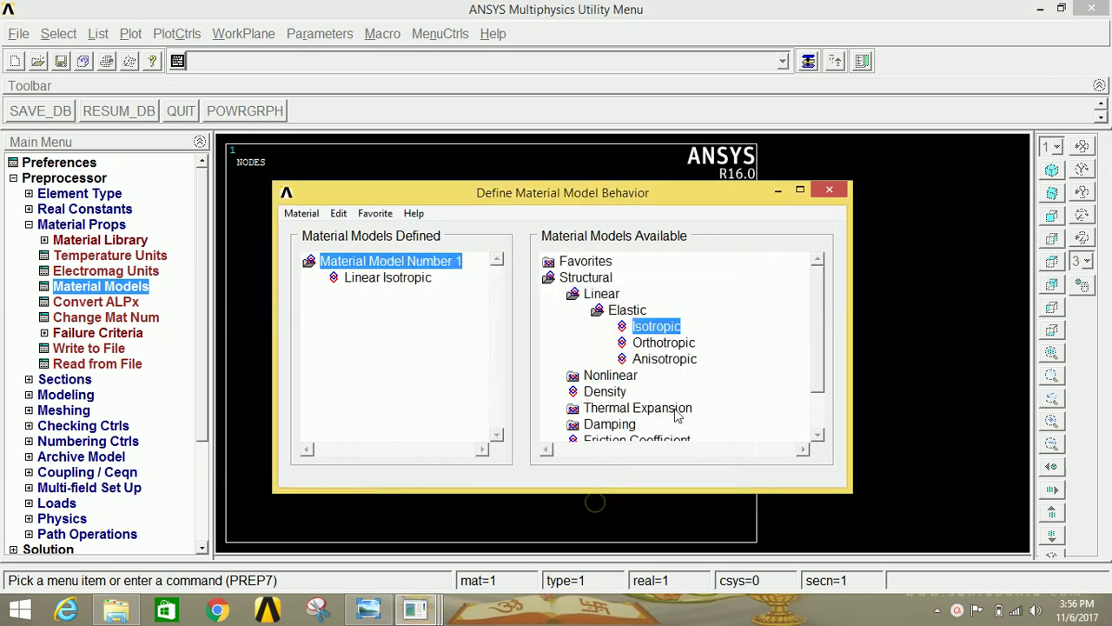
click(829, 191)
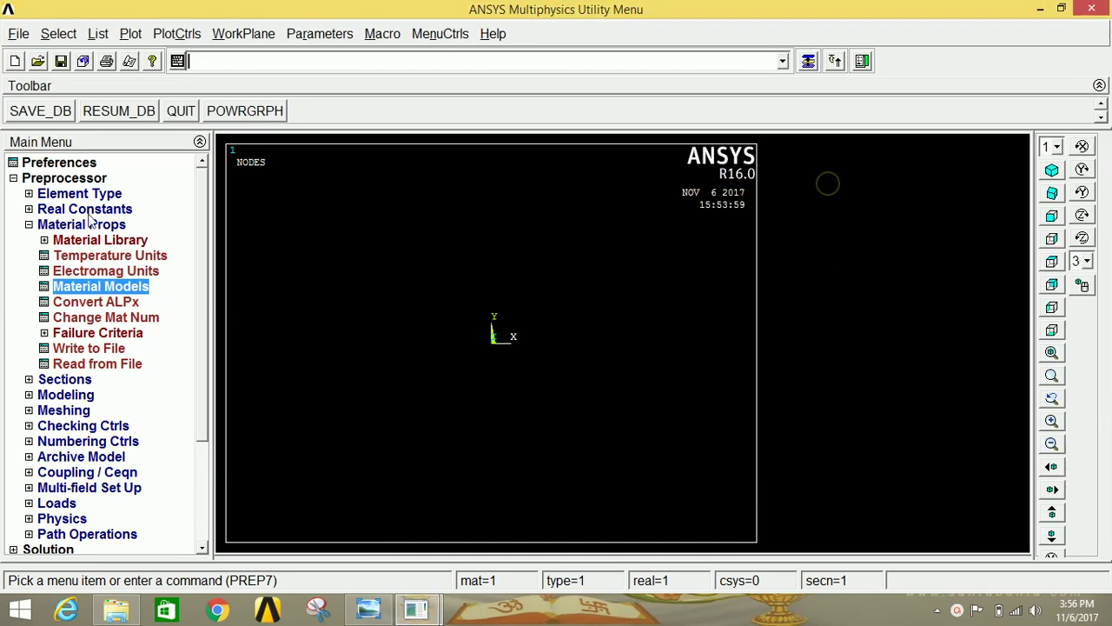
click(75, 226)
Define common beam section 1 as a solid rectangle with B 200 and H 300, and preview it
click(68, 243)
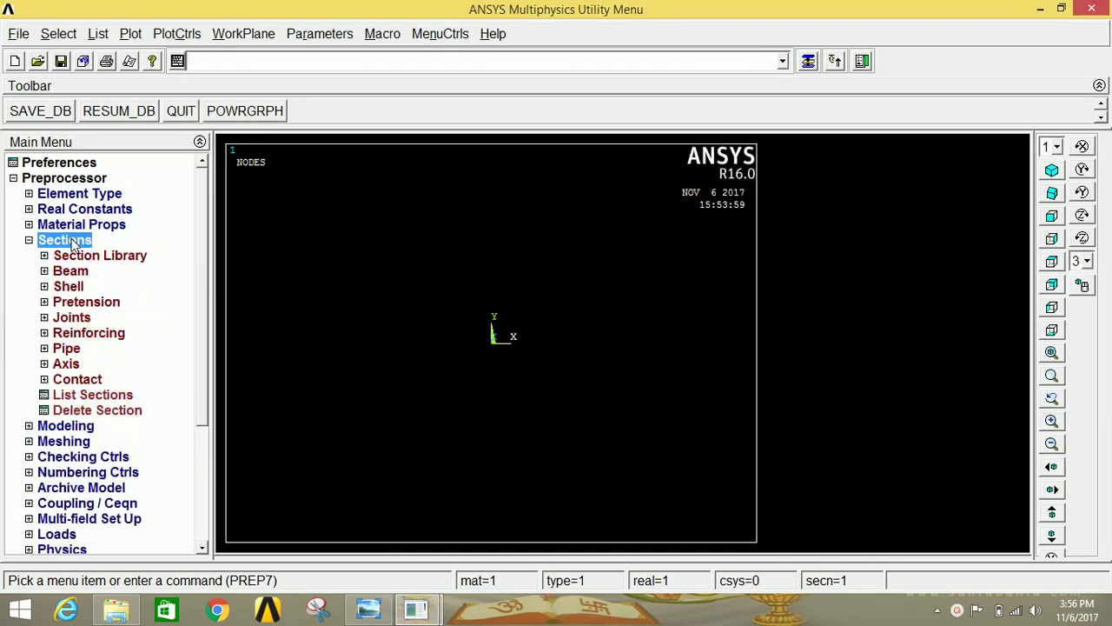
click(74, 272)
click(117, 288)
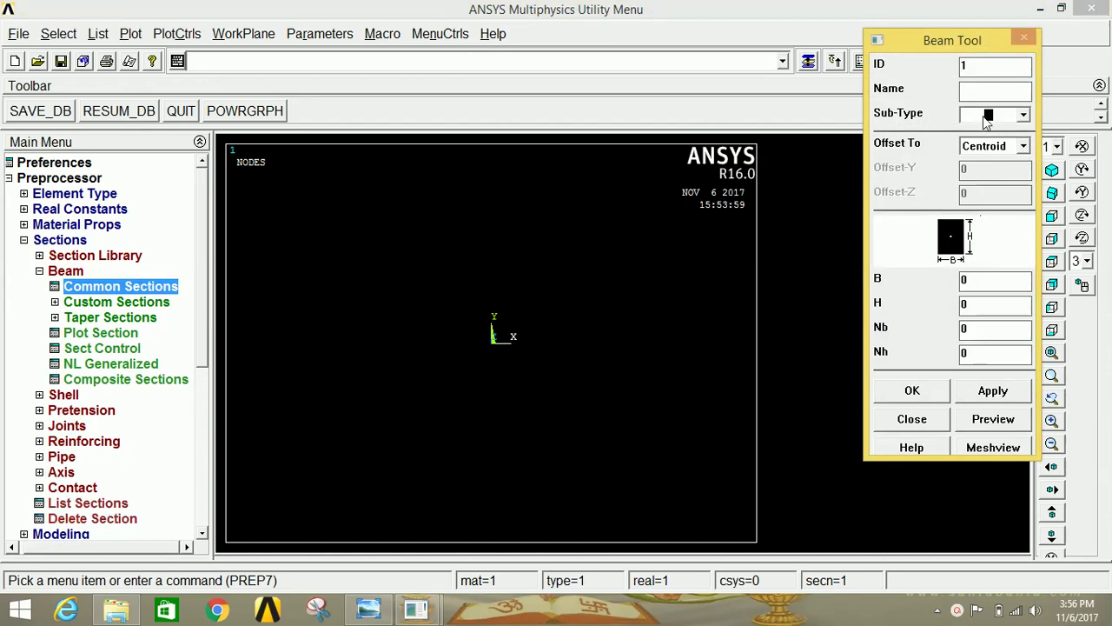
click(1004, 118)
click(996, 132)
double_click(972, 283)
text(200)
double_click(963, 303)
key(BackSpace)
text(300)
click(994, 419)
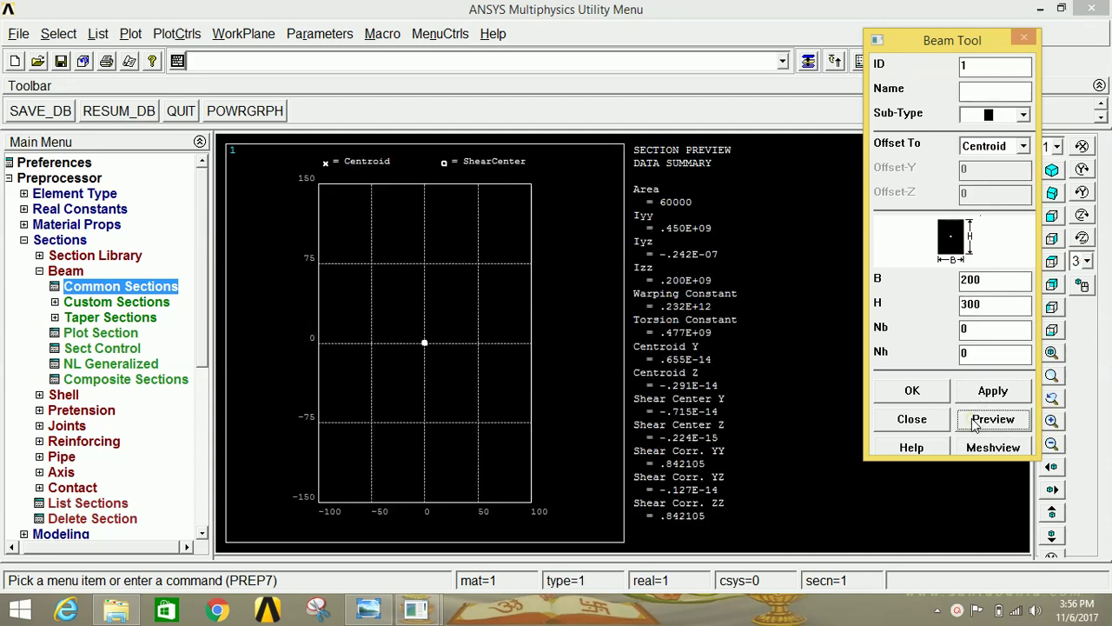
click(921, 391)
Replot the graphics window to clear the section preview and close the section settings
right_click(547, 245)
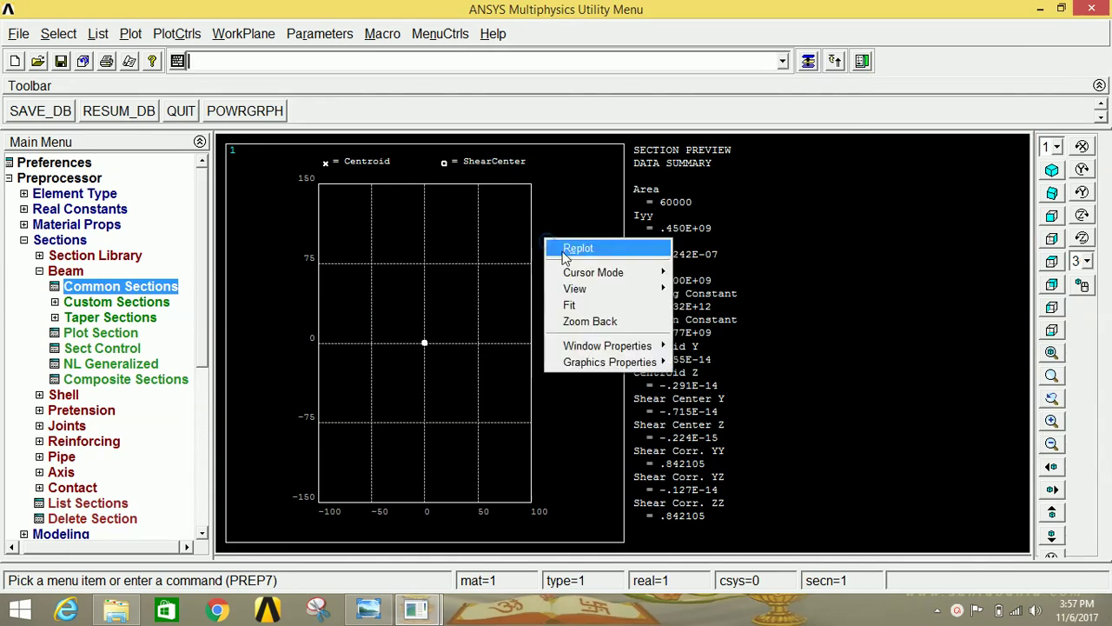
click(566, 252)
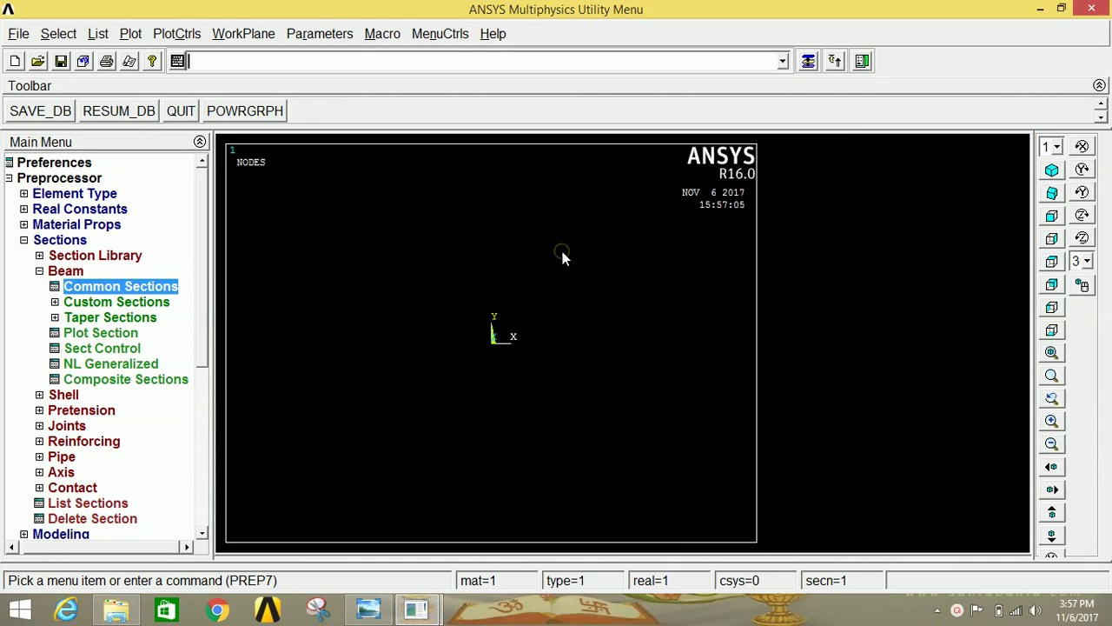
click(62, 240)
Open keypoint creation in the active coordinate system and check the span lengths on the overhanging beam drawing in Windows Photo Viewer
click(63, 256)
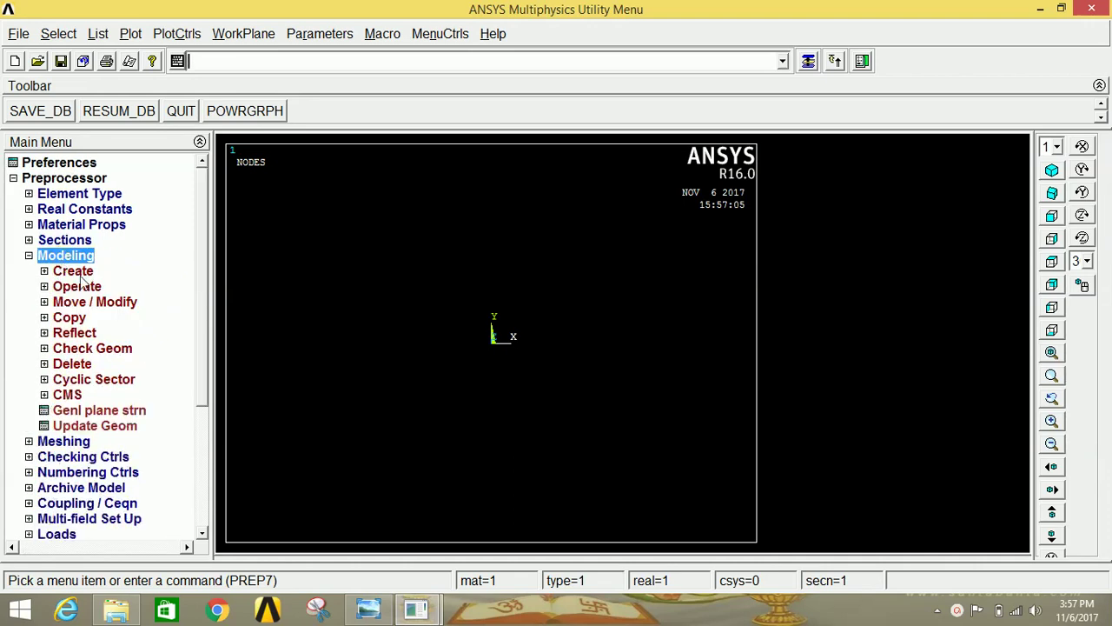
click(76, 272)
click(96, 286)
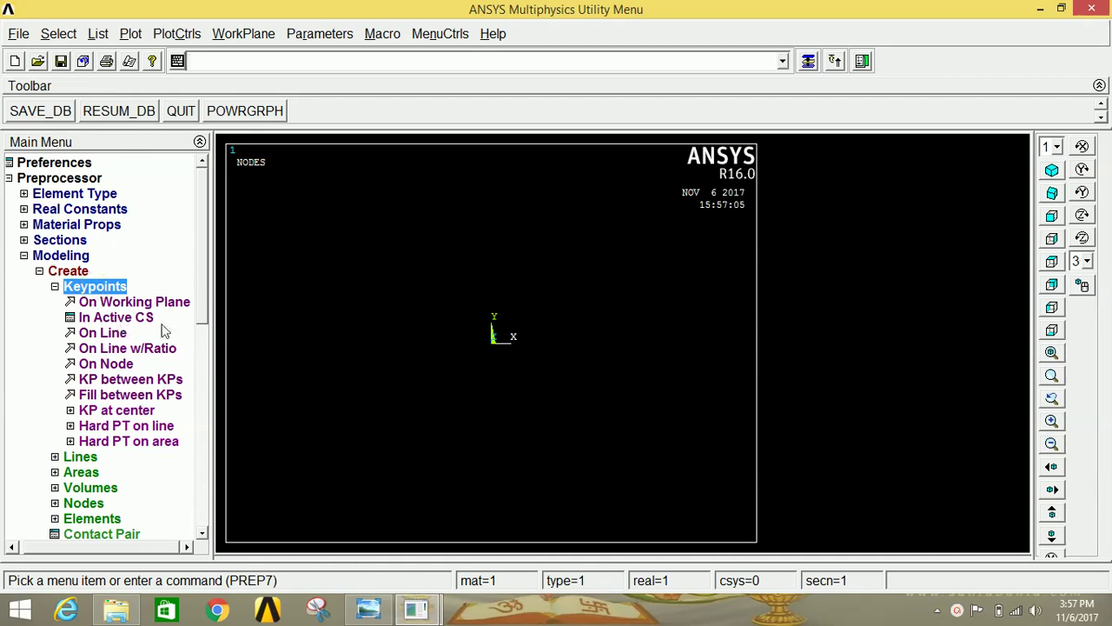
click(127, 311)
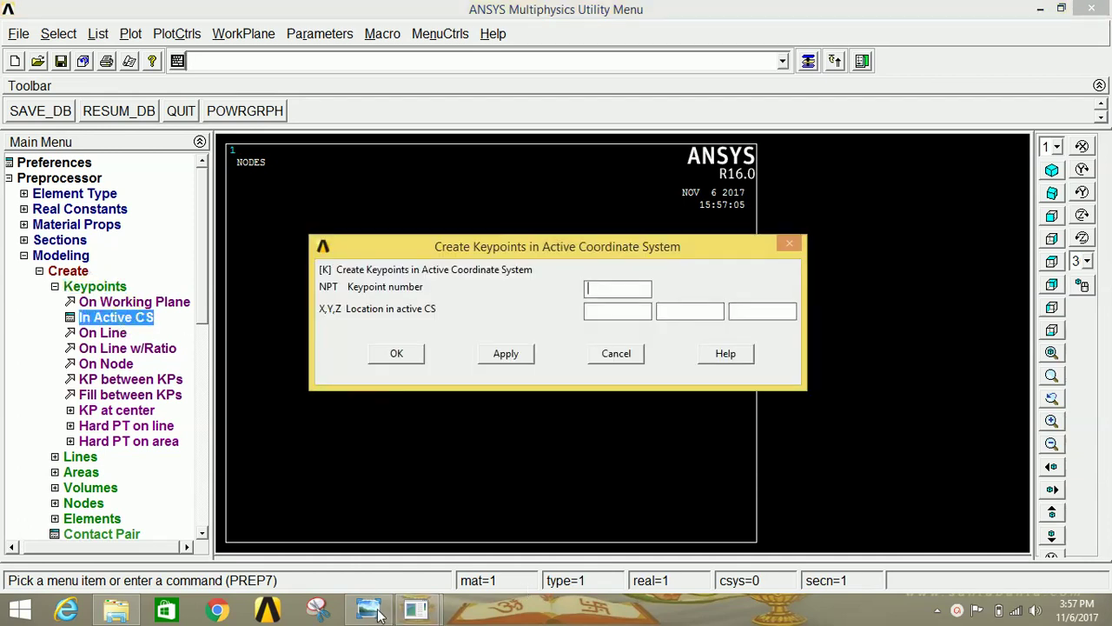
click(379, 614)
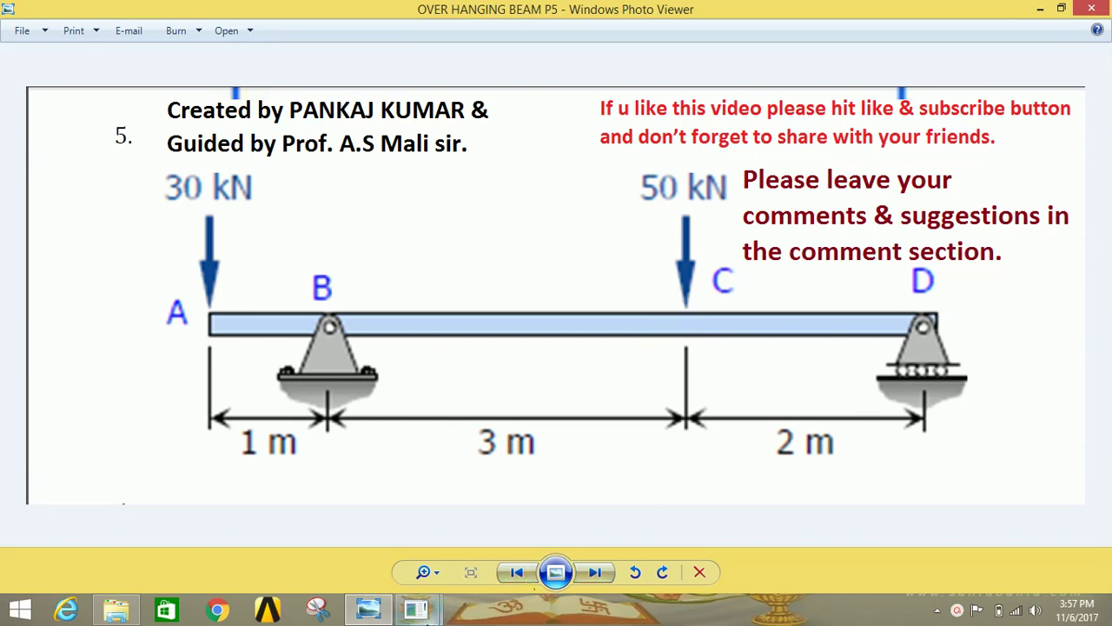
click(415, 608)
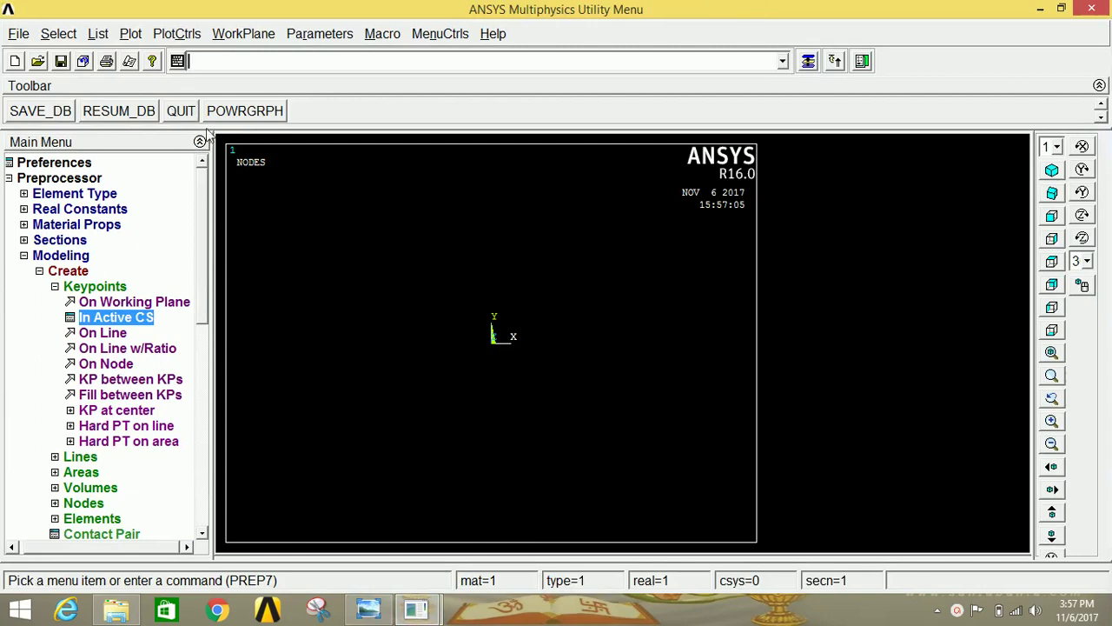
Create keypoint 1 at X 0 and keypoint 2 at X 1000 in the active coordinate system
click(129, 319)
text(1)
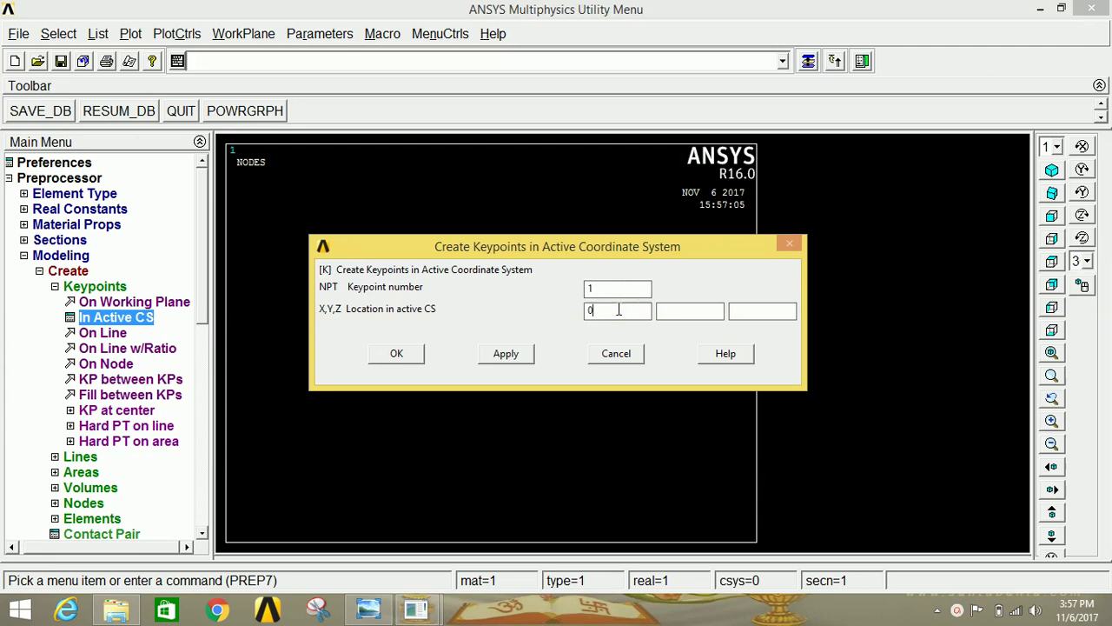
click(508, 361)
text(2)
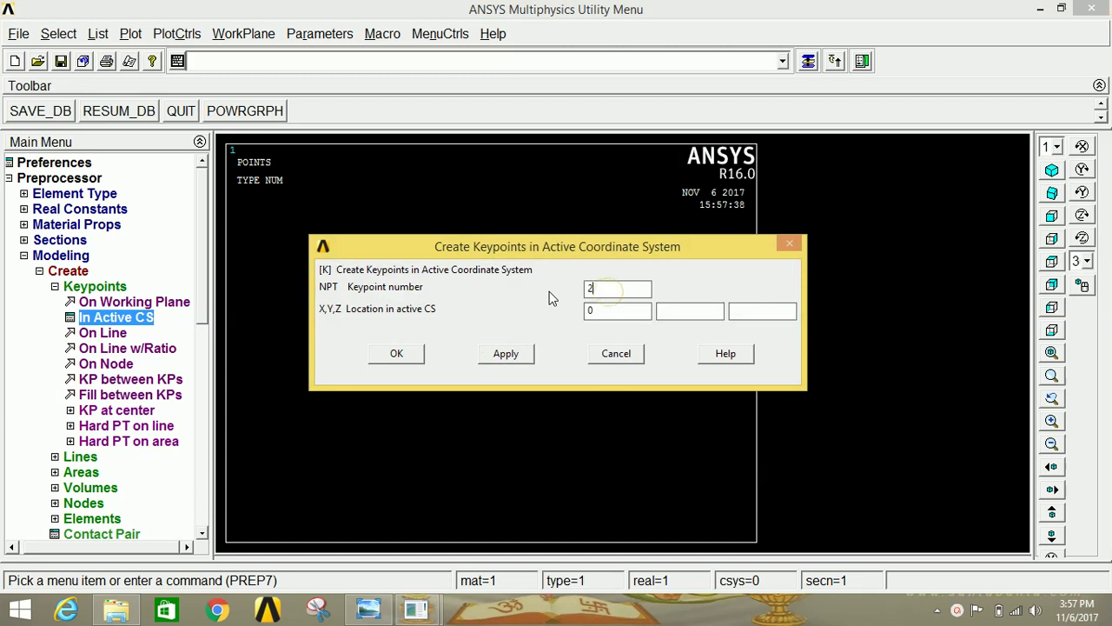
key(Tab)
text(1000)
click(505, 354)
Create keypoint 3 at X 4000 and keypoint 4 at X 6000
double_click(609, 288)
text(3)
key(Tab)
text(4000)
click(506, 354)
key(Tab)
text(6000)
click(401, 356)
Create straight lines joining keypoints 1 and 2, 2 and 3, and 3 and 4
click(94, 286)
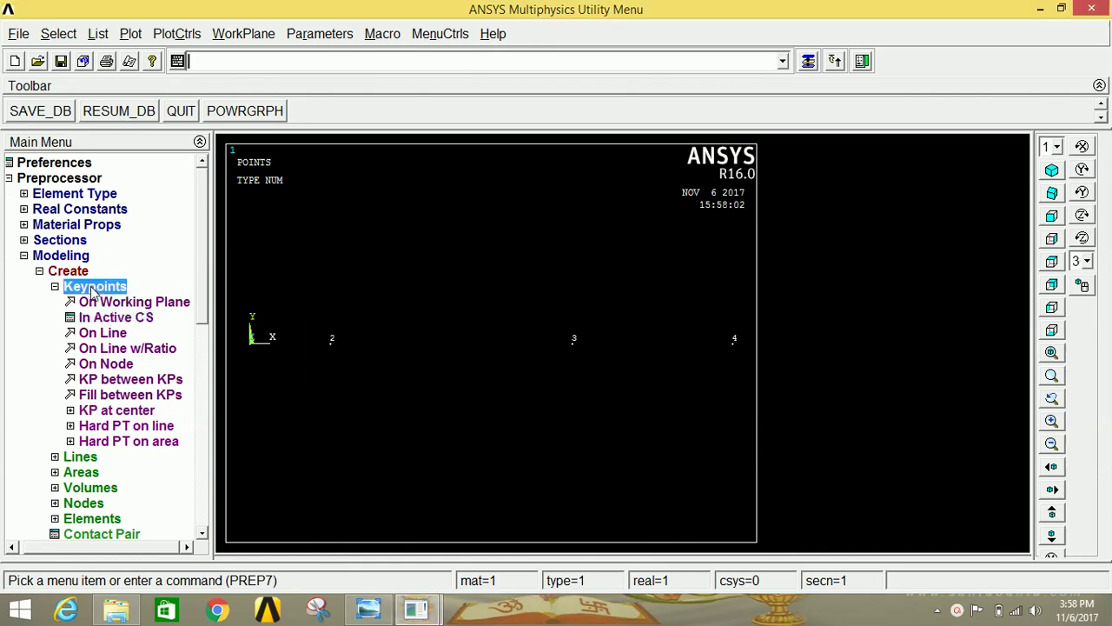
click(86, 302)
click(100, 316)
click(129, 335)
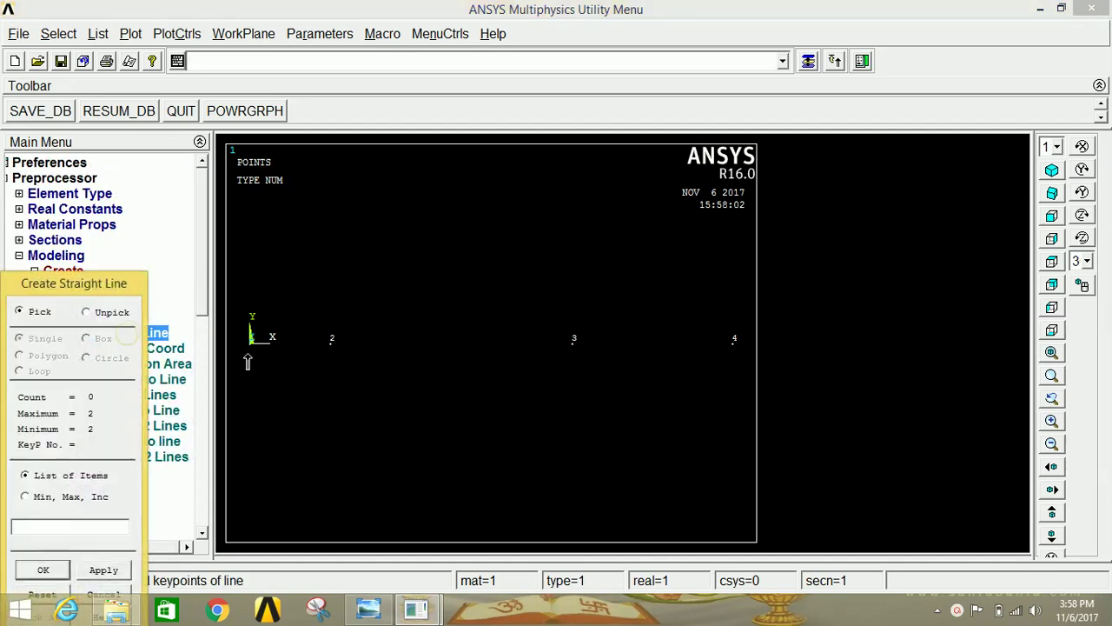
click(250, 340)
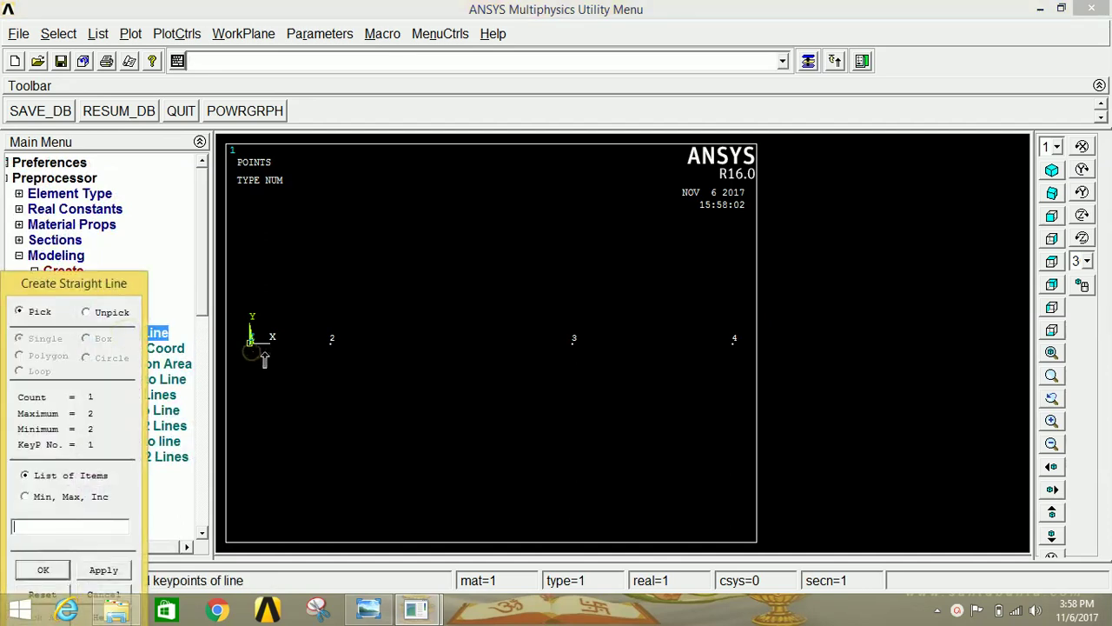
click(331, 343)
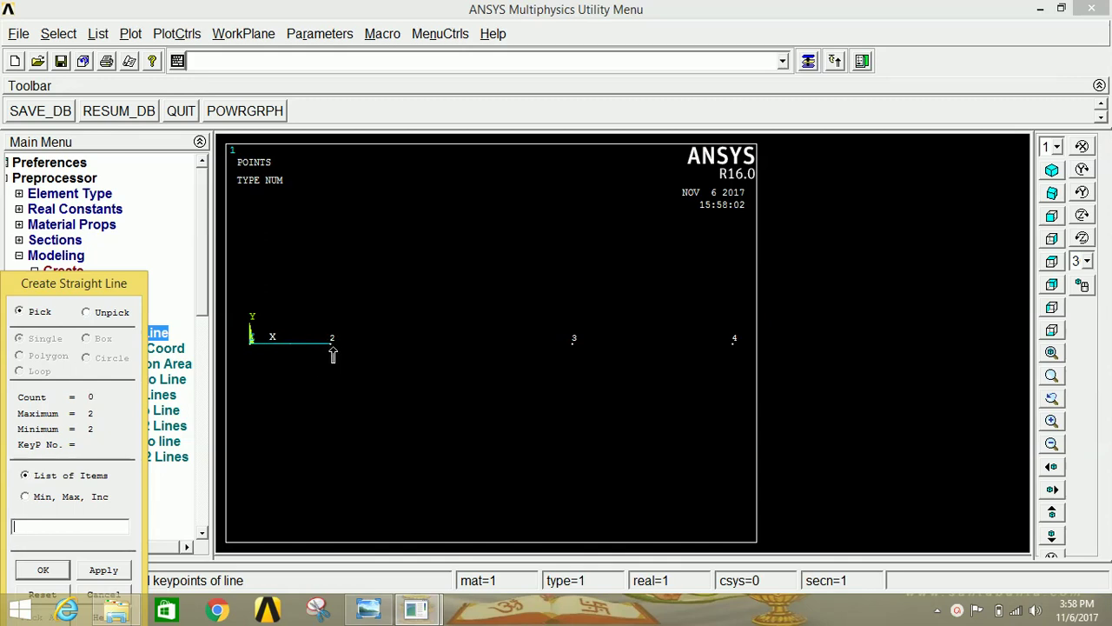
click(331, 348)
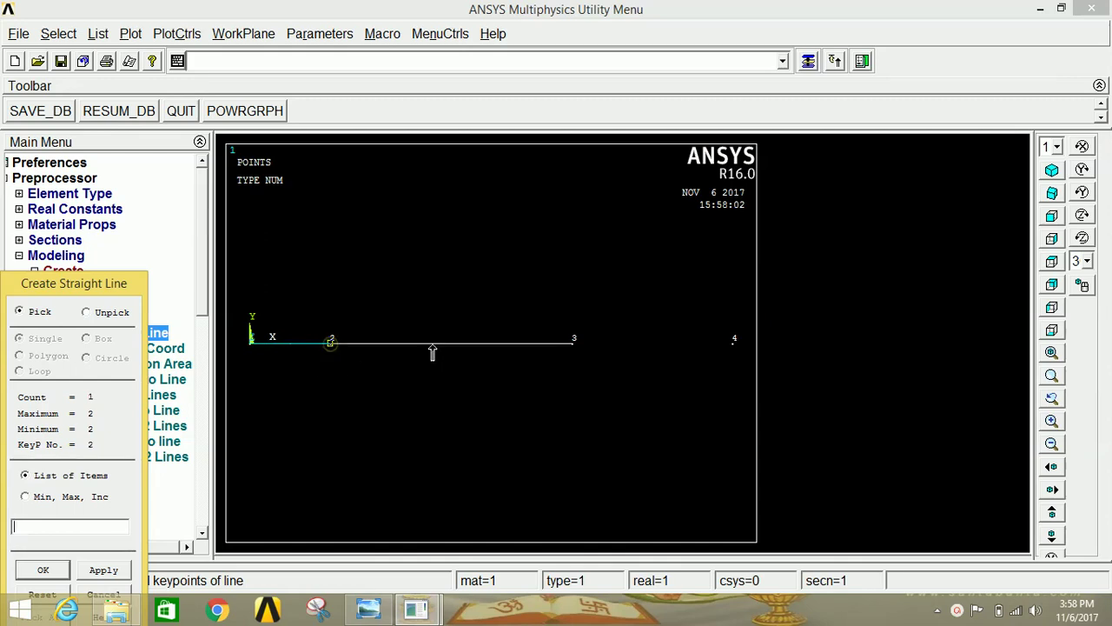
click(566, 349)
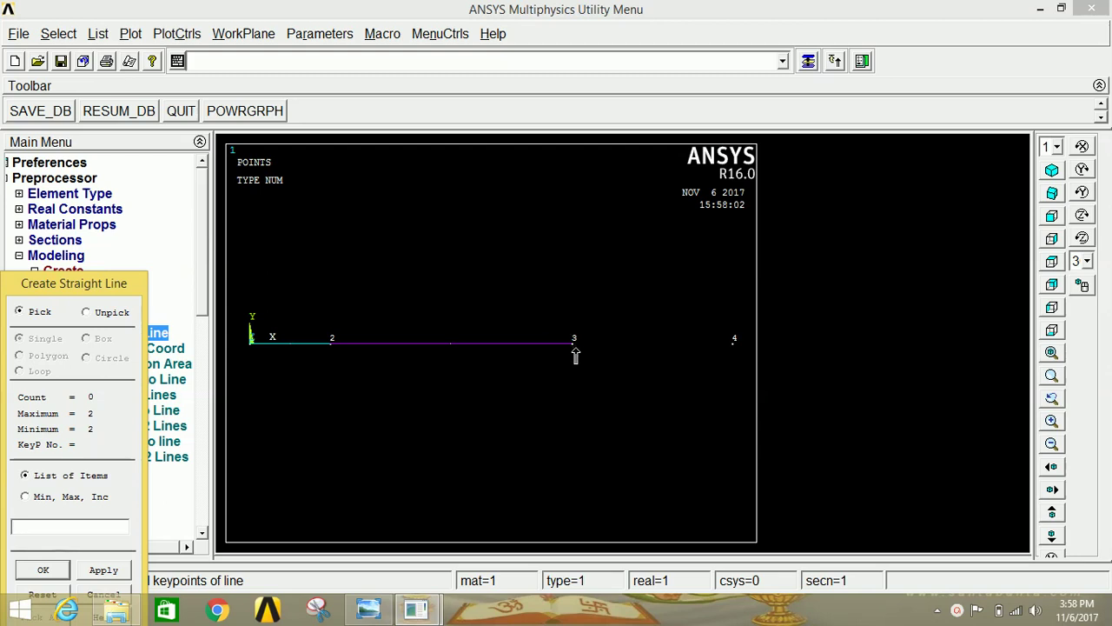
click(734, 345)
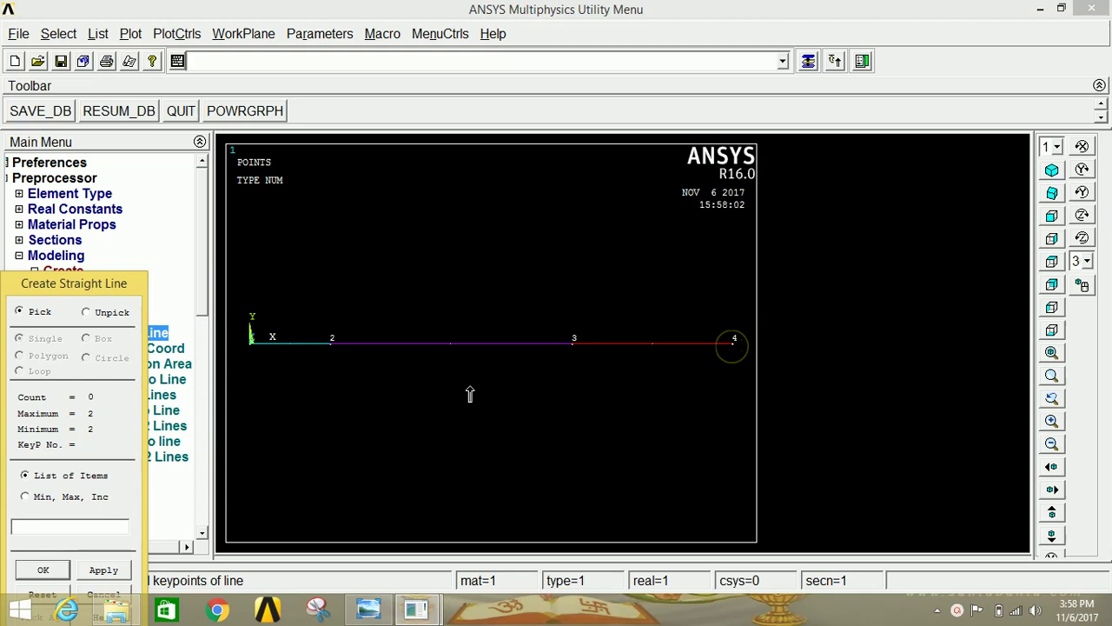
click(59, 571)
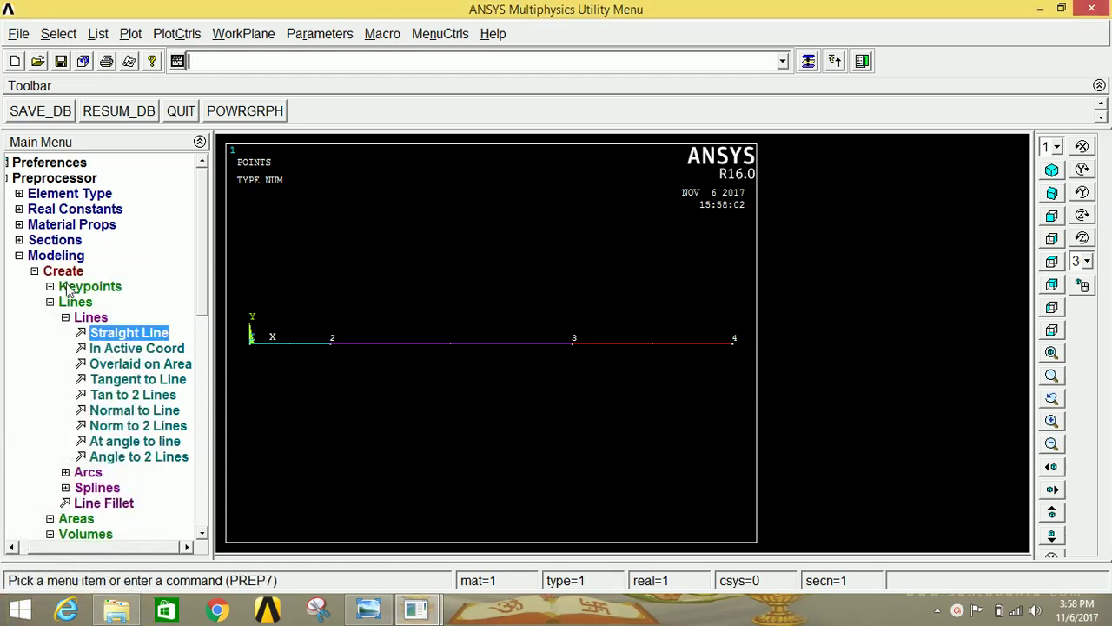
Set the global element size control to 30 element divisions for the unsized lines
click(70, 258)
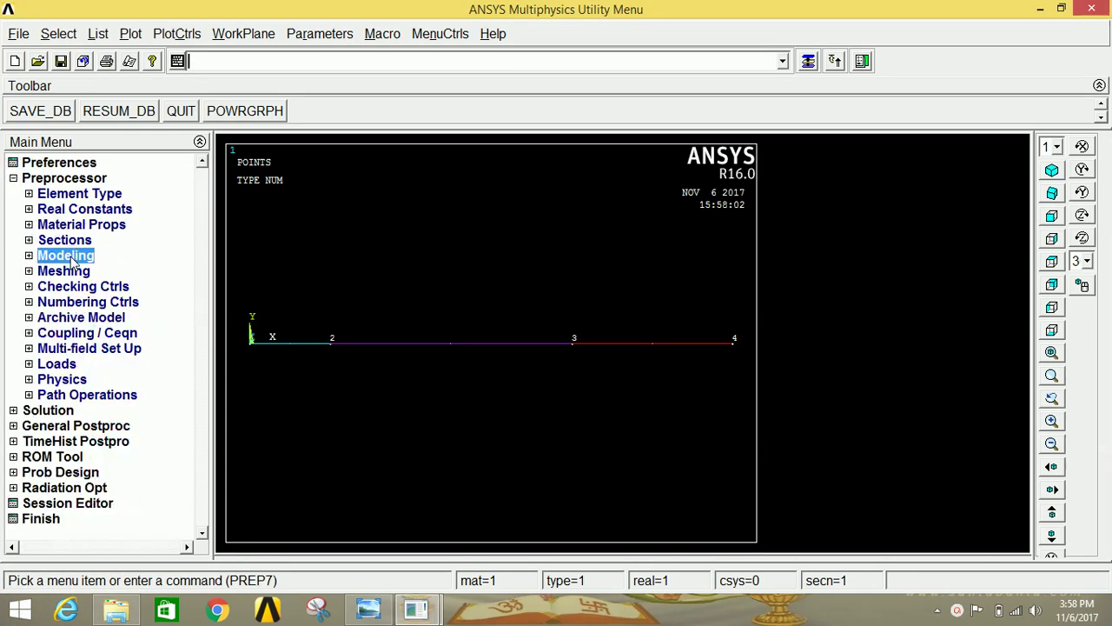
click(75, 272)
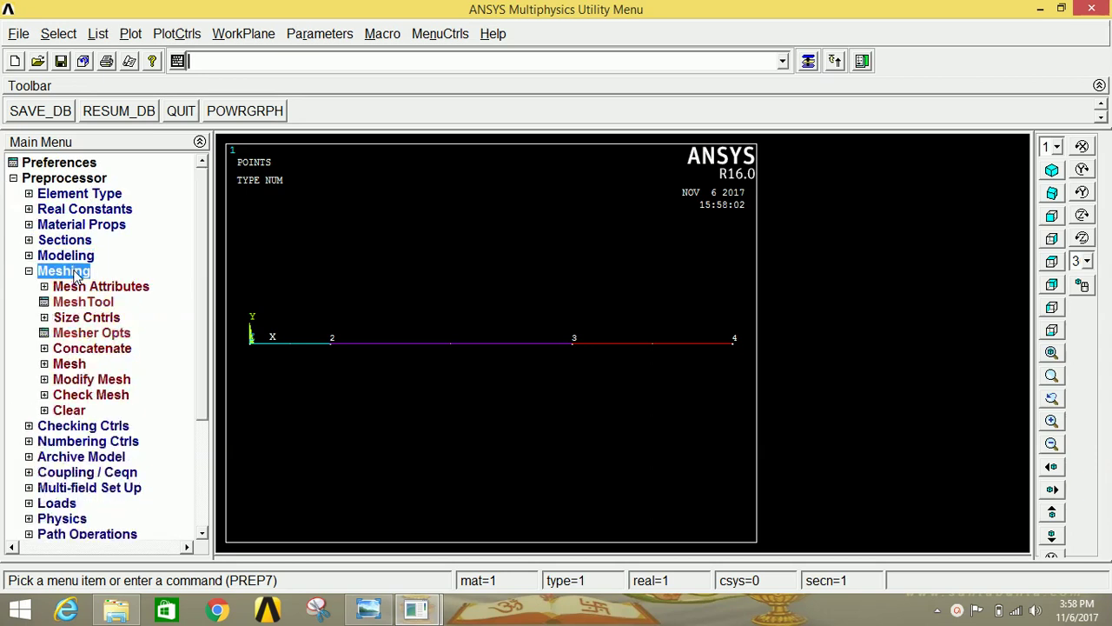
click(84, 317)
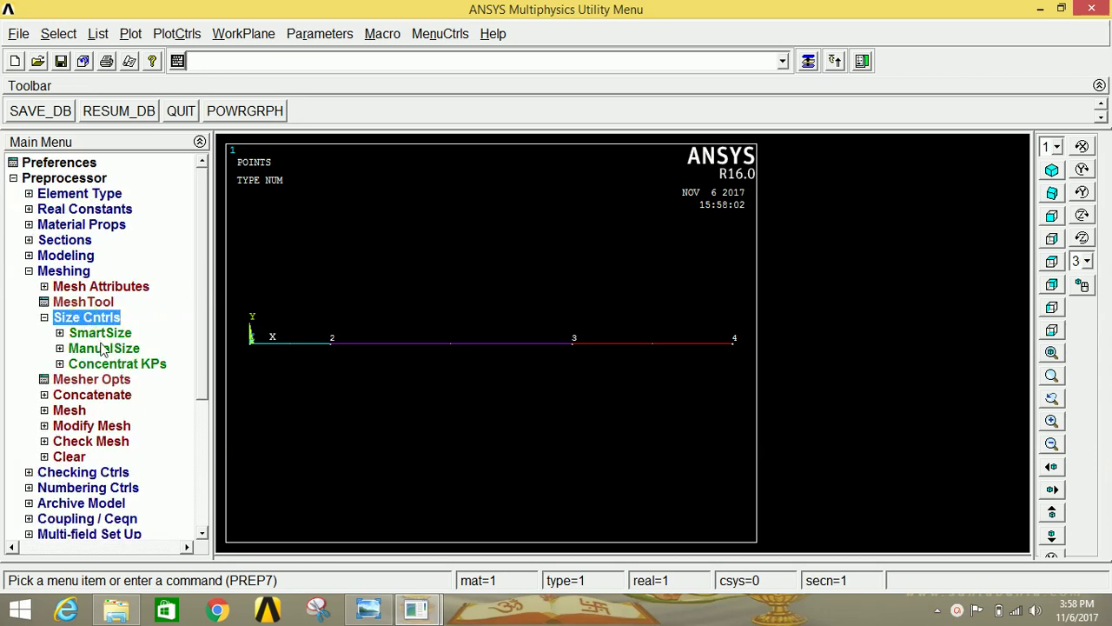
click(102, 348)
click(103, 363)
click(112, 379)
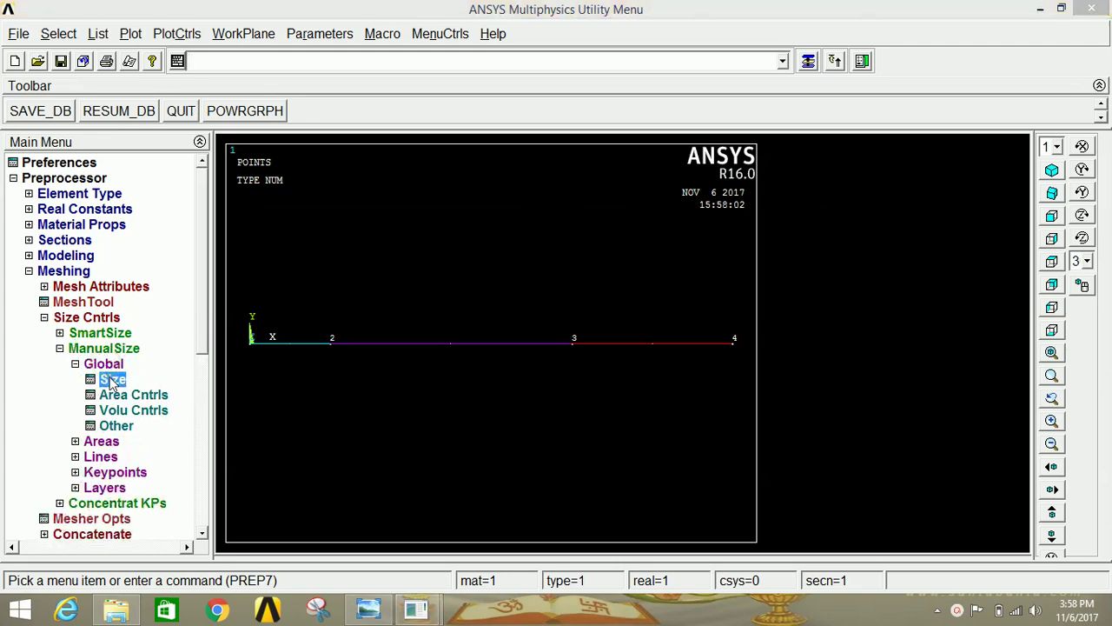
double_click(566, 301)
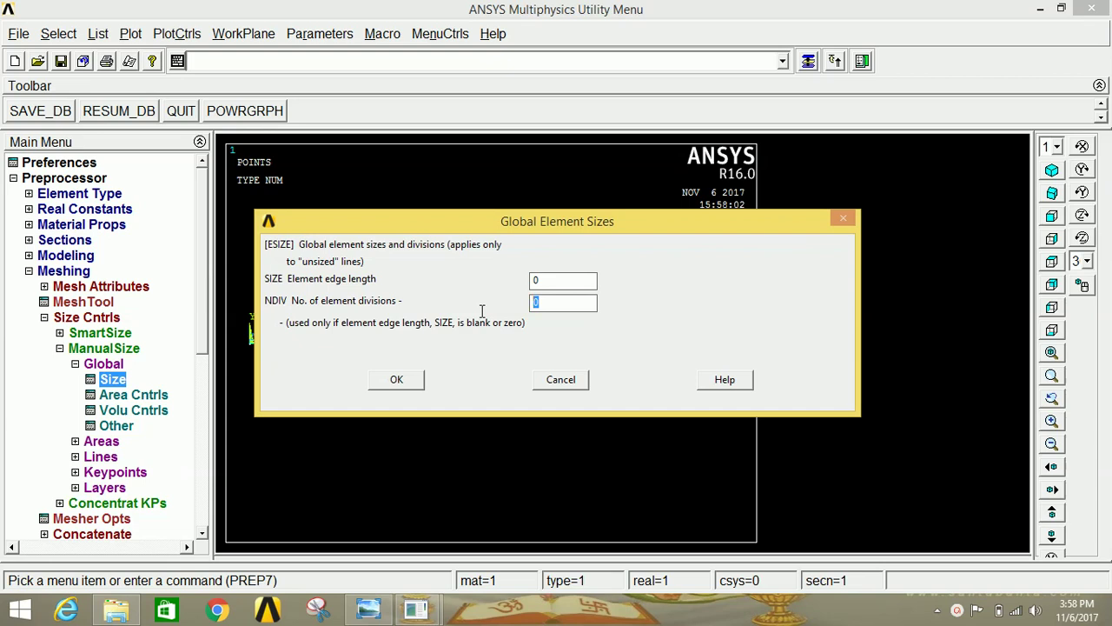
text(30)
click(410, 382)
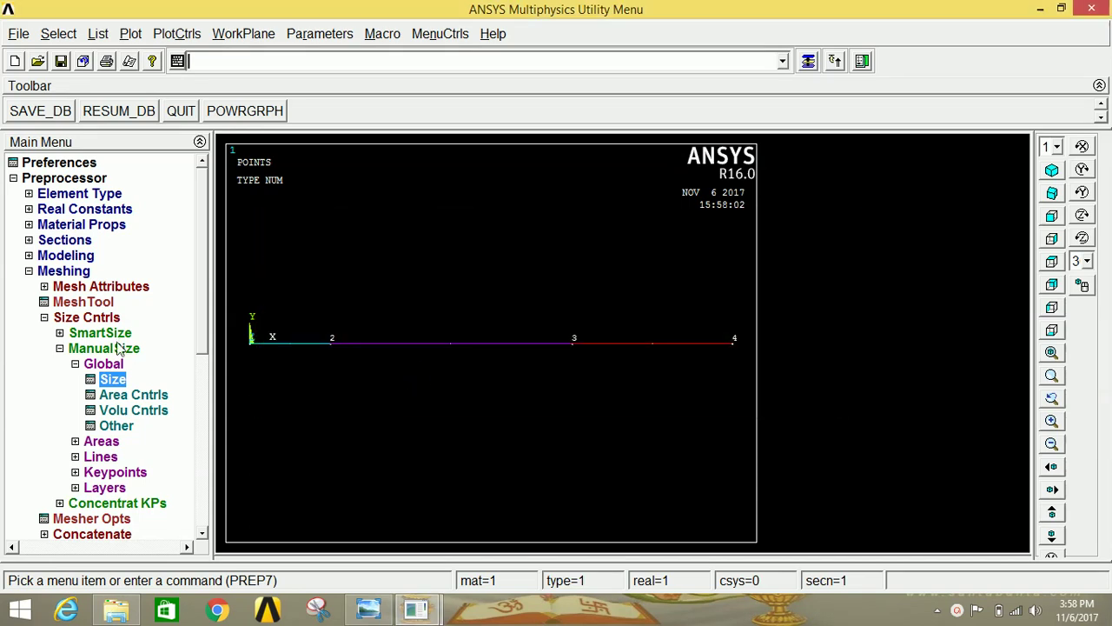
Mesh all three beam lines together using a box selection
click(89, 318)
click(80, 365)
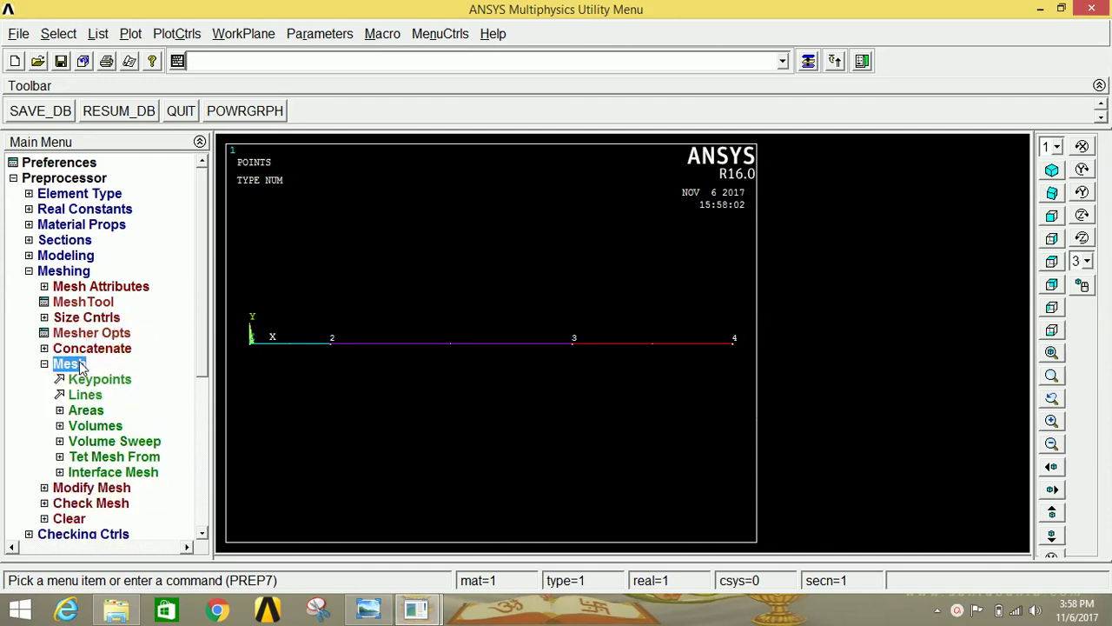
click(92, 396)
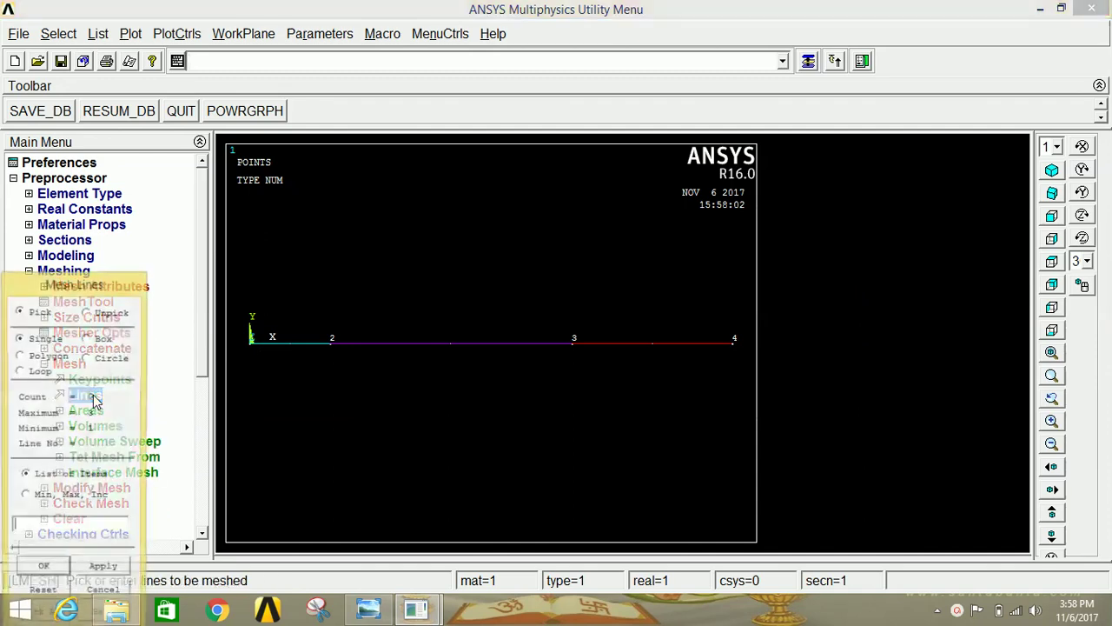
click(87, 338)
drag(240, 292, 747, 382)
click(98, 570)
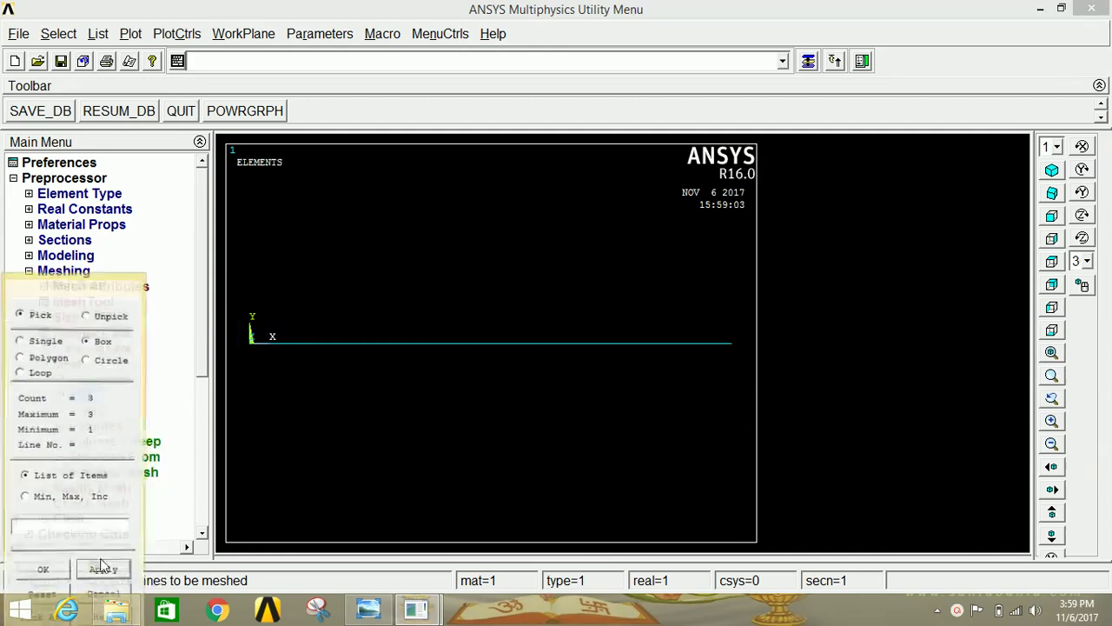
click(45, 570)
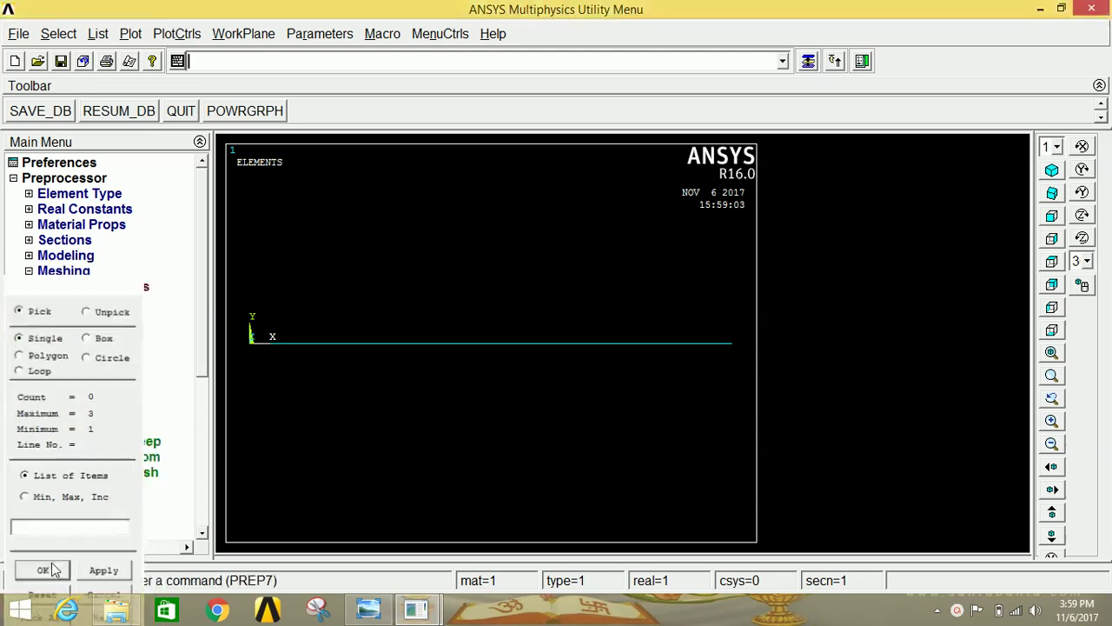
Plot the lines of the meshed beam to view their divisions
click(62, 178)
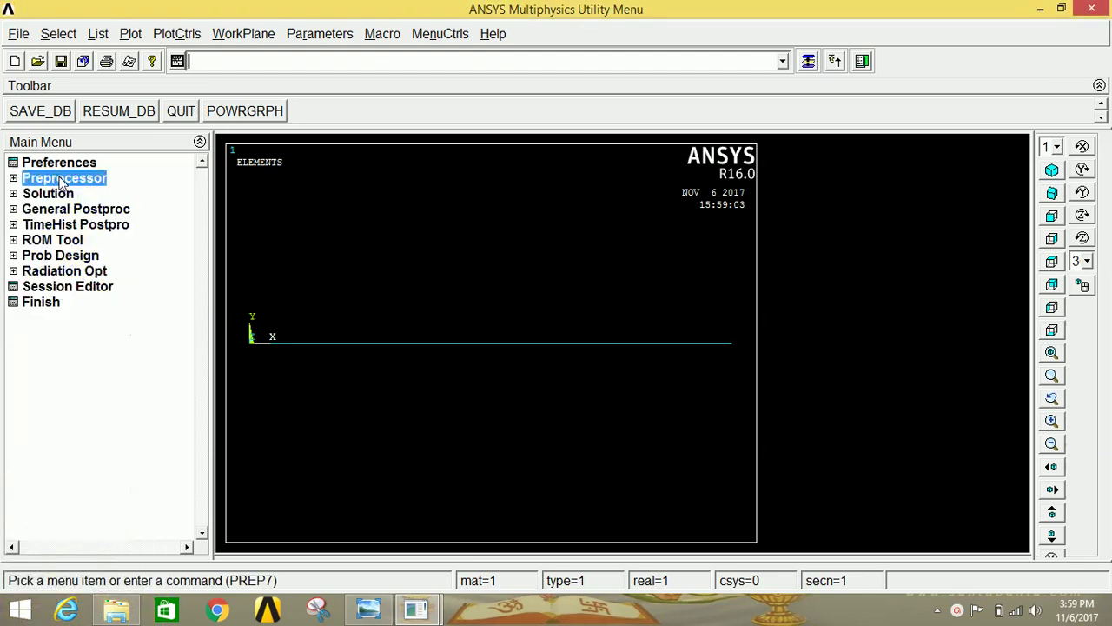
click(133, 37)
click(149, 104)
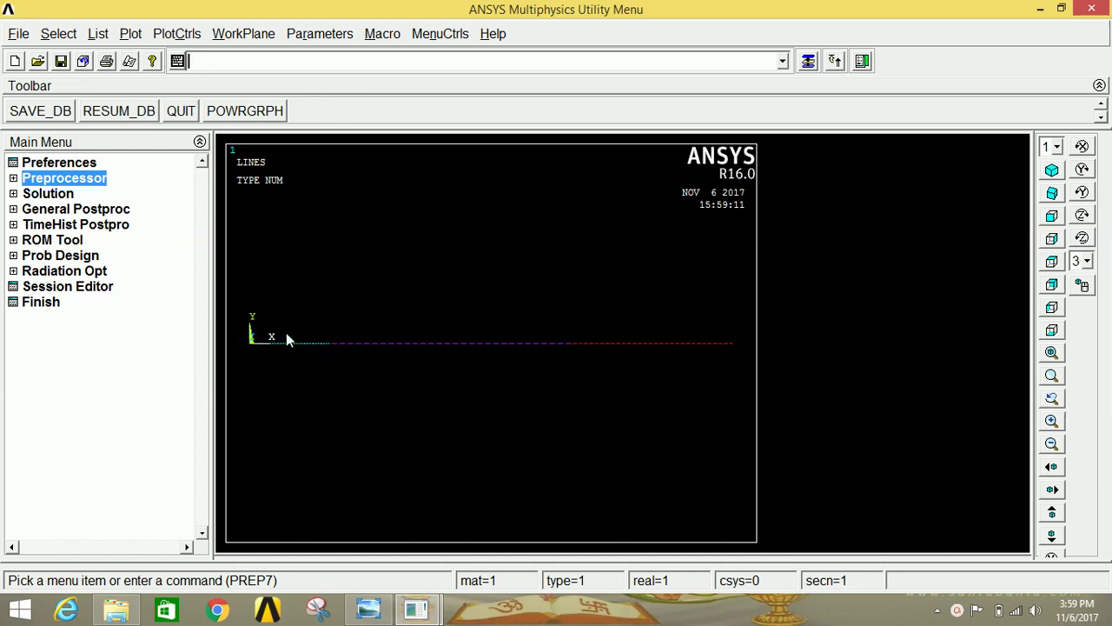
Apply a structural displacement constraint to keypoint 2, fixing UX, UY, UZ, ROTX and ROTY
click(72, 183)
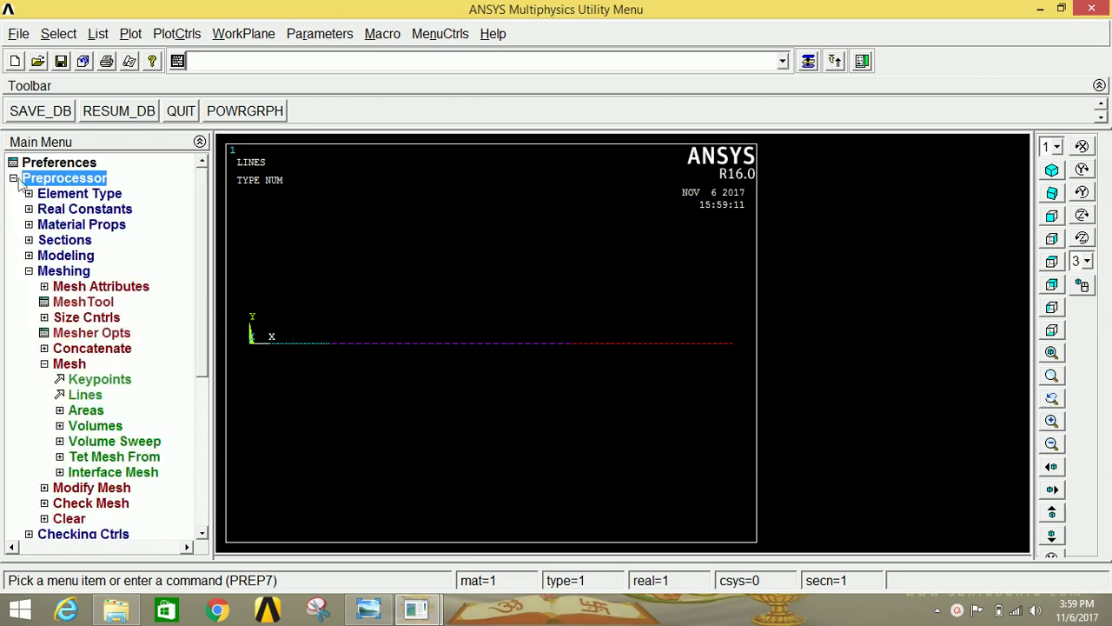
click(63, 271)
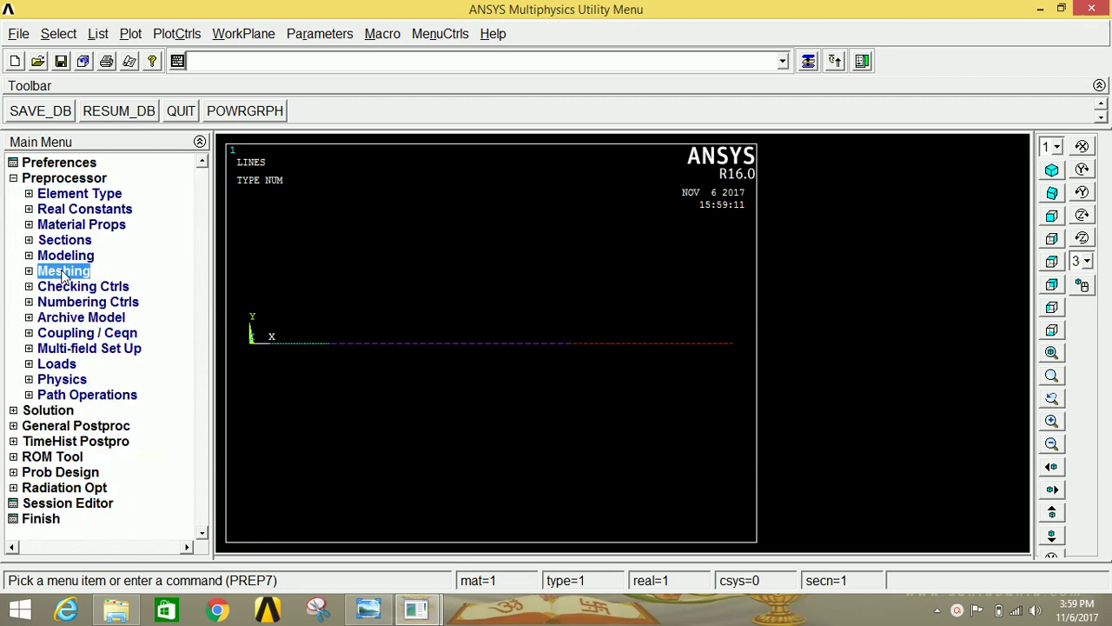
click(64, 366)
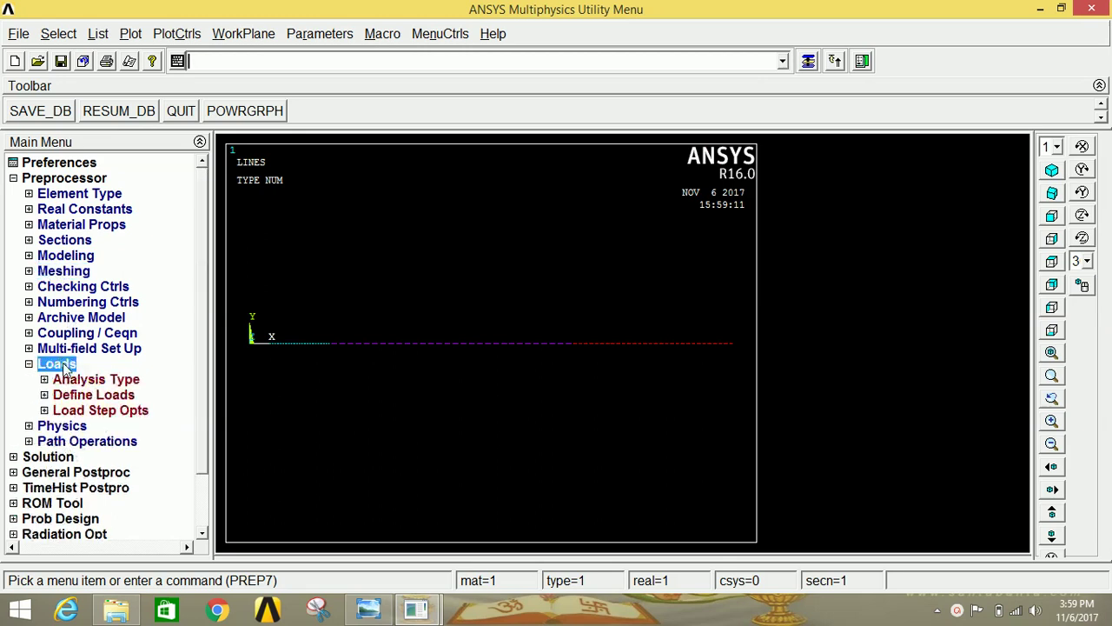
click(94, 395)
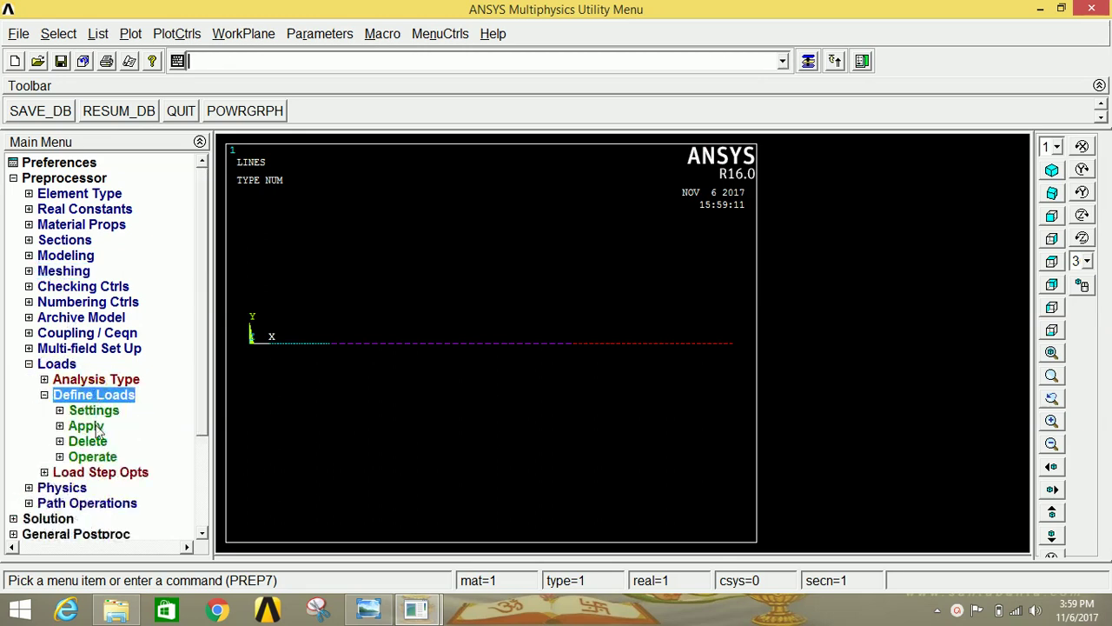
click(98, 426)
click(113, 442)
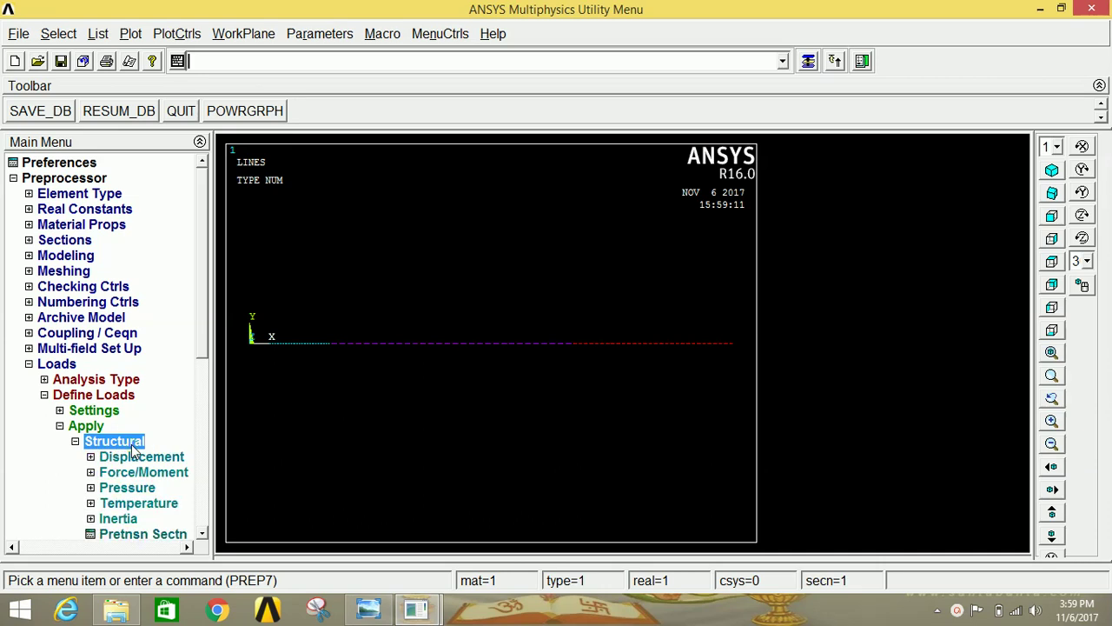
click(138, 458)
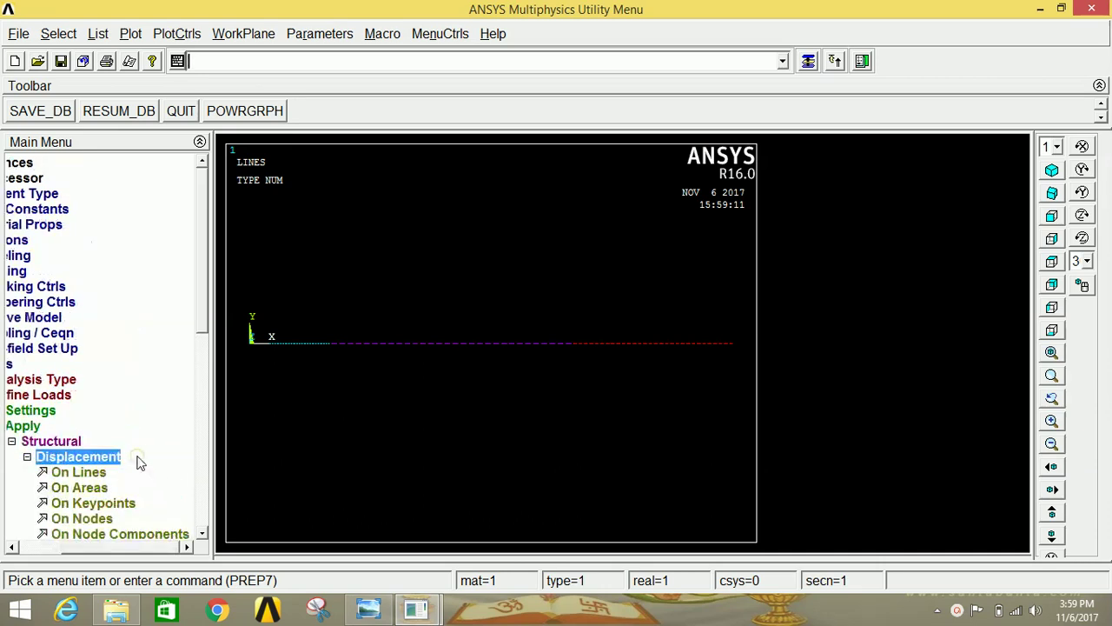
click(113, 504)
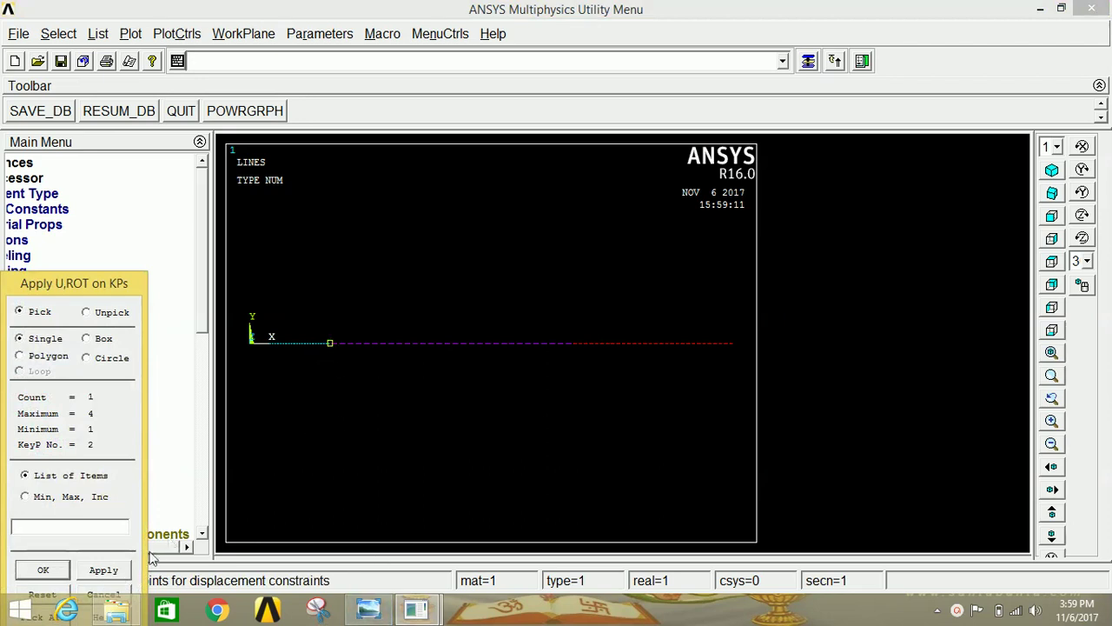
click(105, 568)
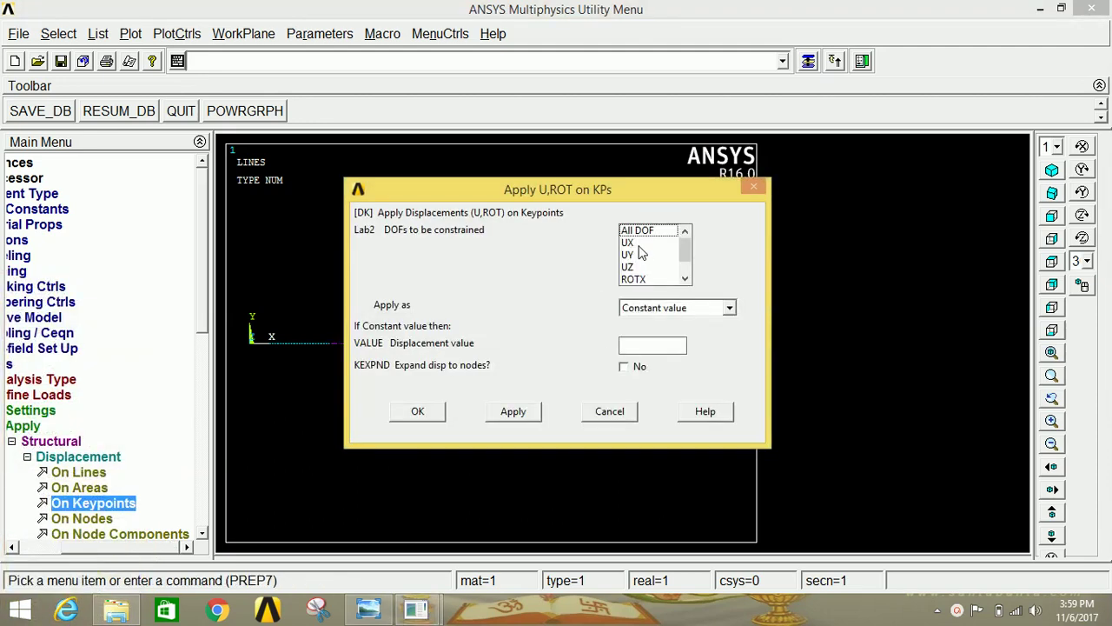
drag(641, 261, 640, 271)
scroll(687, 251, down, 2)
click(638, 255)
click(637, 267)
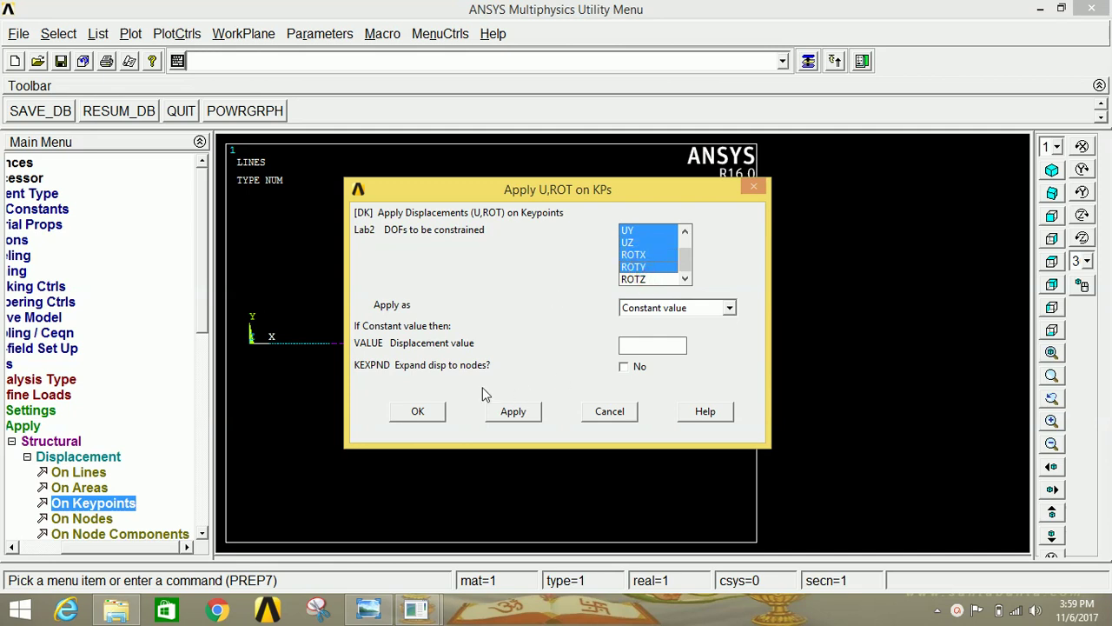
click(430, 416)
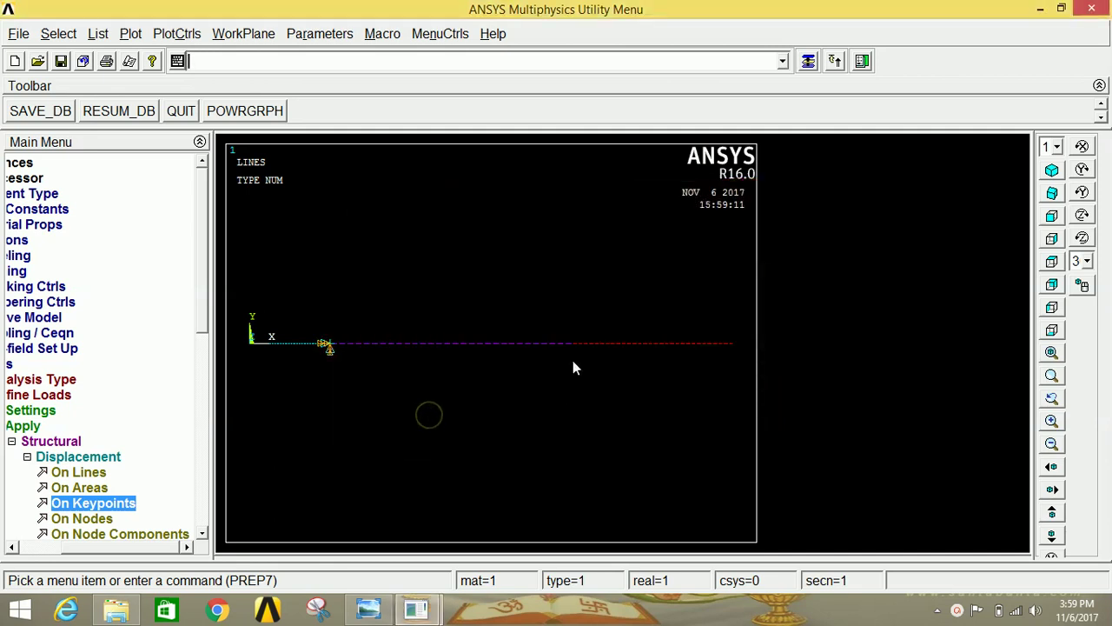
Constrain only the UY displacement at keypoint 4, deselecting UX, UZ, ROTX and ROTY
click(128, 504)
click(736, 346)
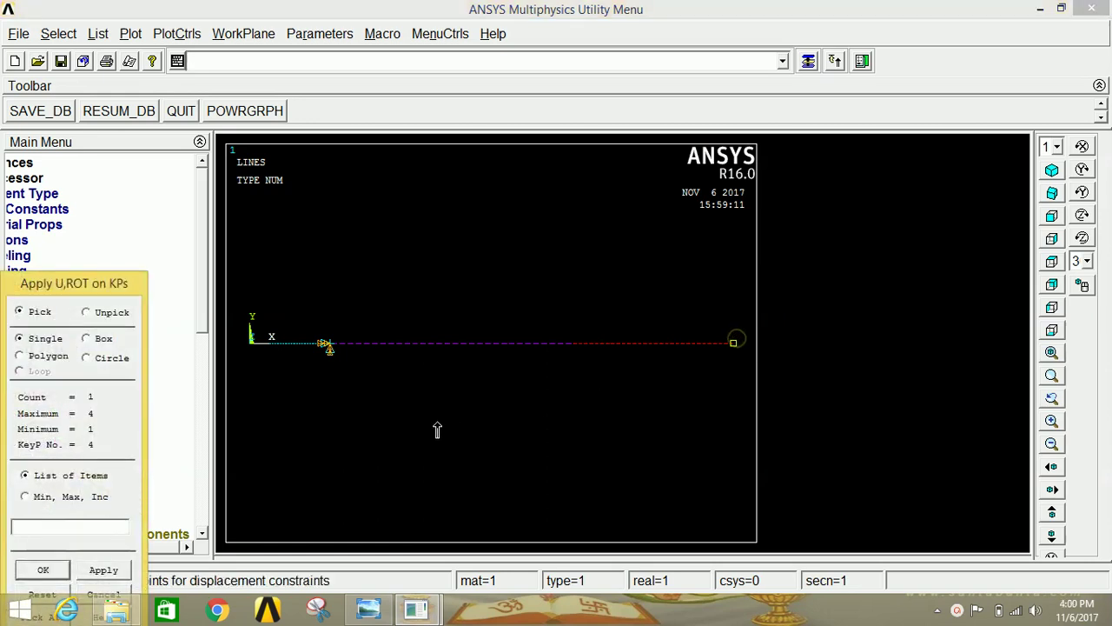
click(103, 570)
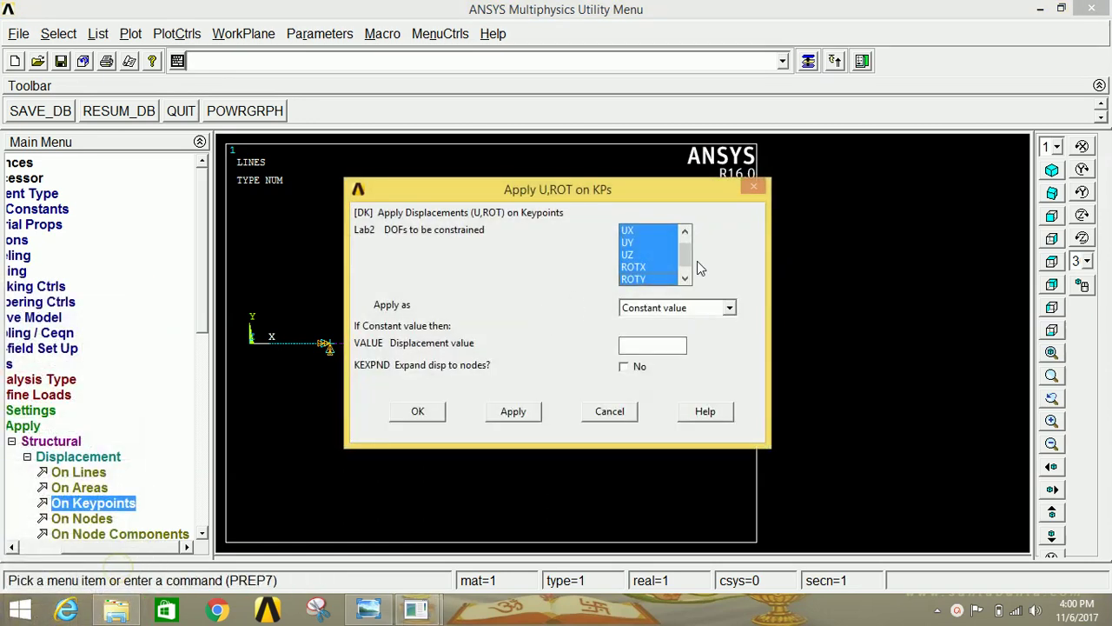
click(685, 278)
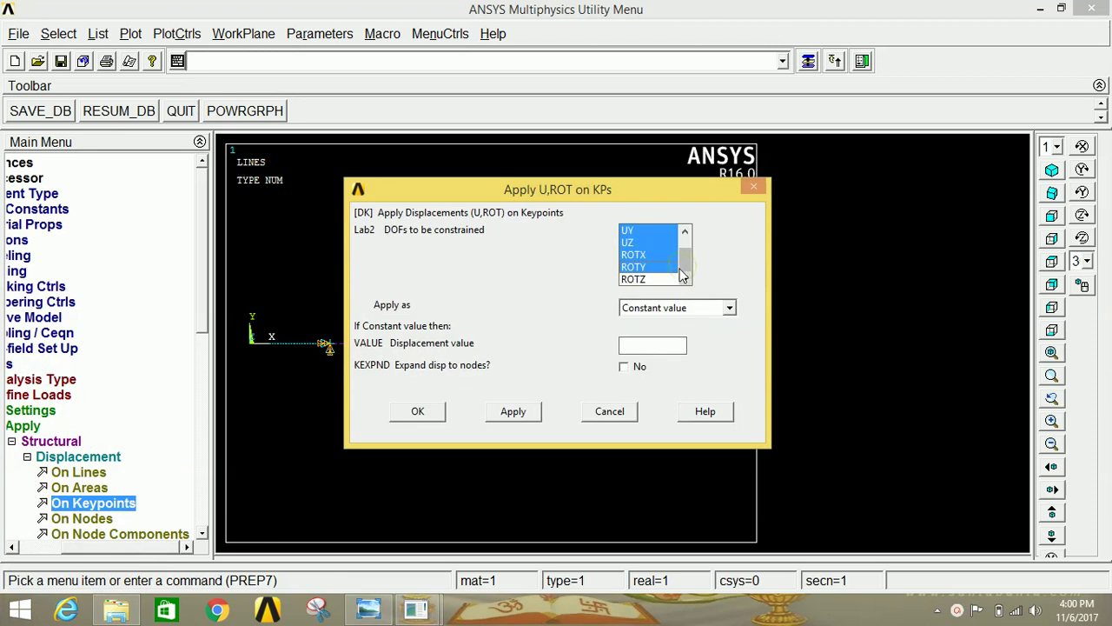
click(648, 267)
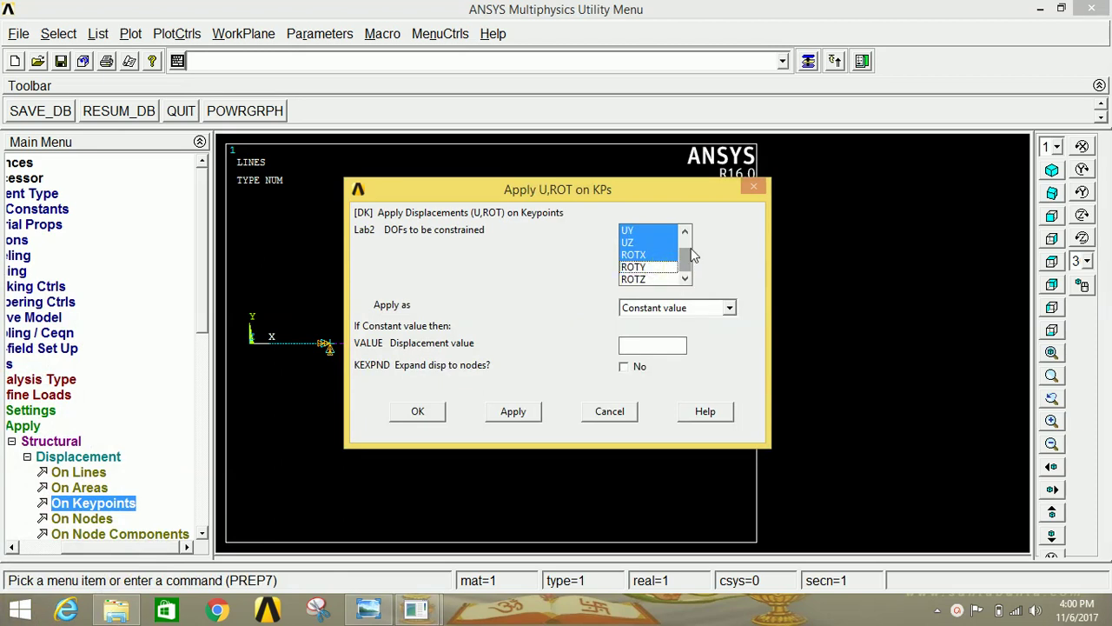
click(656, 254)
click(654, 242)
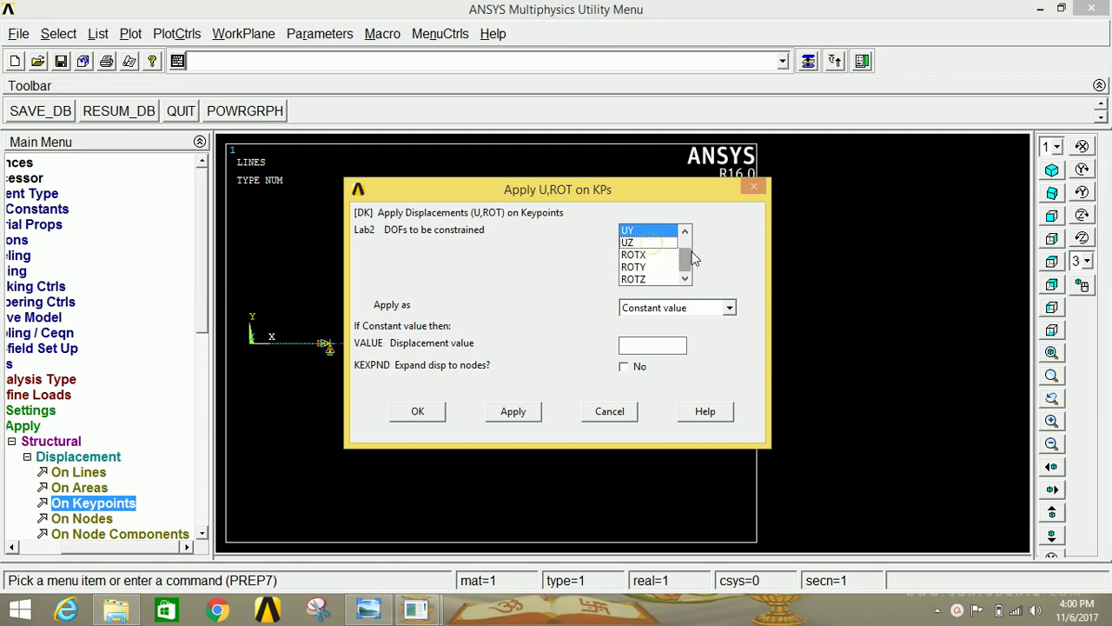
drag(693, 258, 686, 235)
click(662, 242)
click(664, 243)
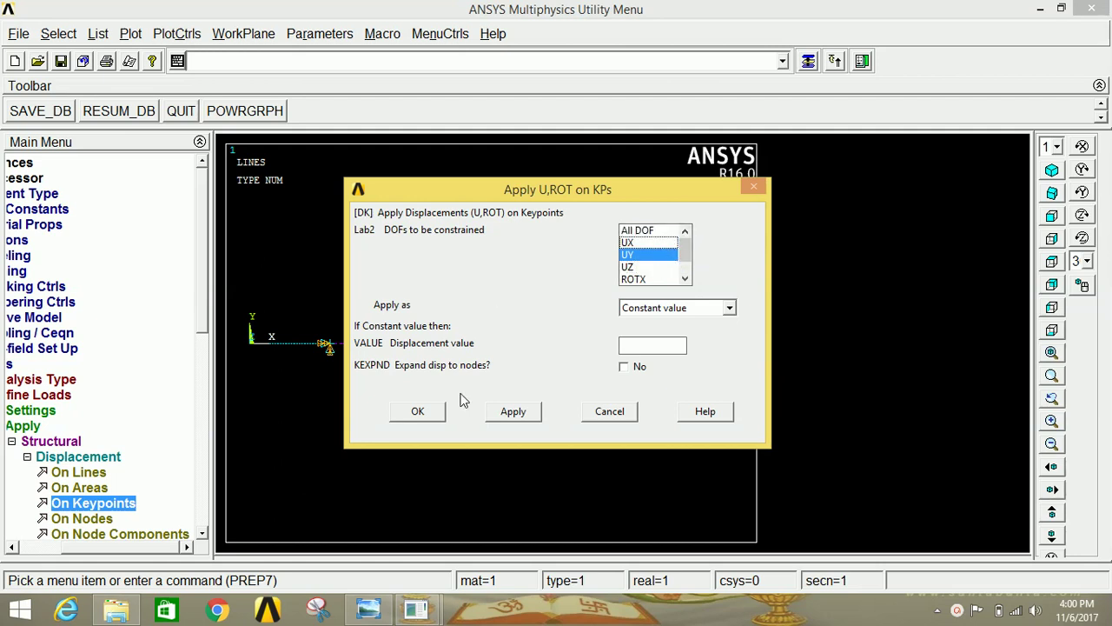
click(418, 412)
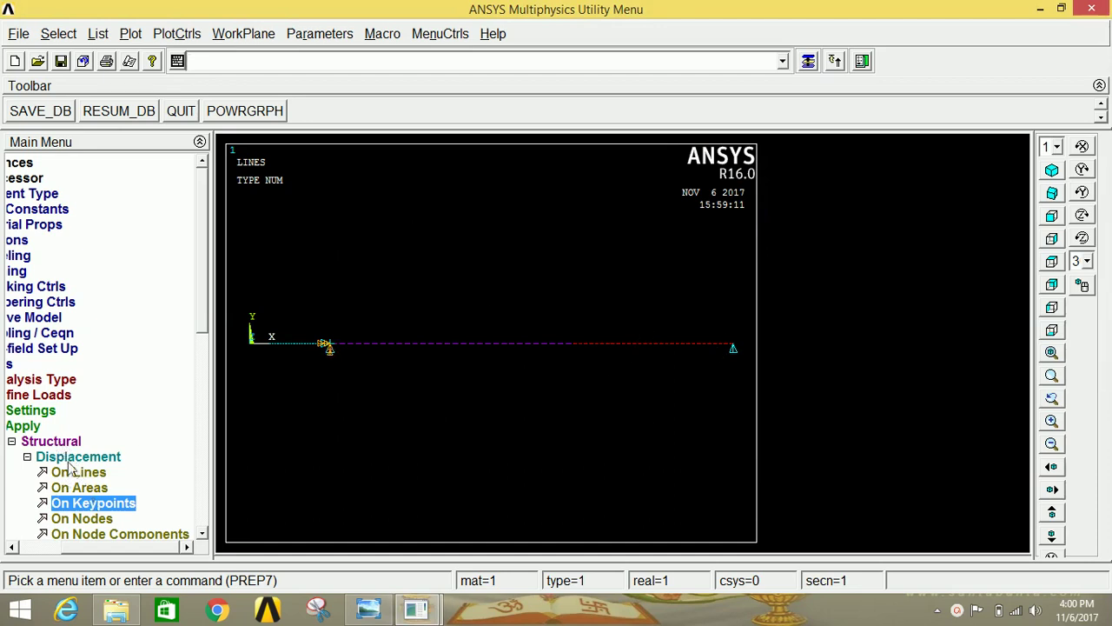
Start a force load on the keypoint at the beam's free left end and set its direction to FY
click(71, 457)
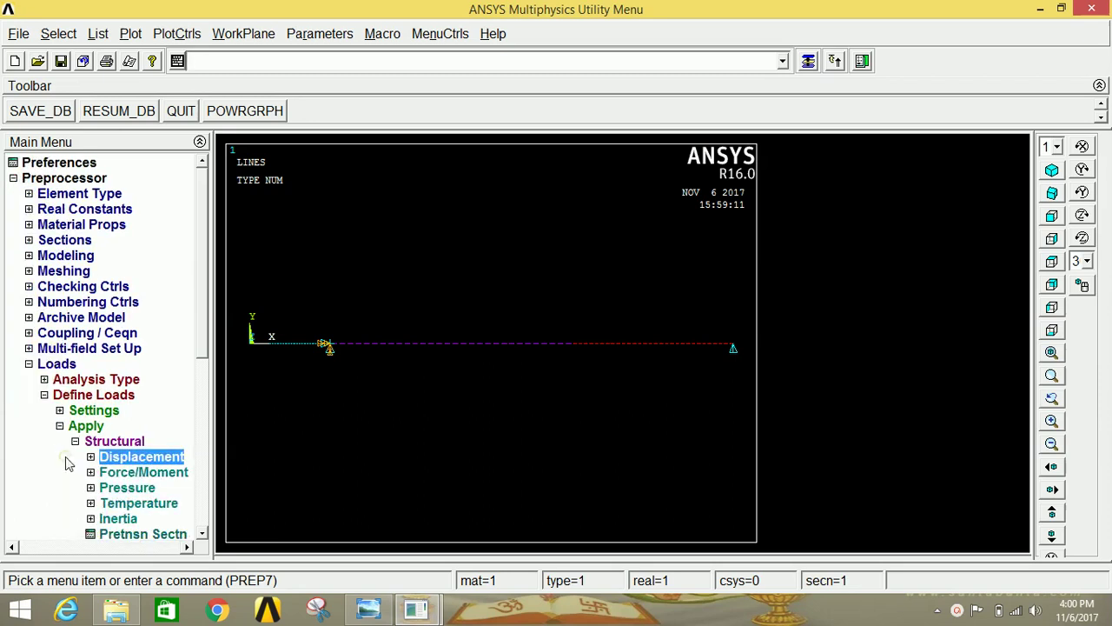
click(153, 474)
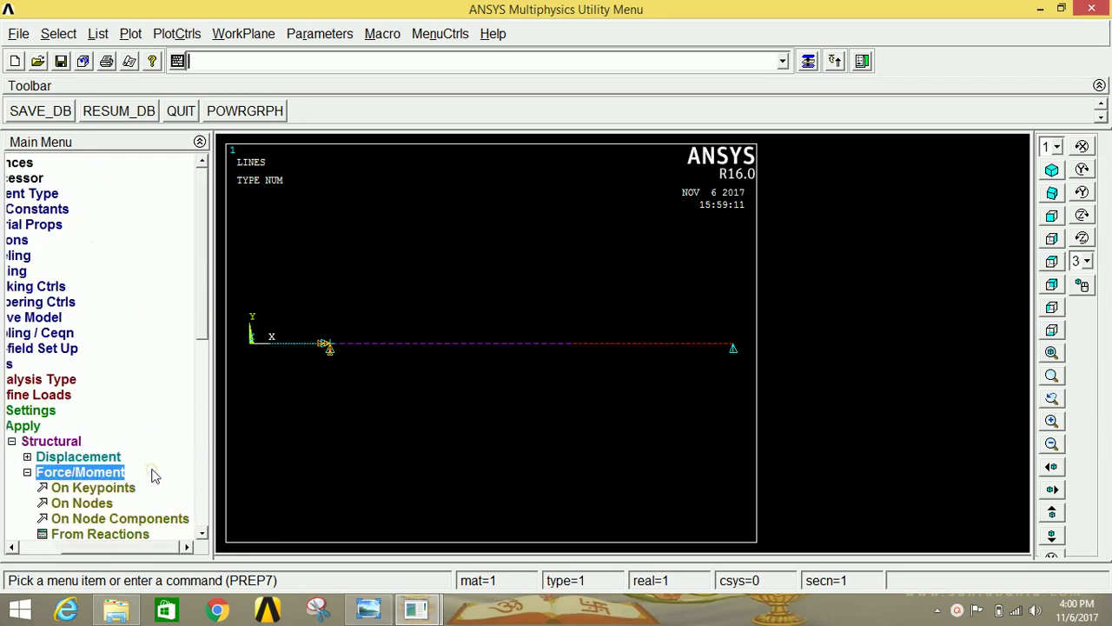
click(106, 490)
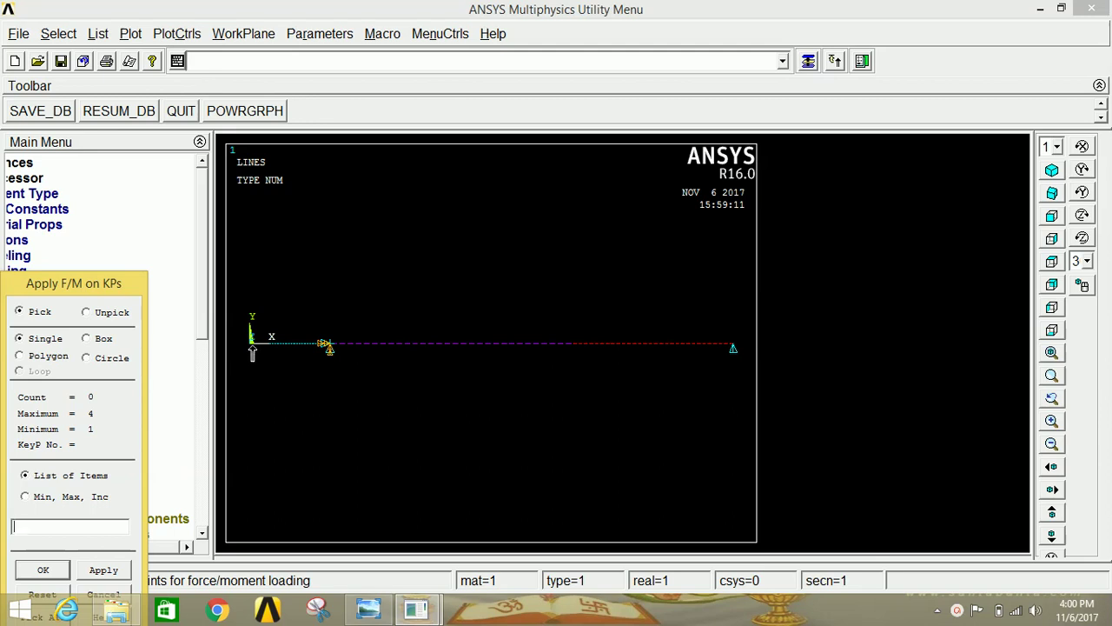
click(252, 343)
click(105, 569)
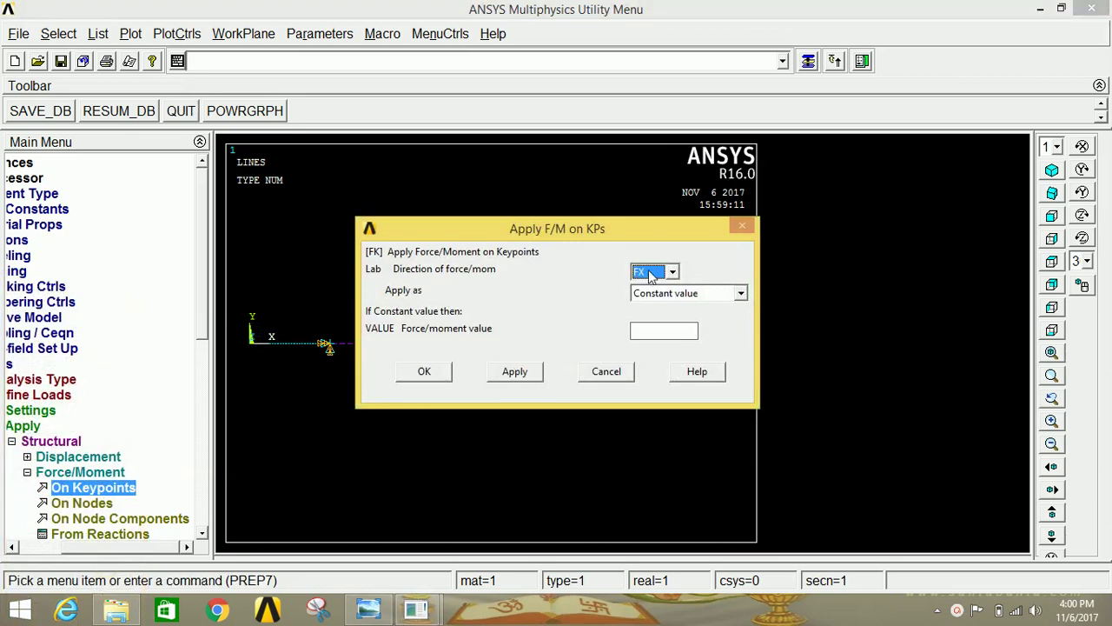
click(652, 273)
click(647, 300)
Check the beam diagram for the end load at A, then apply a constant force value of -30000 at the free-end keypoint
click(654, 328)
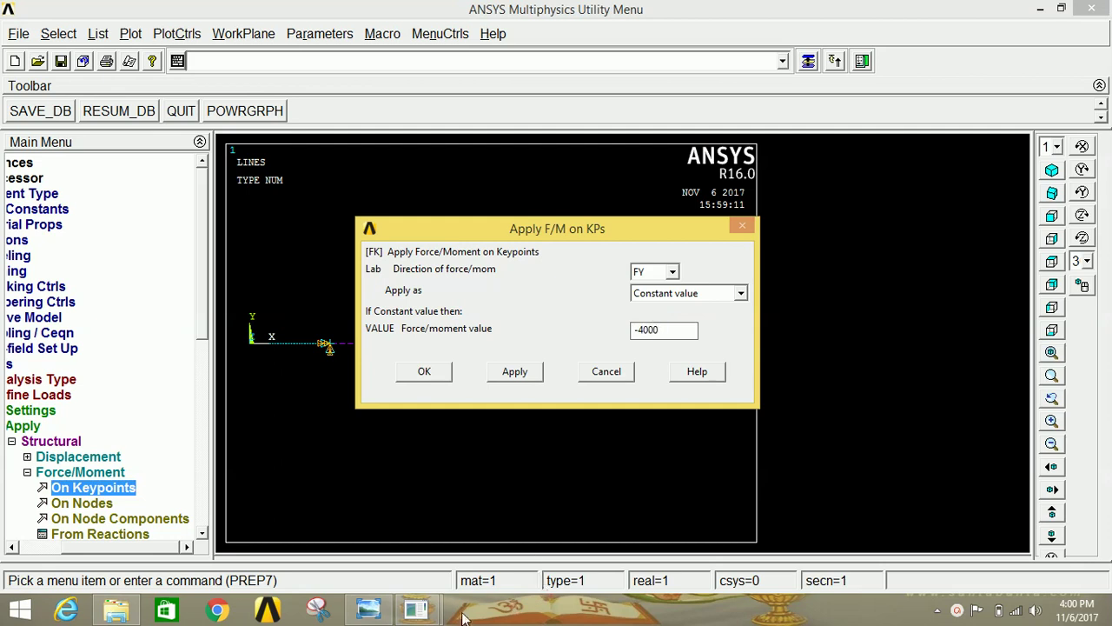
click(372, 611)
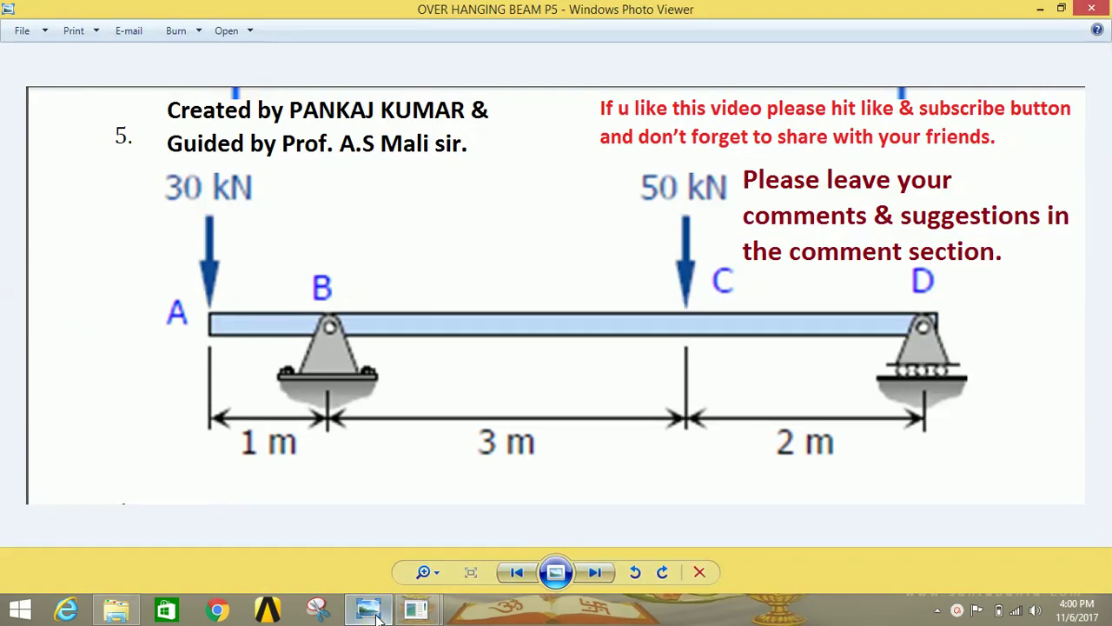
mouse_move(415, 610)
click(543, 533)
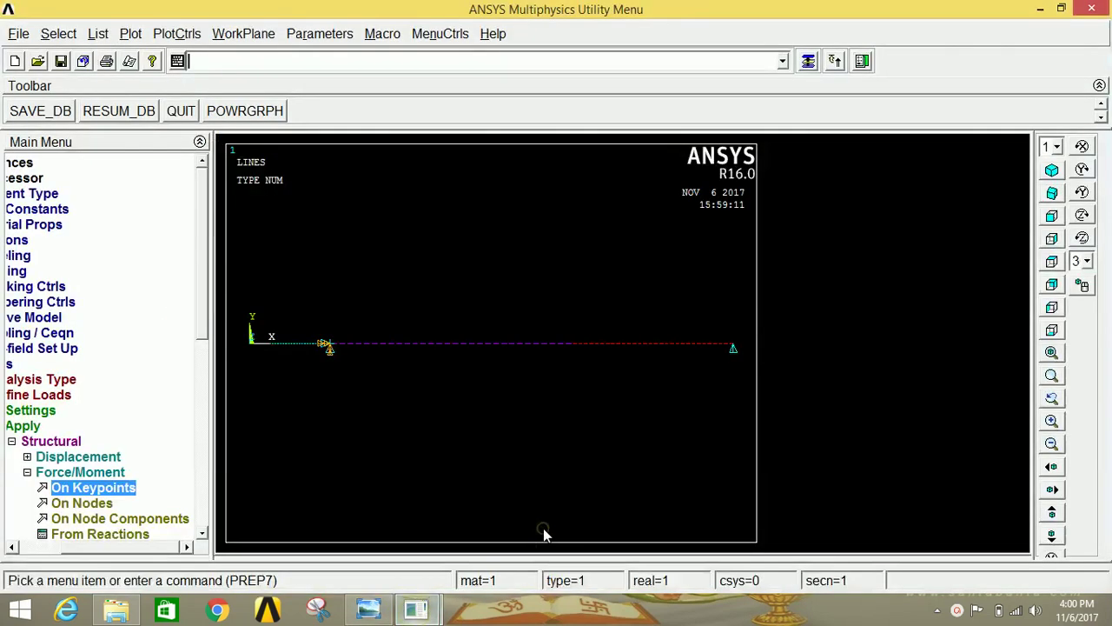
click(808, 62)
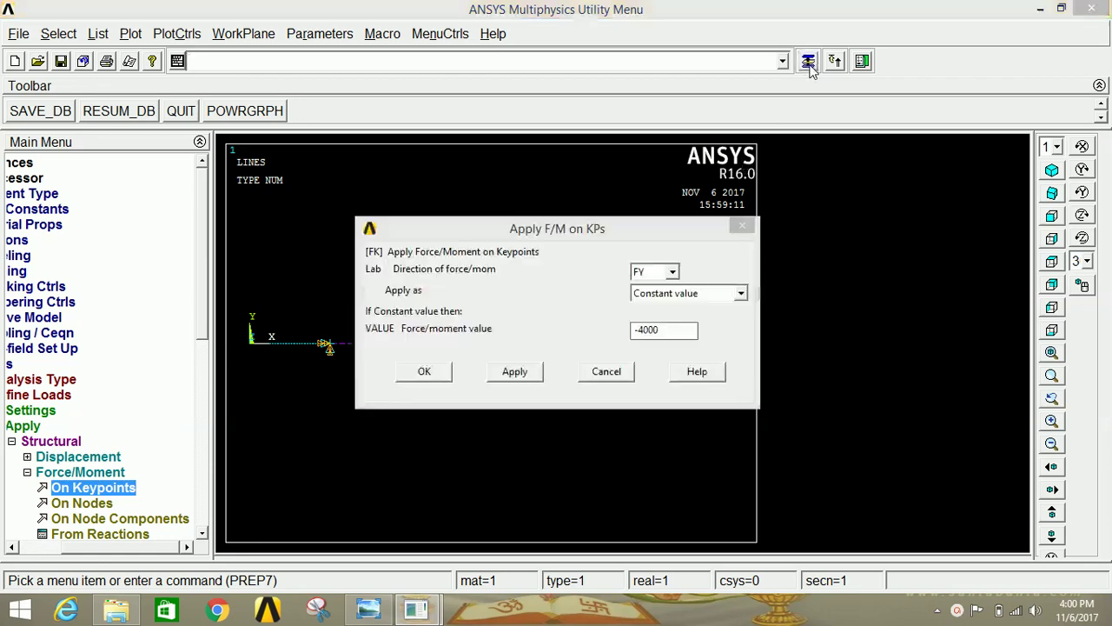
click(605, 336)
text(-)
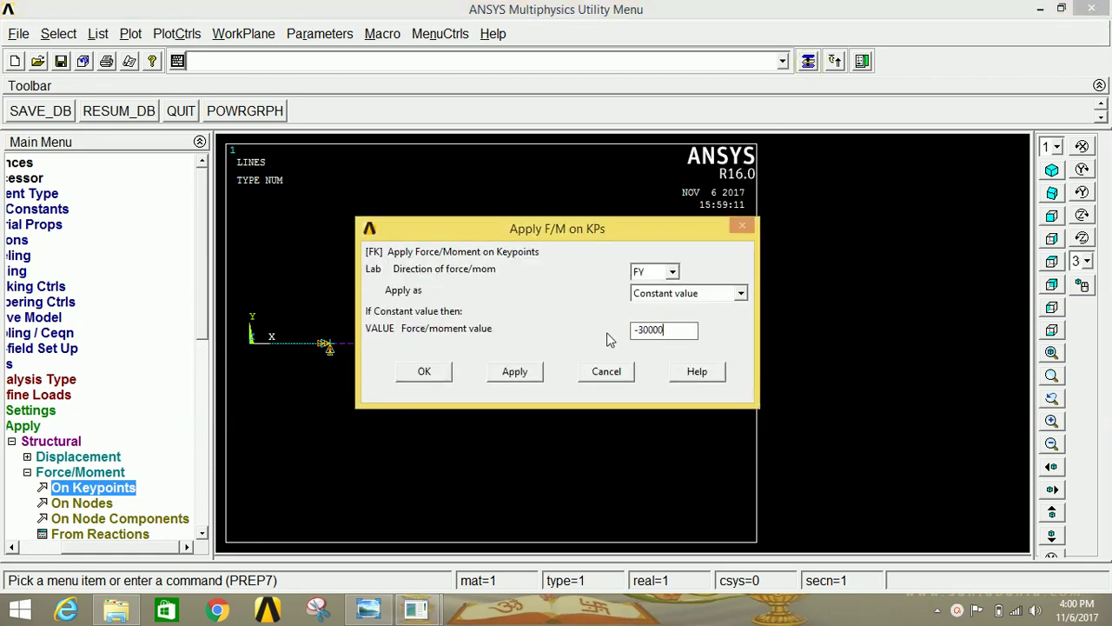
click(517, 376)
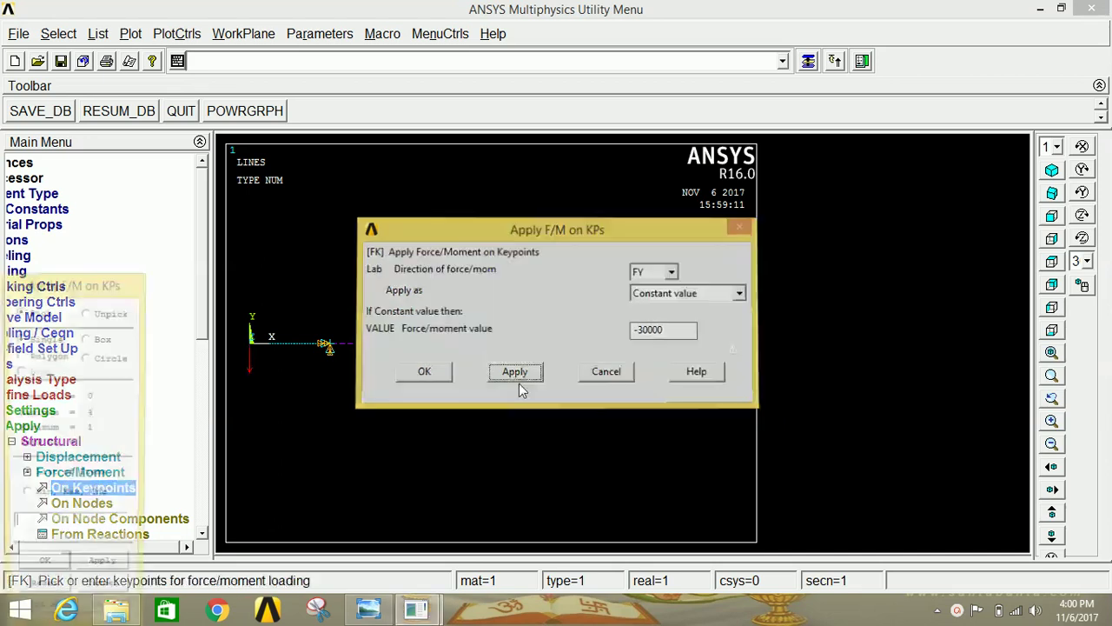
Check the load at C in the beam diagram and apply an FY force of -50000 to the keypoint between the supports
click(369, 610)
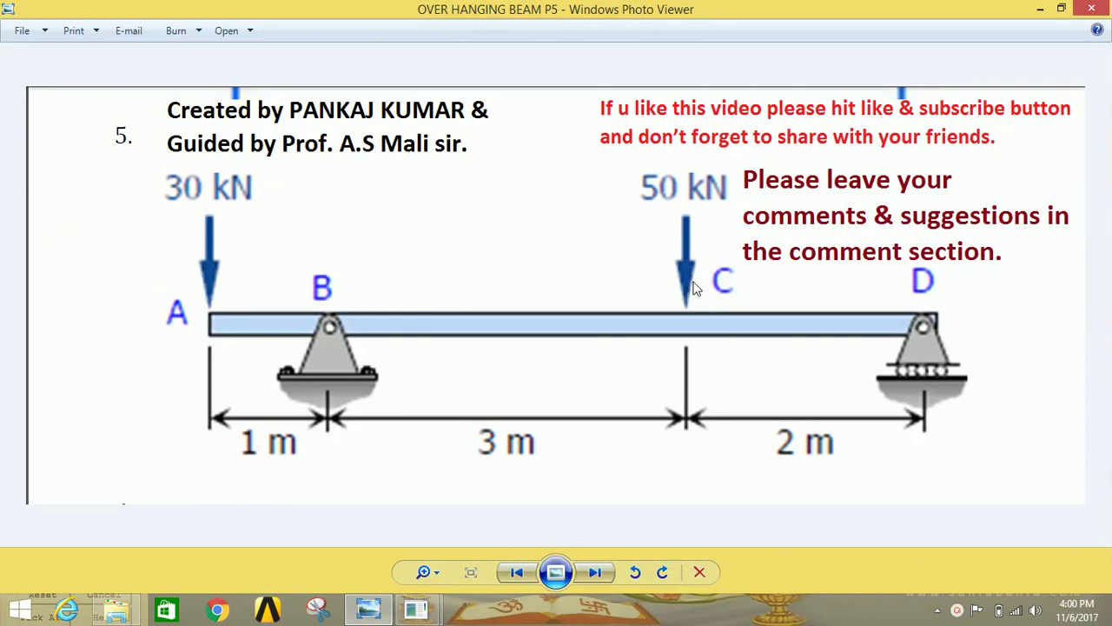
mouse_move(415, 610)
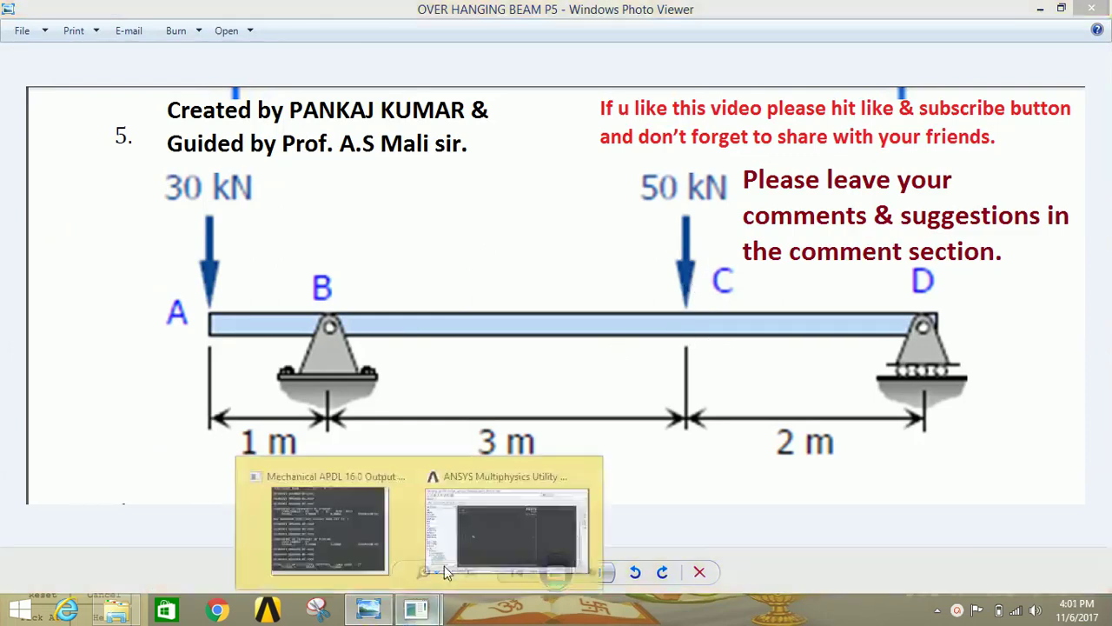
click(497, 541)
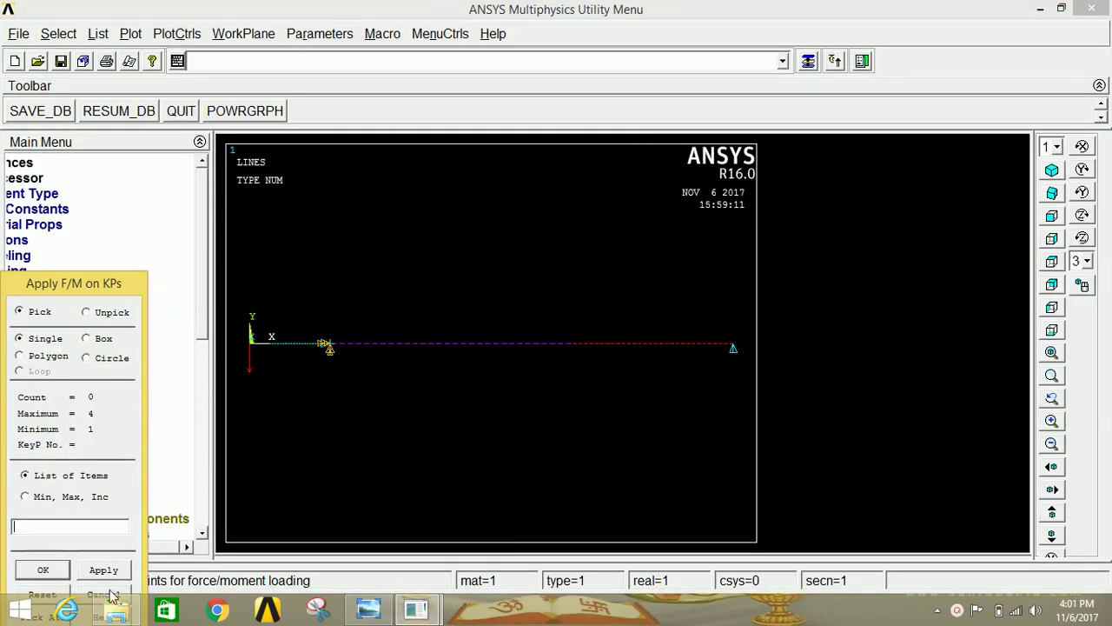
click(570, 346)
click(97, 569)
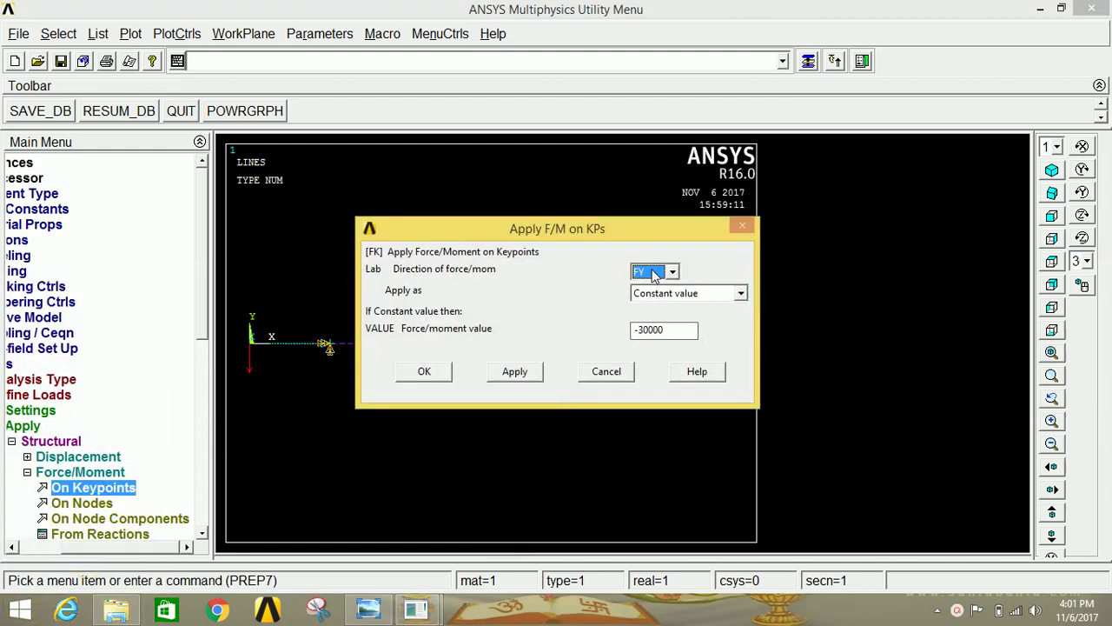
drag(671, 330, 530, 324)
text(-50000)
click(418, 372)
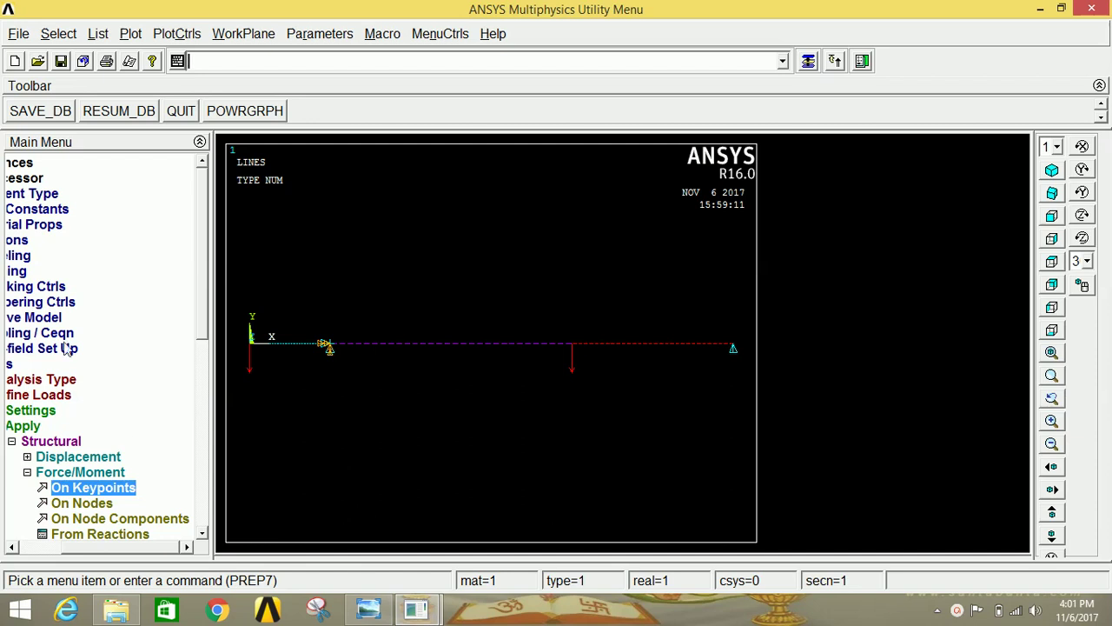
Solve the current load step and close the solution note and status listing
click(10, 365)
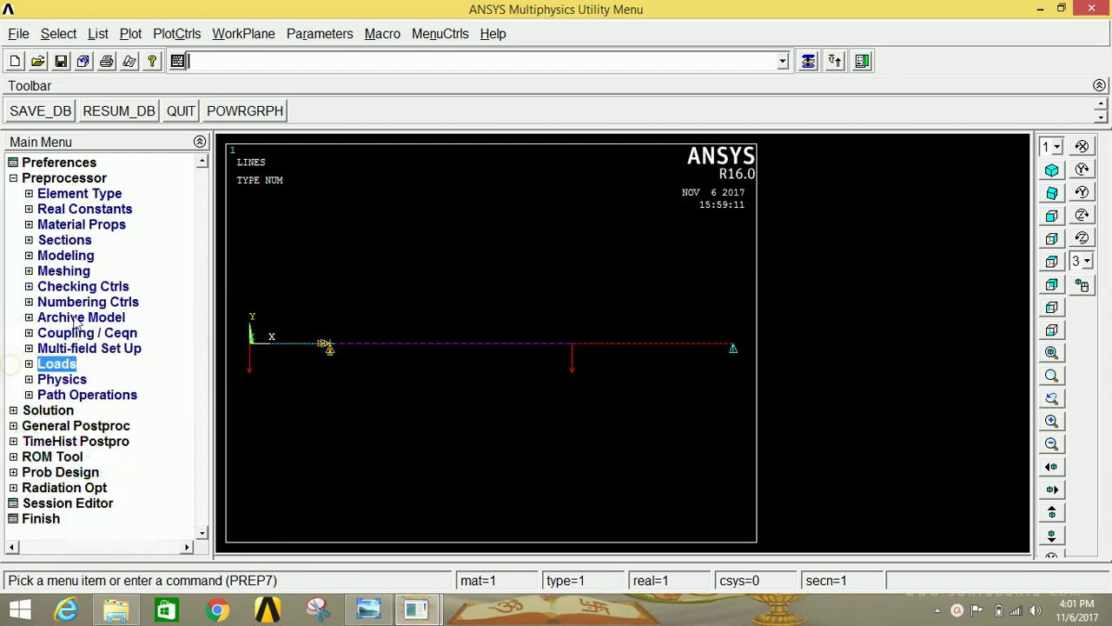
click(59, 178)
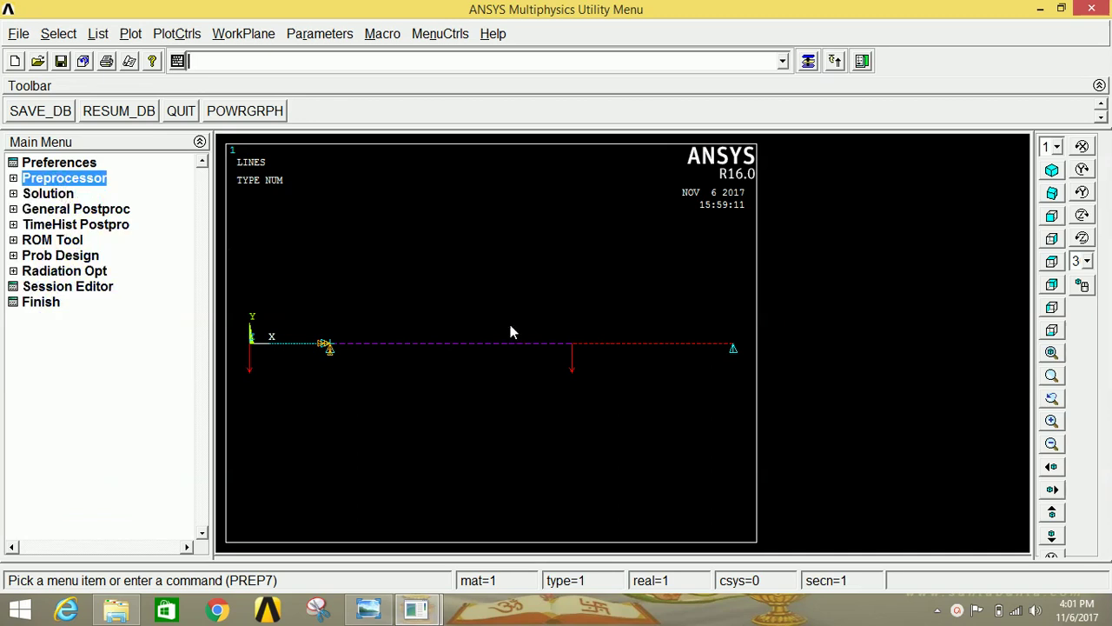
click(68, 196)
click(73, 288)
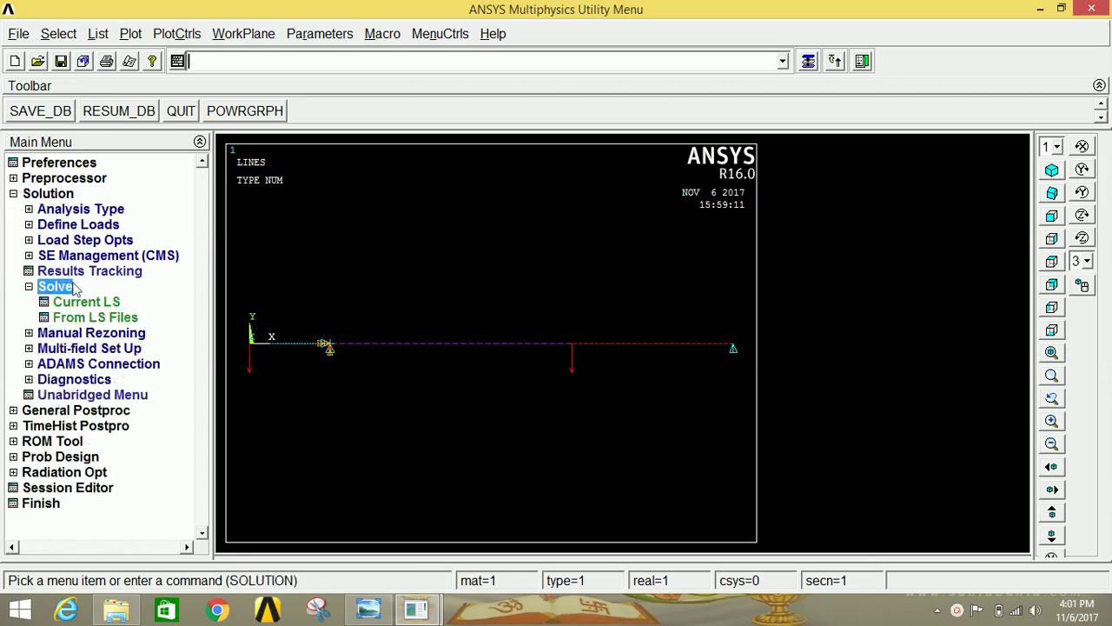
click(98, 302)
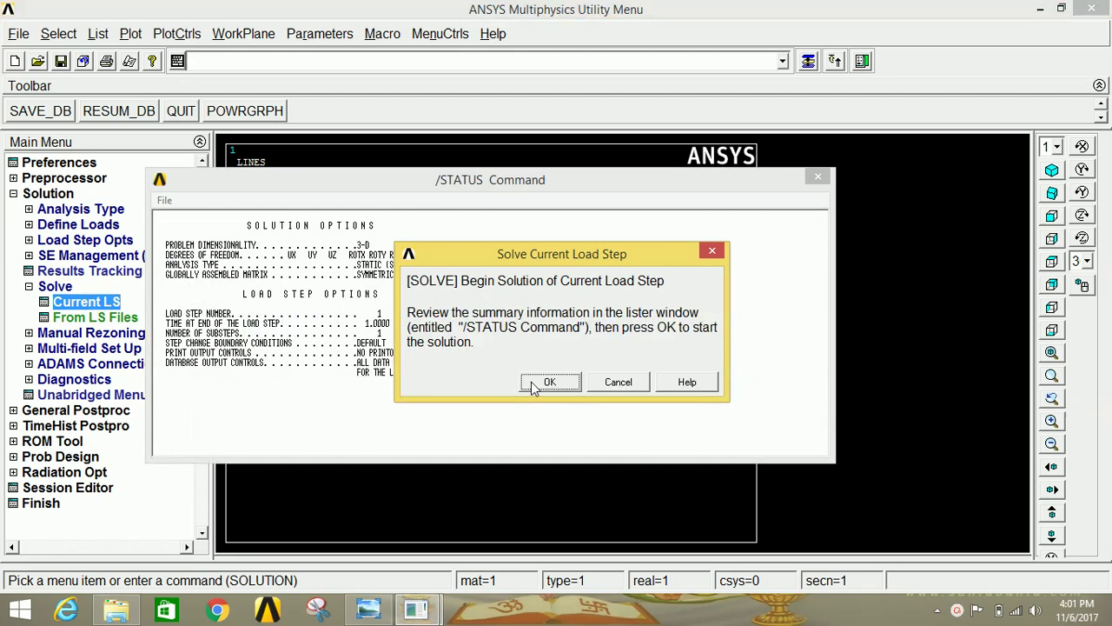
click(549, 382)
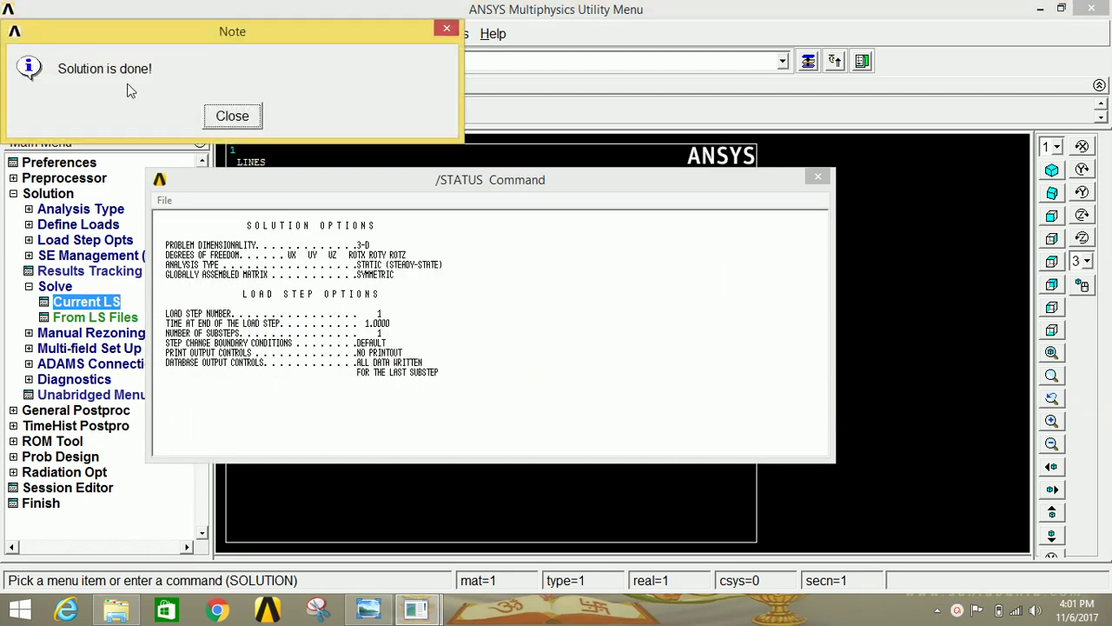
click(232, 116)
click(817, 175)
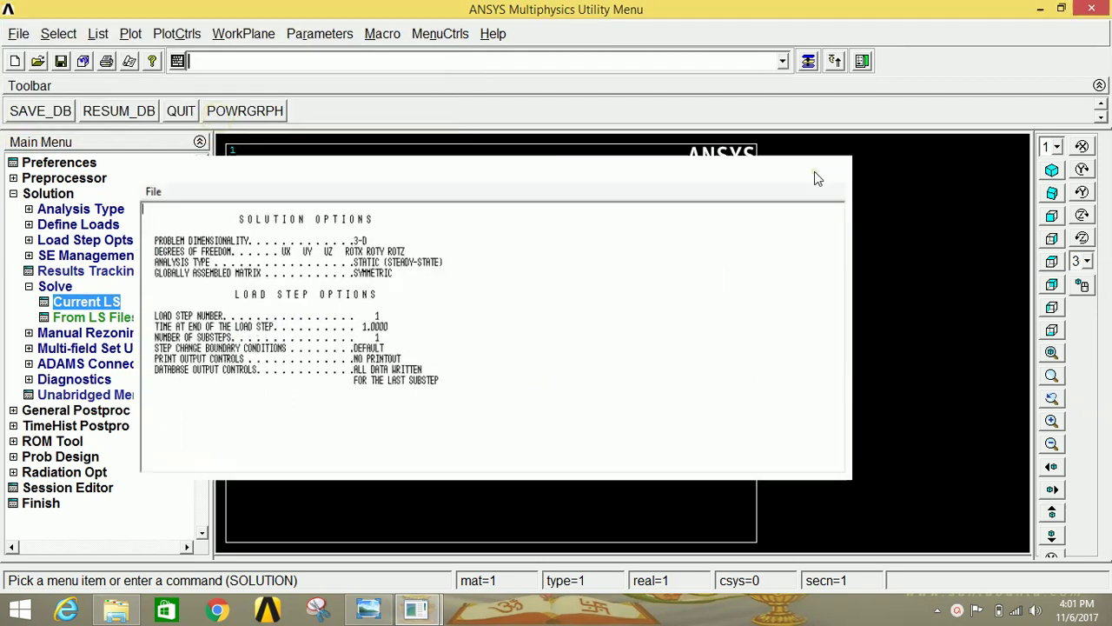
click(49, 193)
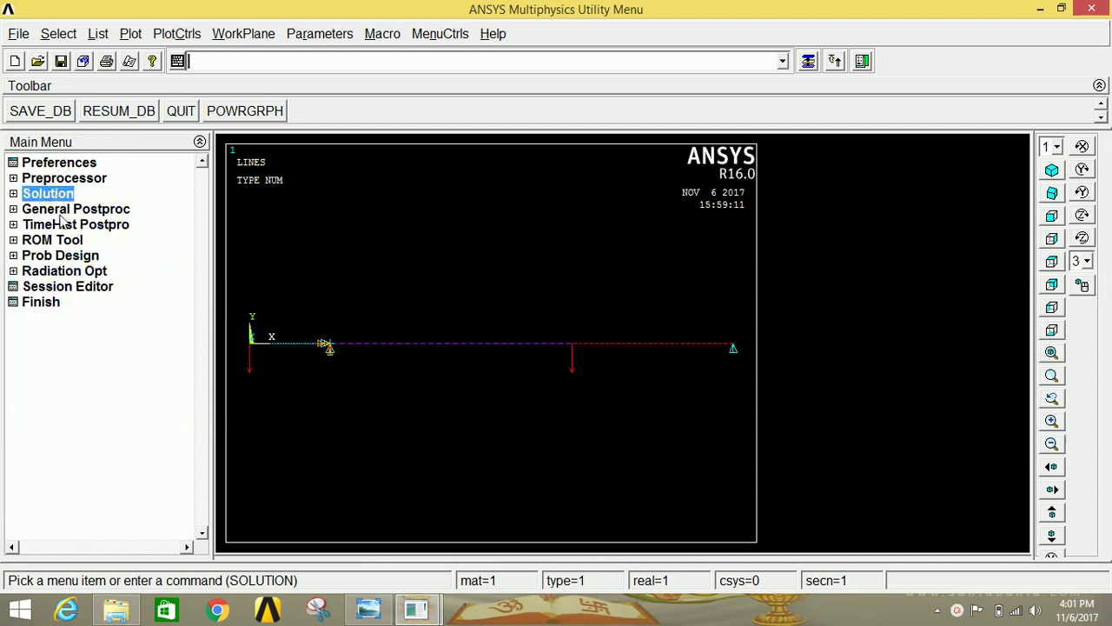
Define an element table item in the general postprocessor by sequence number SMISC, 3
click(69, 212)
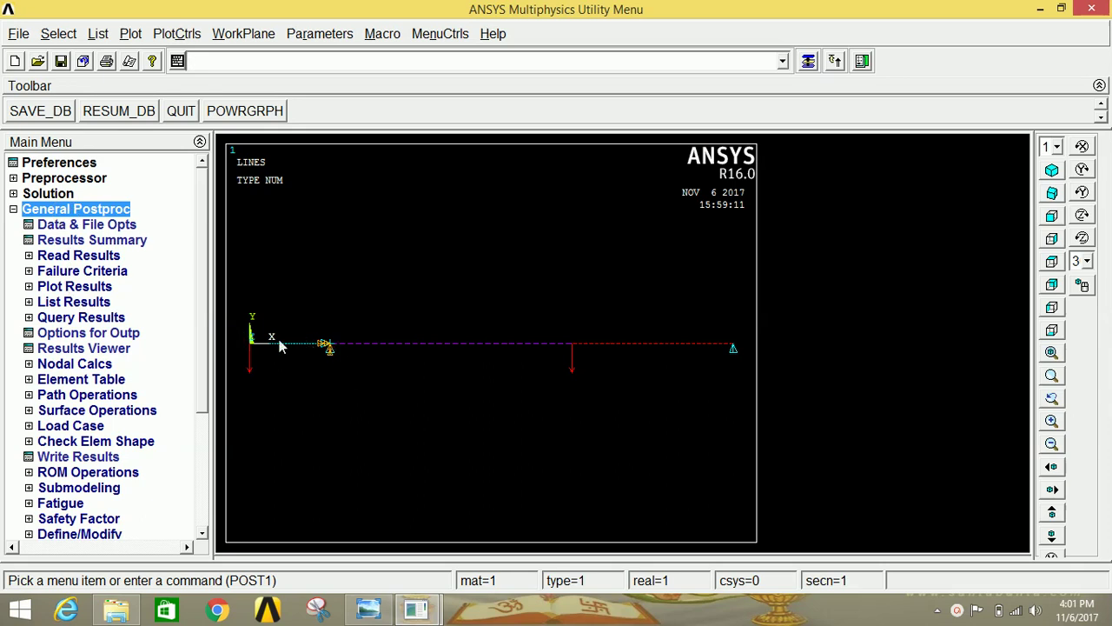
click(120, 382)
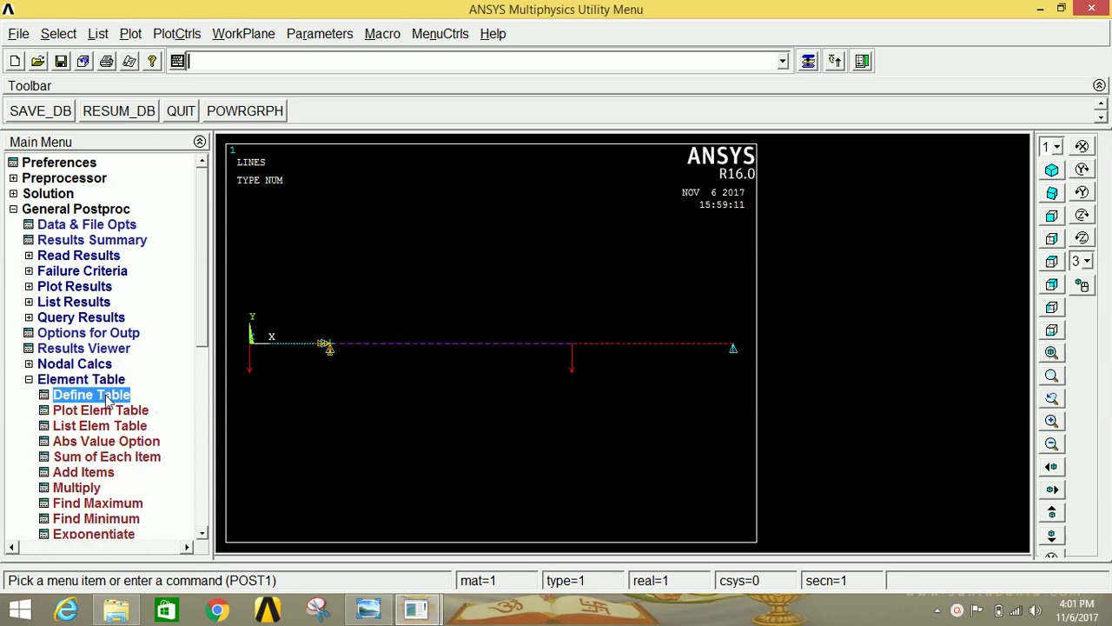
click(107, 396)
click(182, 417)
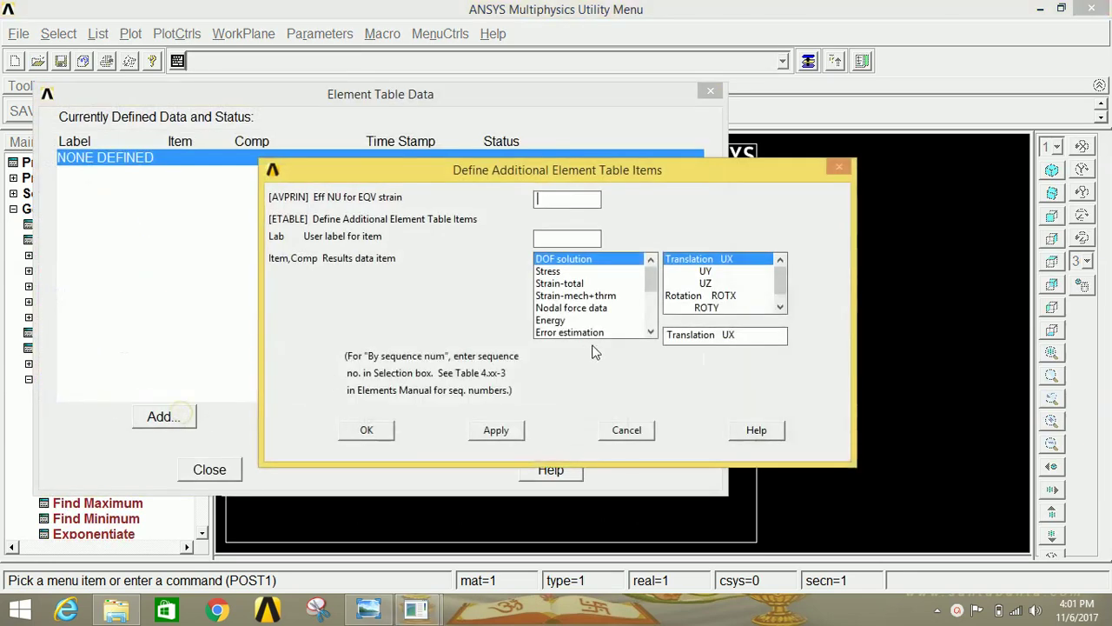
drag(650, 277, 638, 343)
click(590, 333)
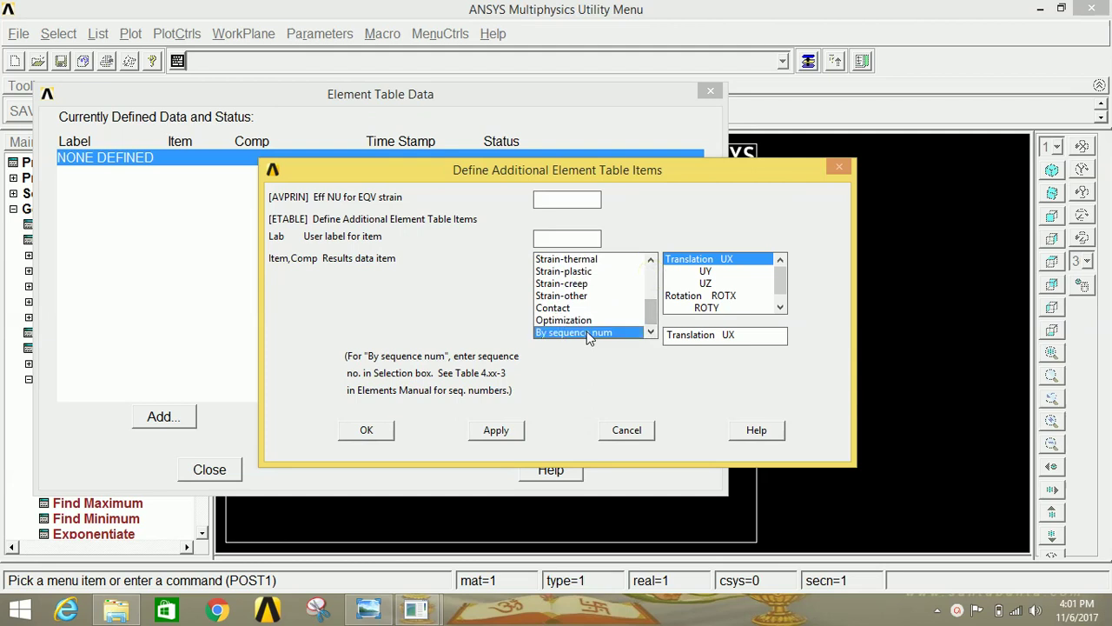
click(712, 340)
text(3)
click(497, 429)
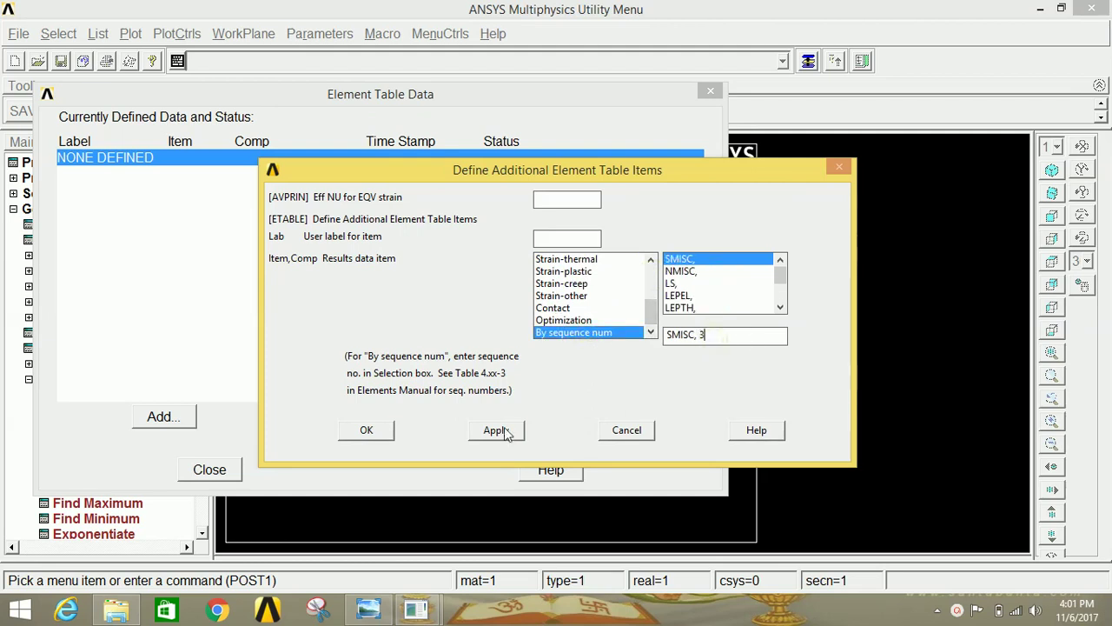
Add a second element table item by sequence number SMISC, 6
click(647, 314)
scroll(648, 315, down, 1)
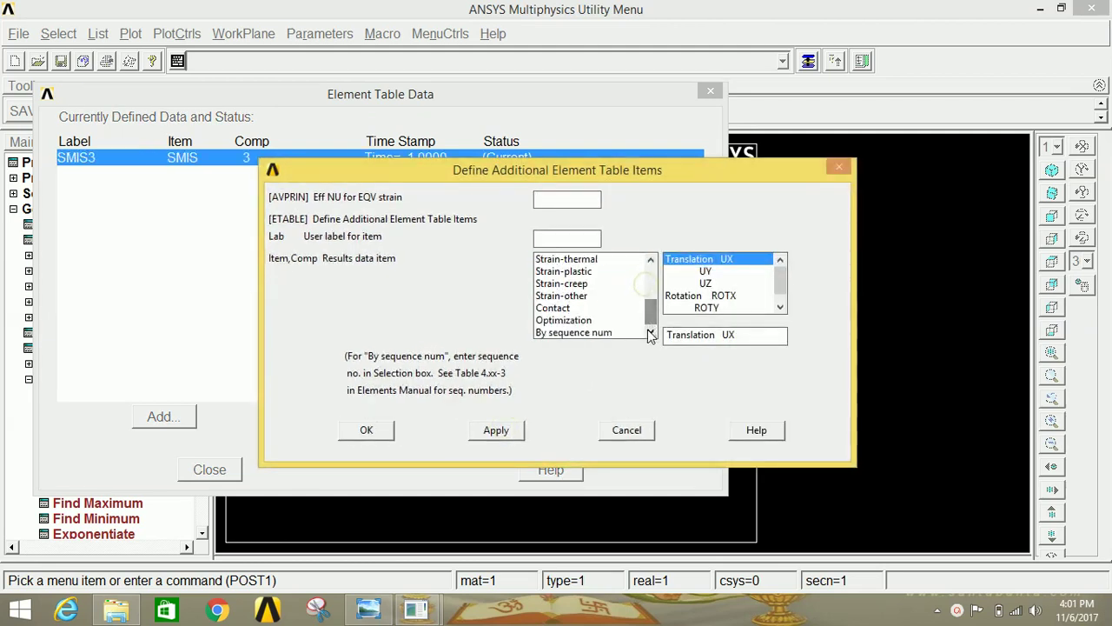
click(574, 332)
text(6)
click(472, 429)
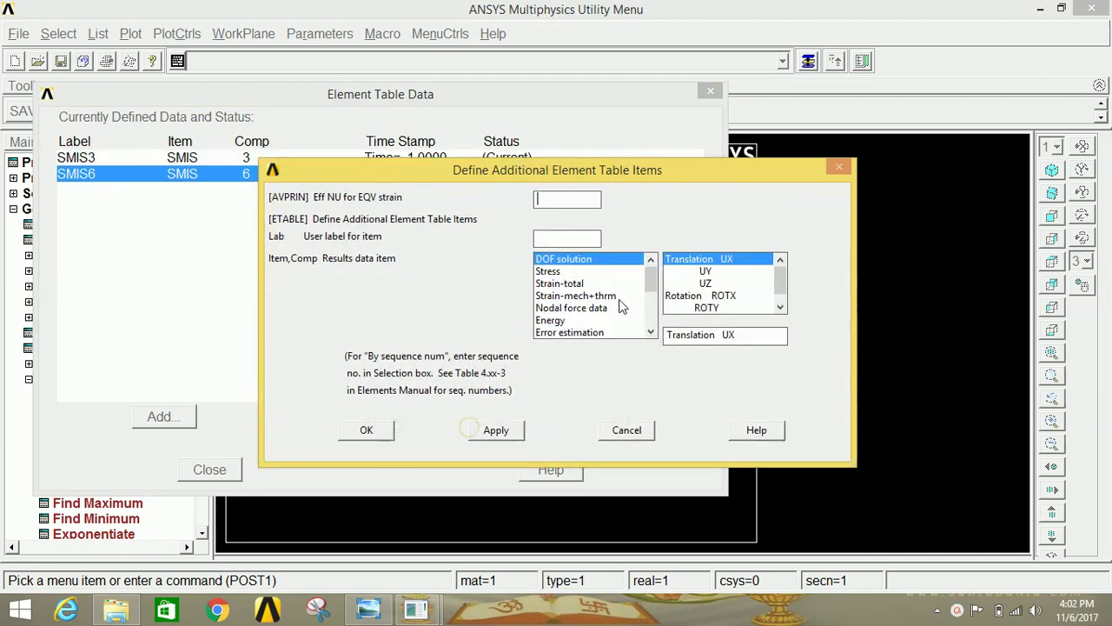
Add a third element table item by sequence number SMISC, 16
click(650, 315)
click(598, 335)
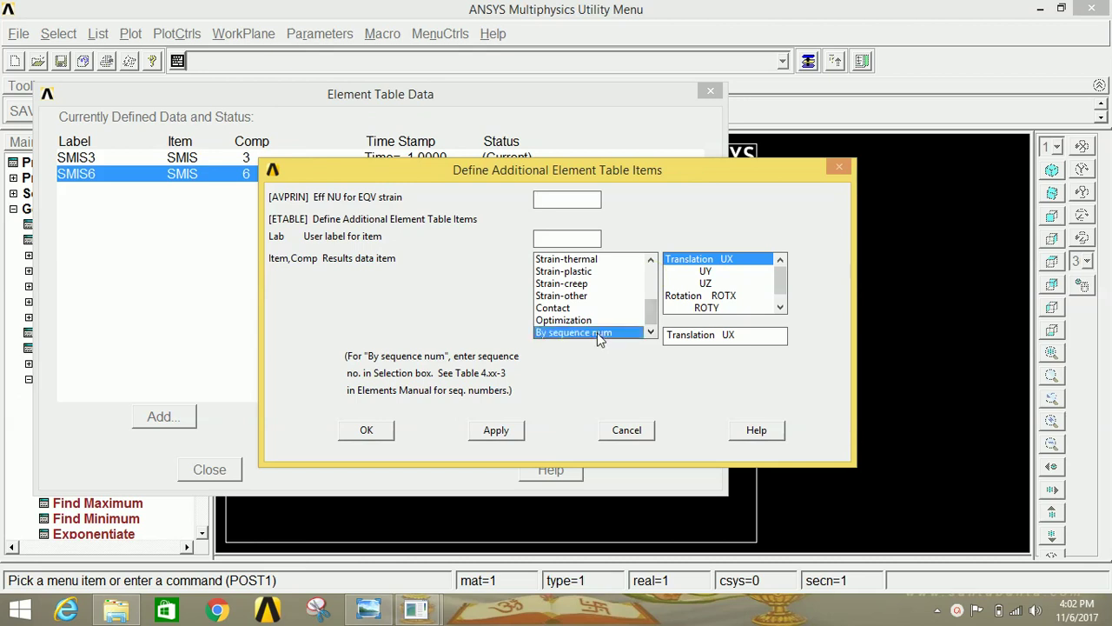
text(16)
click(496, 429)
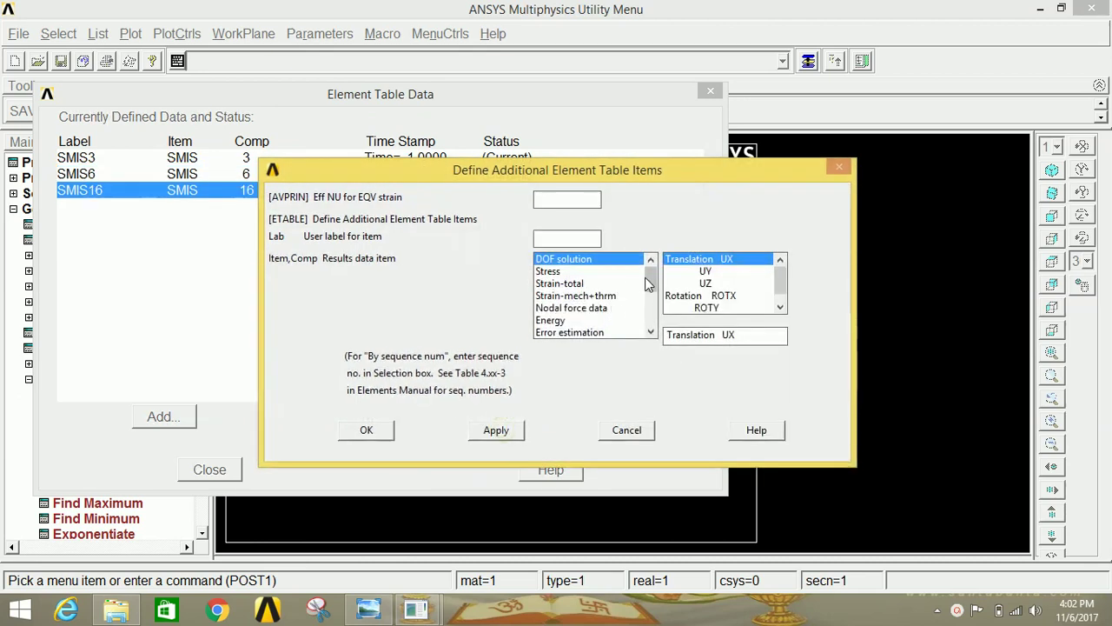
Add a final element table item by sequence number SMISC, 19 and close the element table data
click(647, 283)
click(588, 336)
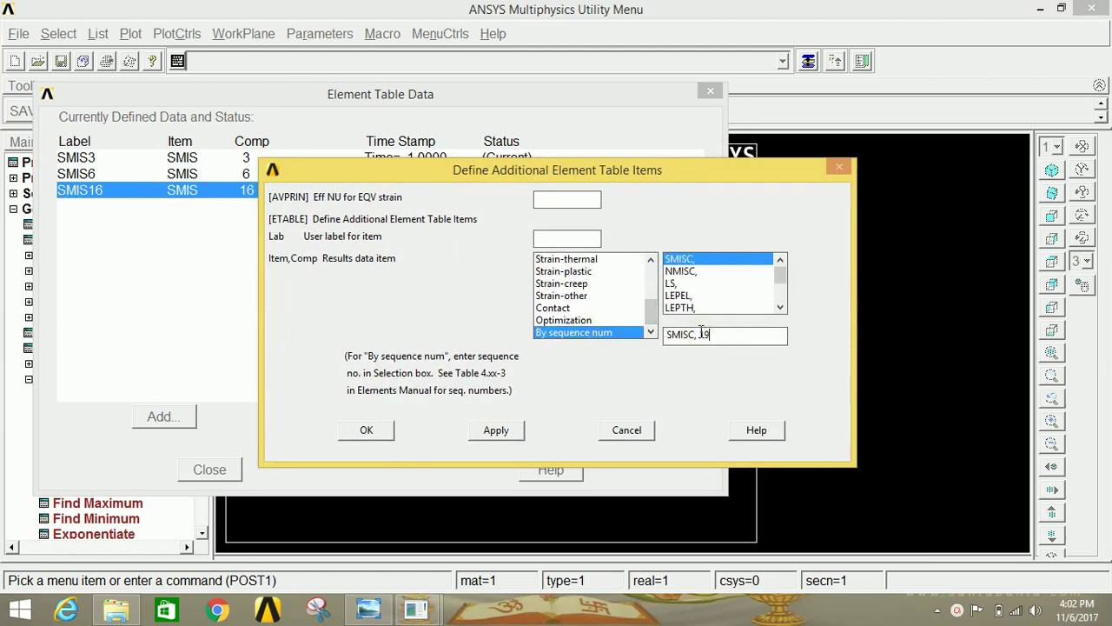
click(352, 431)
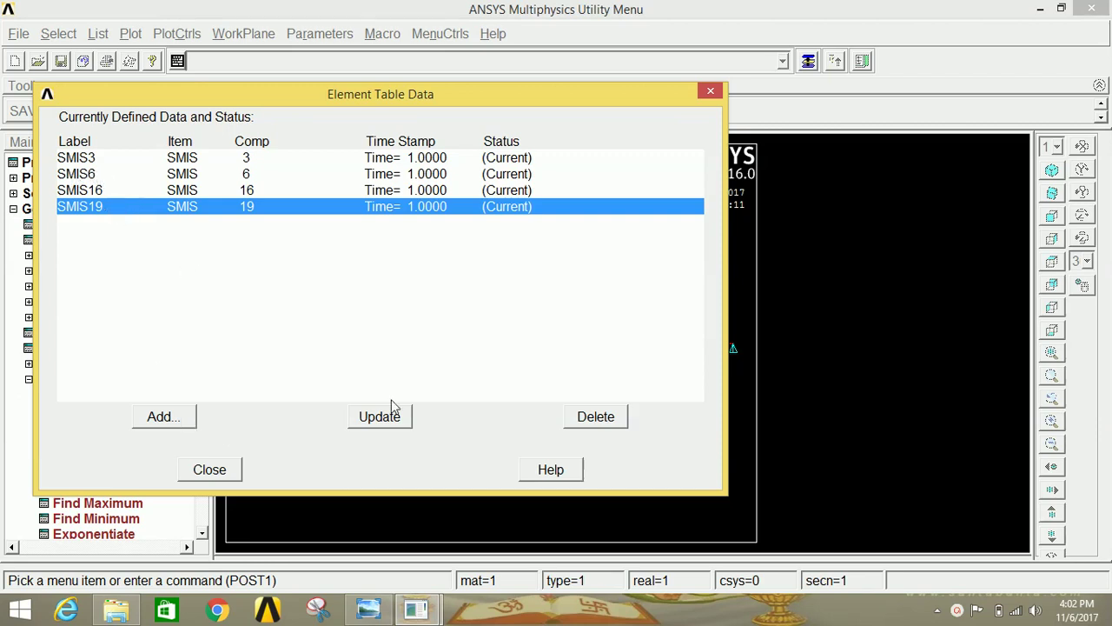
click(199, 474)
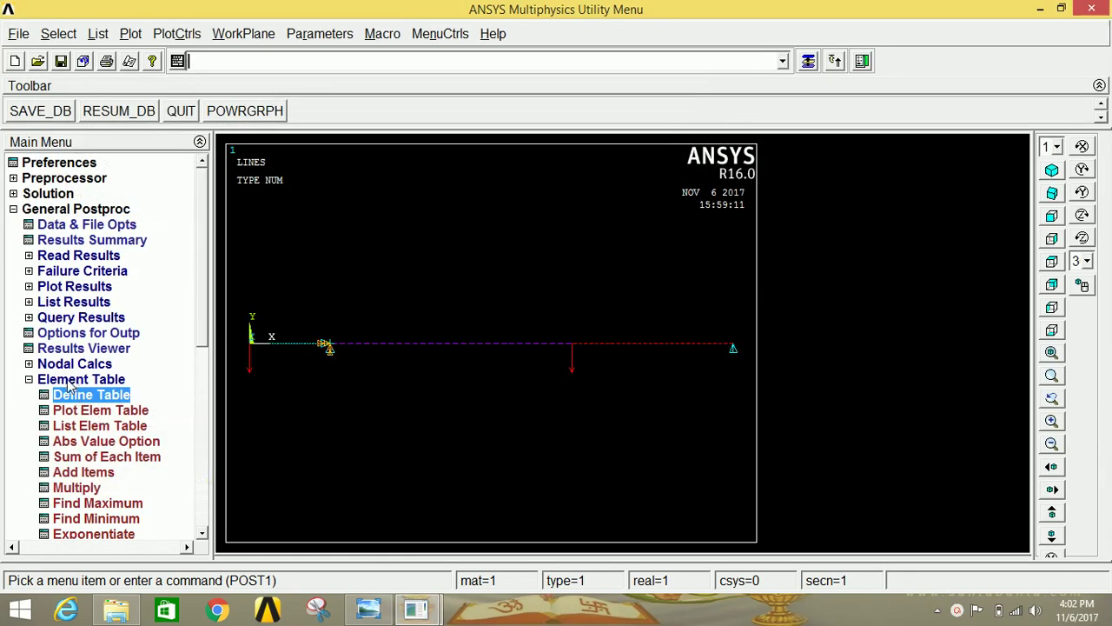
click(70, 382)
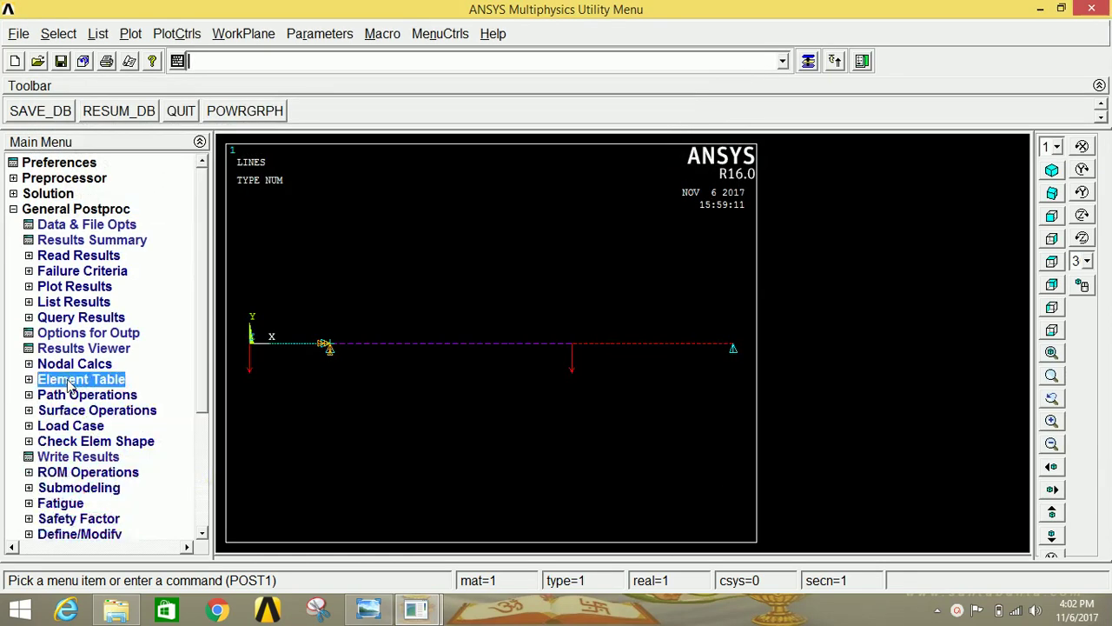
Plot the line-element results on the undeformed shape with SMIS6 at node I and SMIS19 at node J
click(92, 287)
click(94, 318)
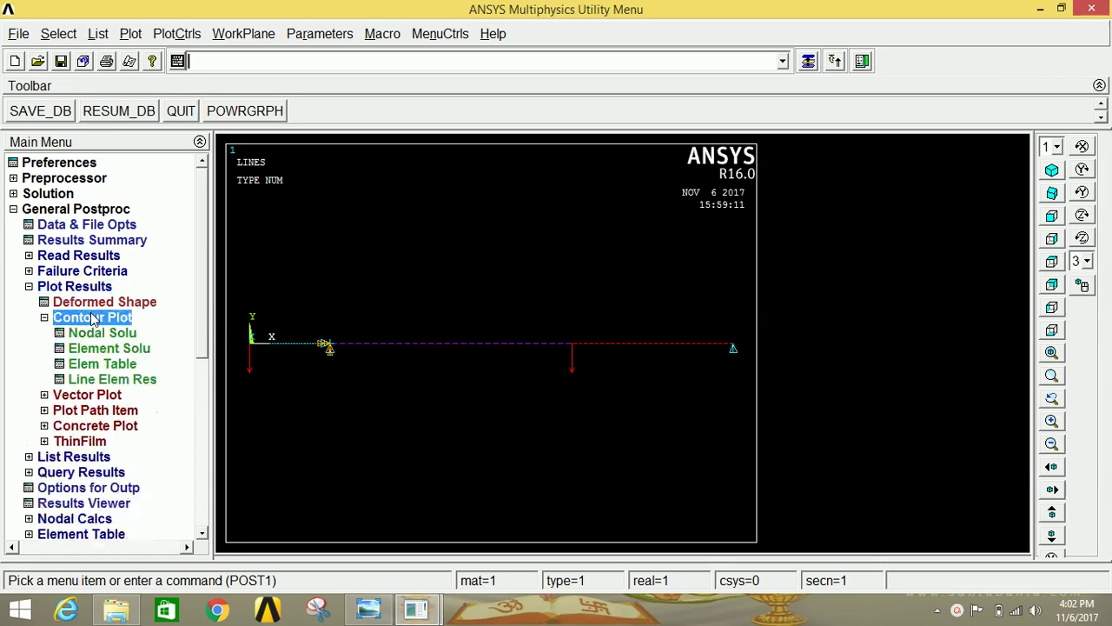
click(114, 380)
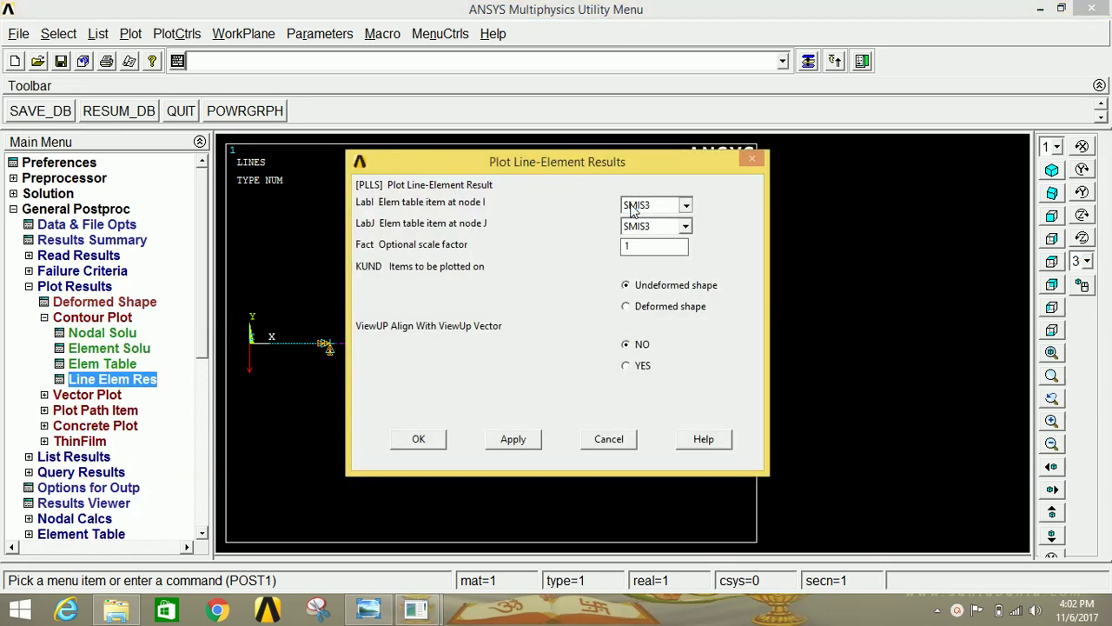
click(632, 205)
click(638, 233)
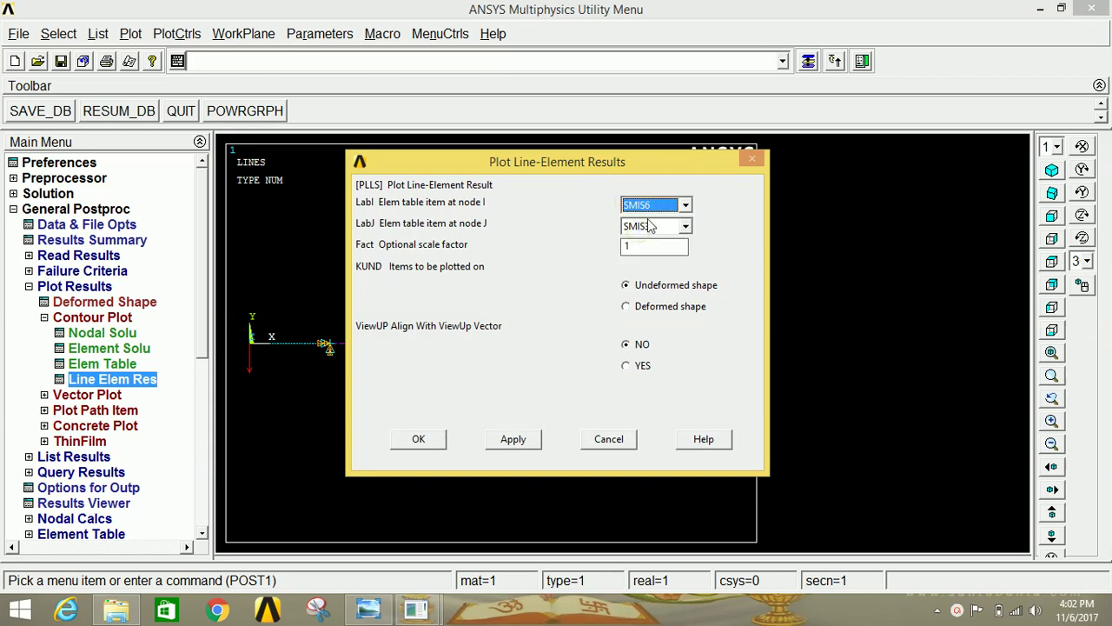
click(643, 227)
click(654, 280)
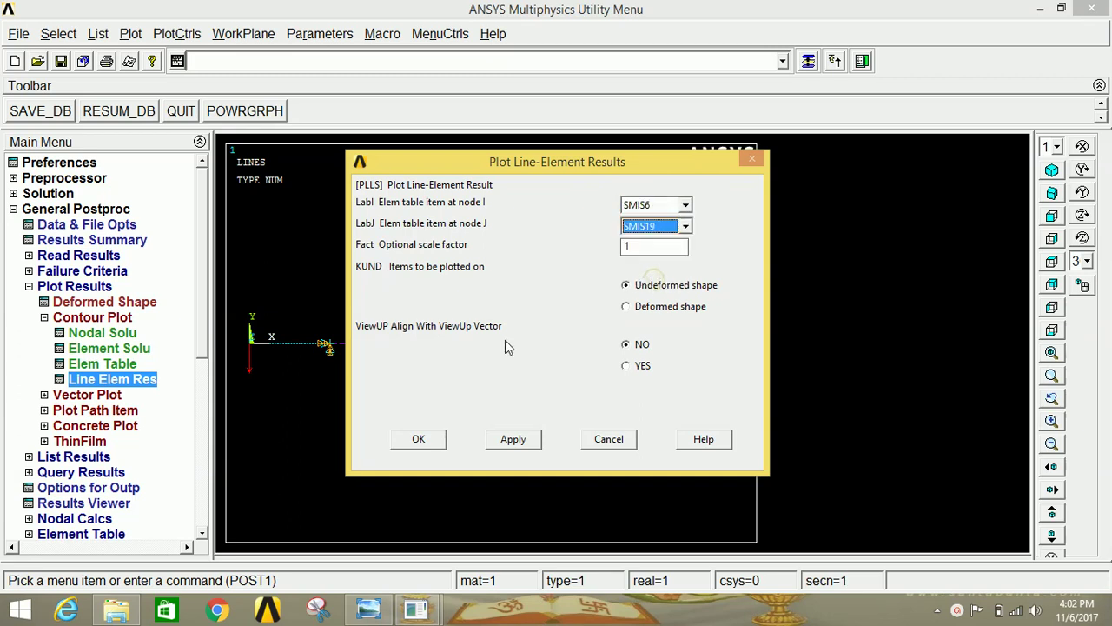
click(420, 440)
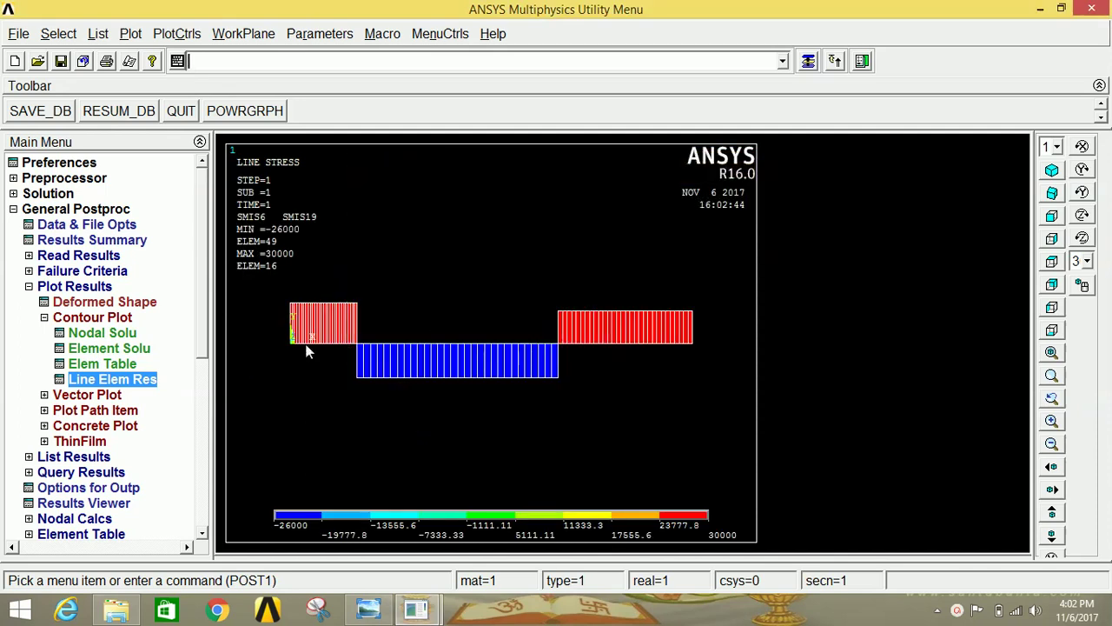
Plot the line-element results with SMIS3 at node I and SMIS16 at node J
click(130, 383)
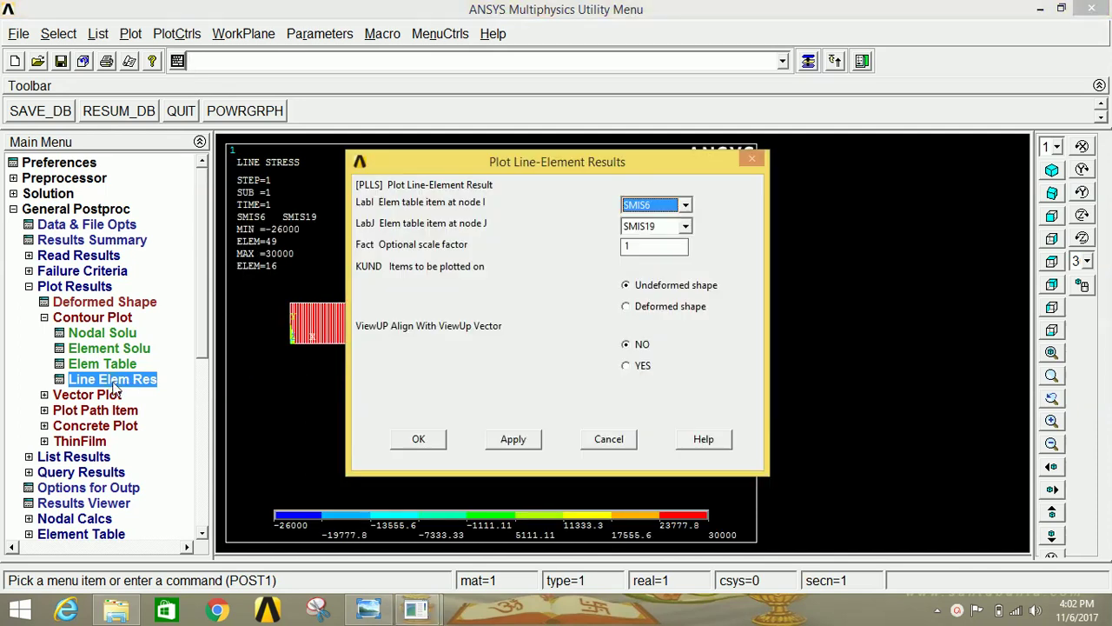
click(684, 206)
click(664, 217)
click(669, 227)
click(665, 259)
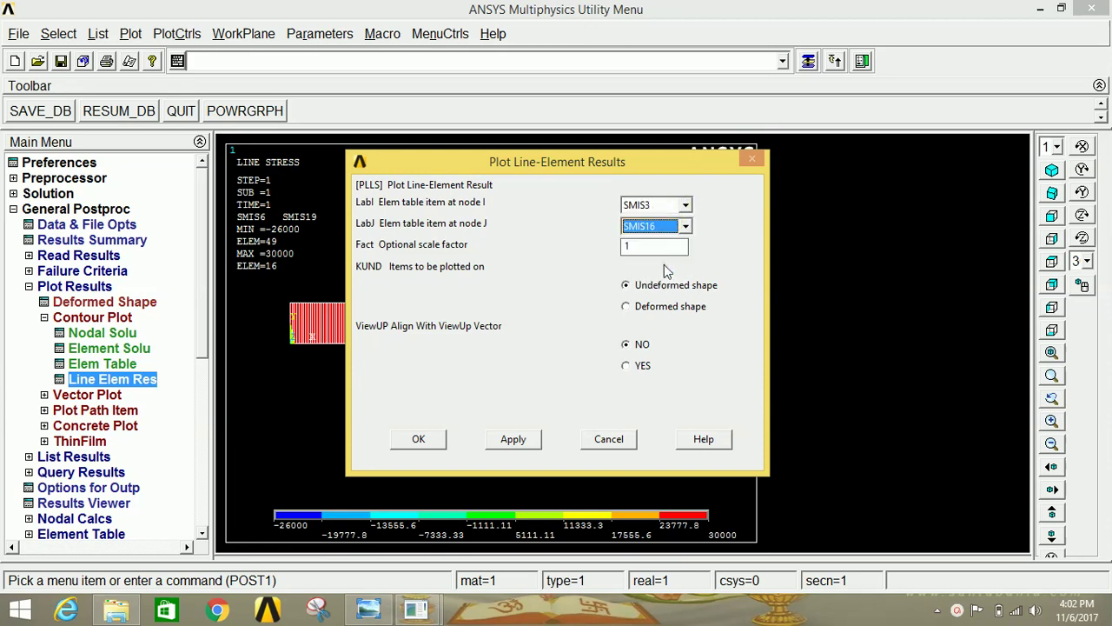
click(420, 439)
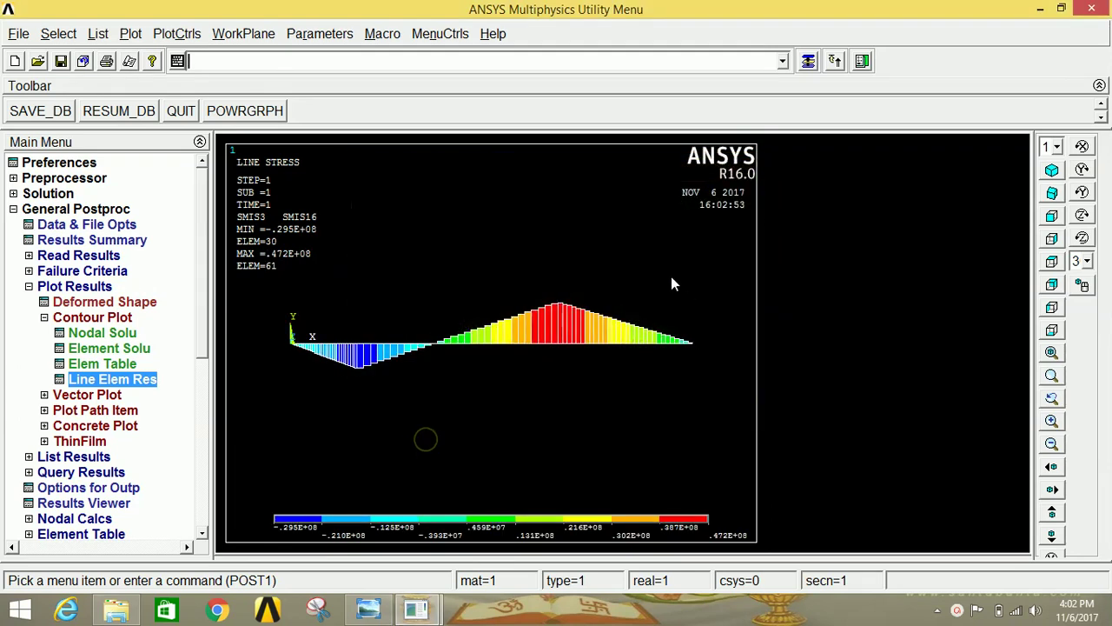
Plot the beam's deformed shape together with the undeformed shape
click(101, 317)
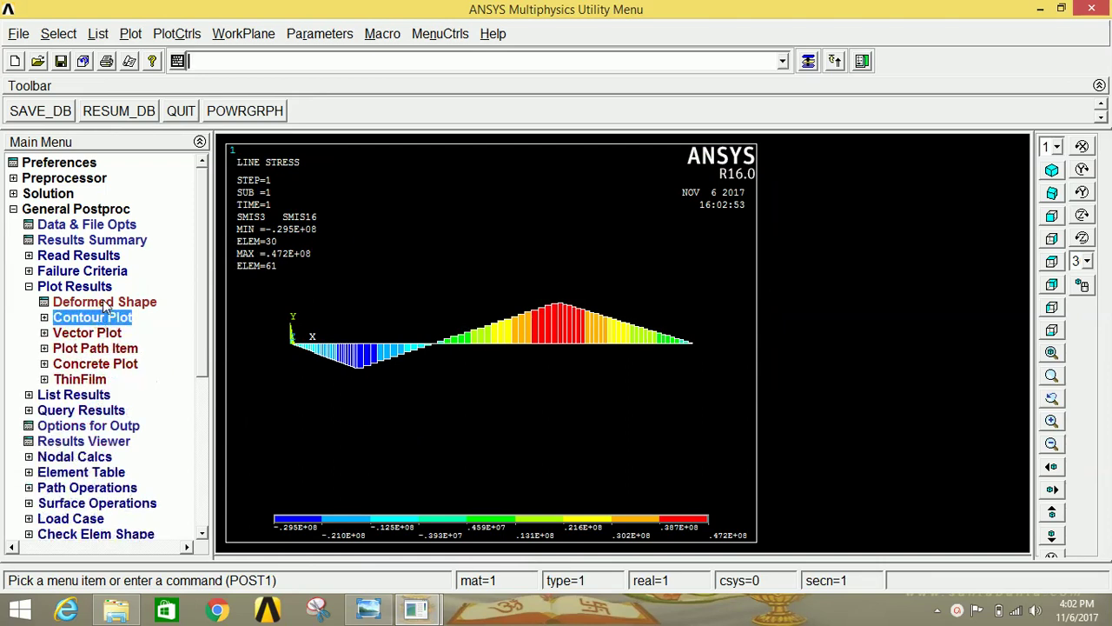
click(105, 303)
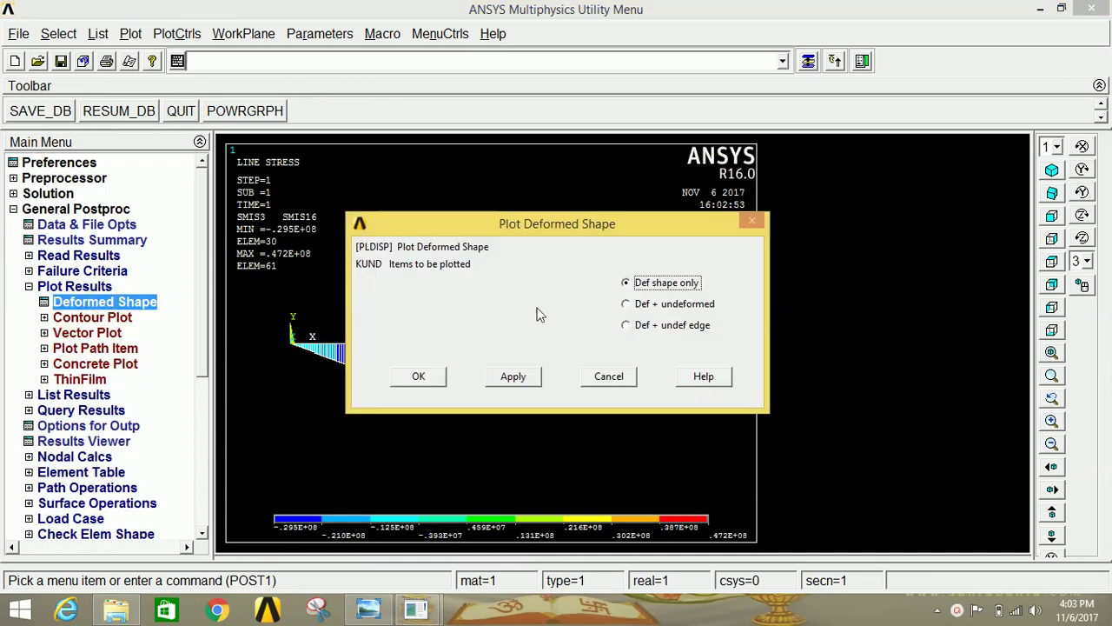
click(659, 306)
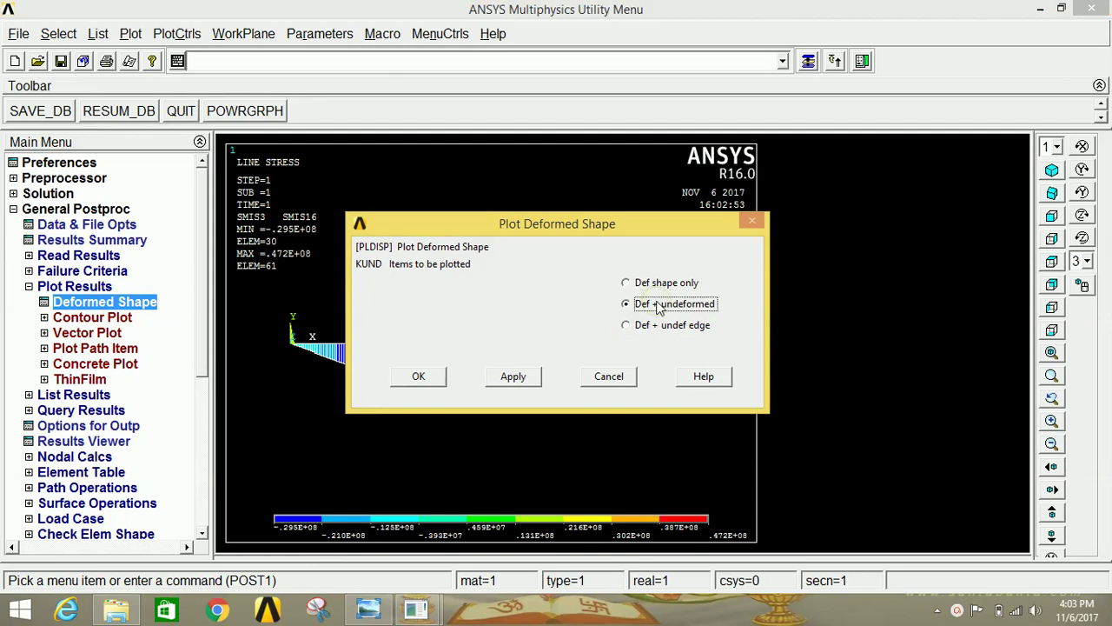
click(418, 376)
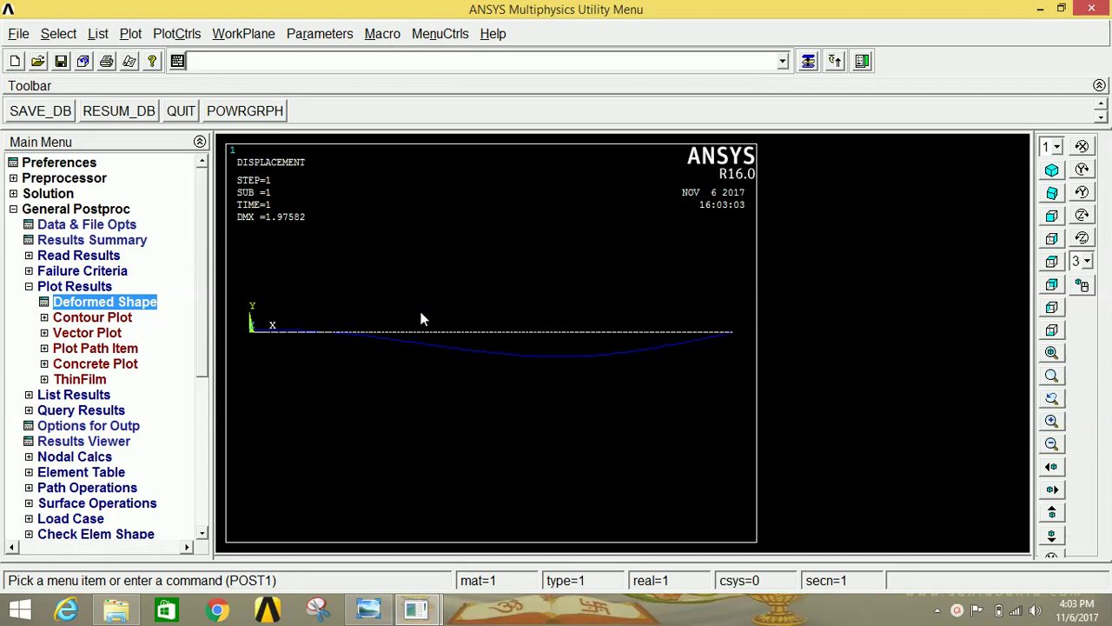
Show the deformed beam in isometric view and turn on the display of element shapes based on real constant descriptions
click(1051, 170)
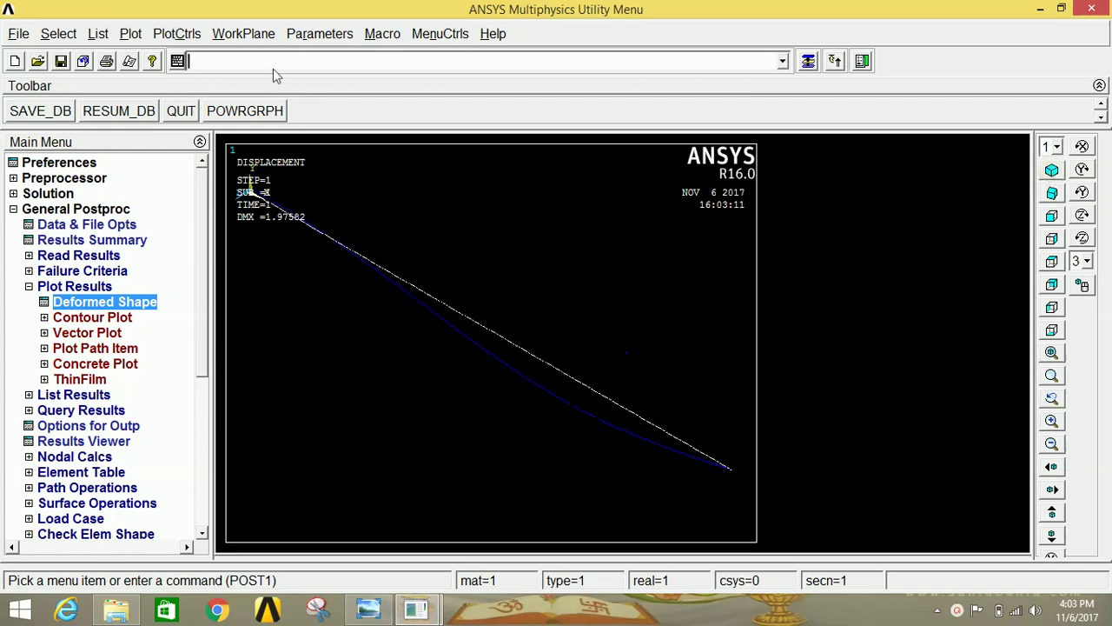
click(175, 33)
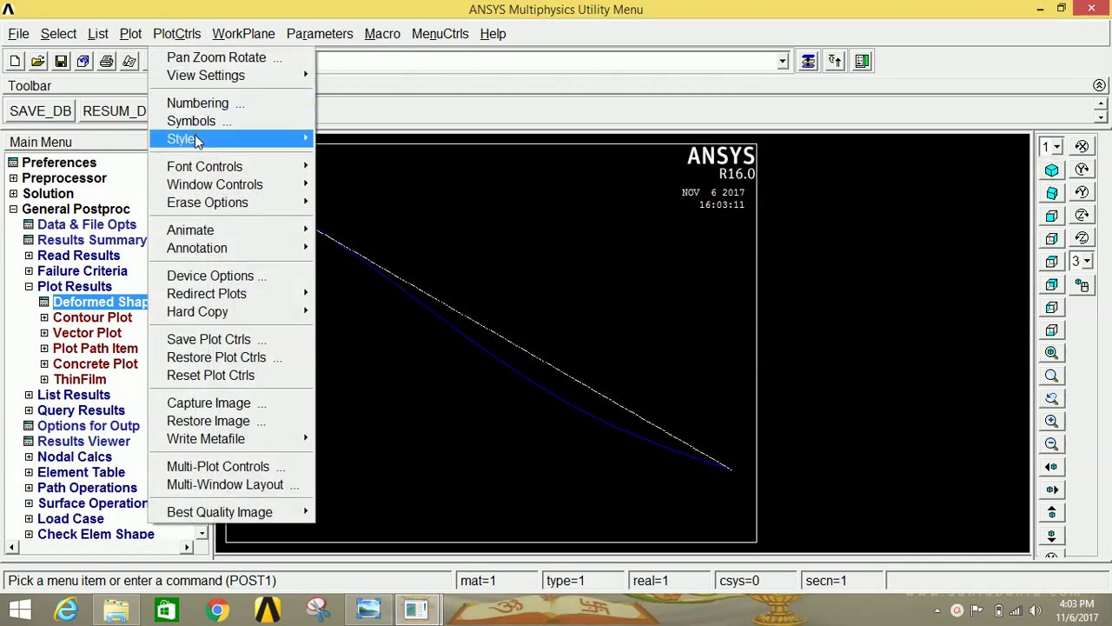
mouse_move(219, 141)
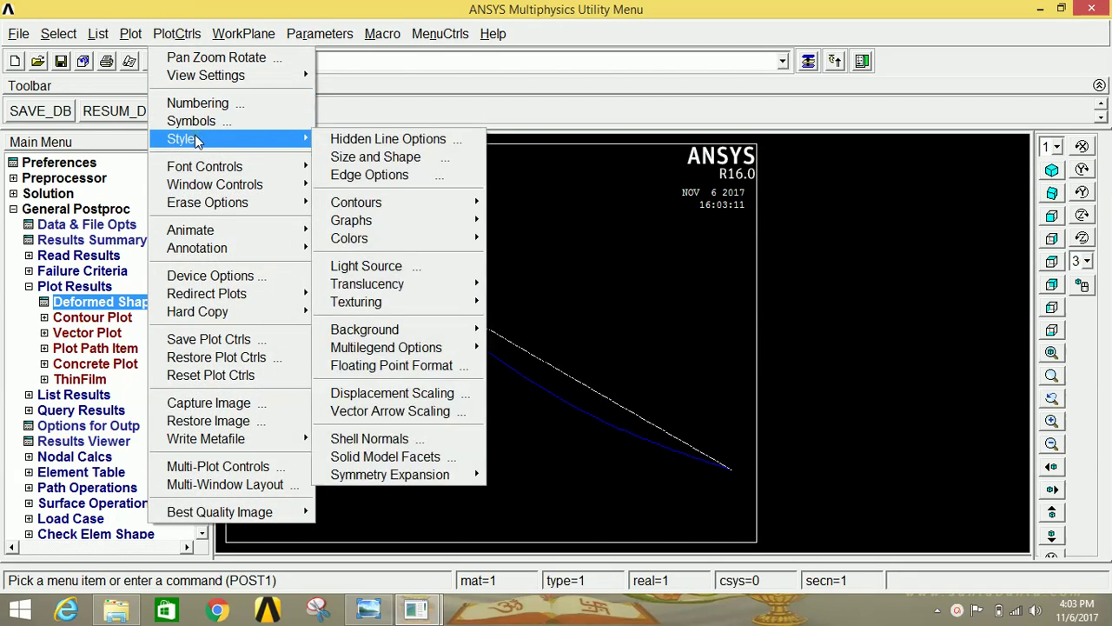
click(363, 157)
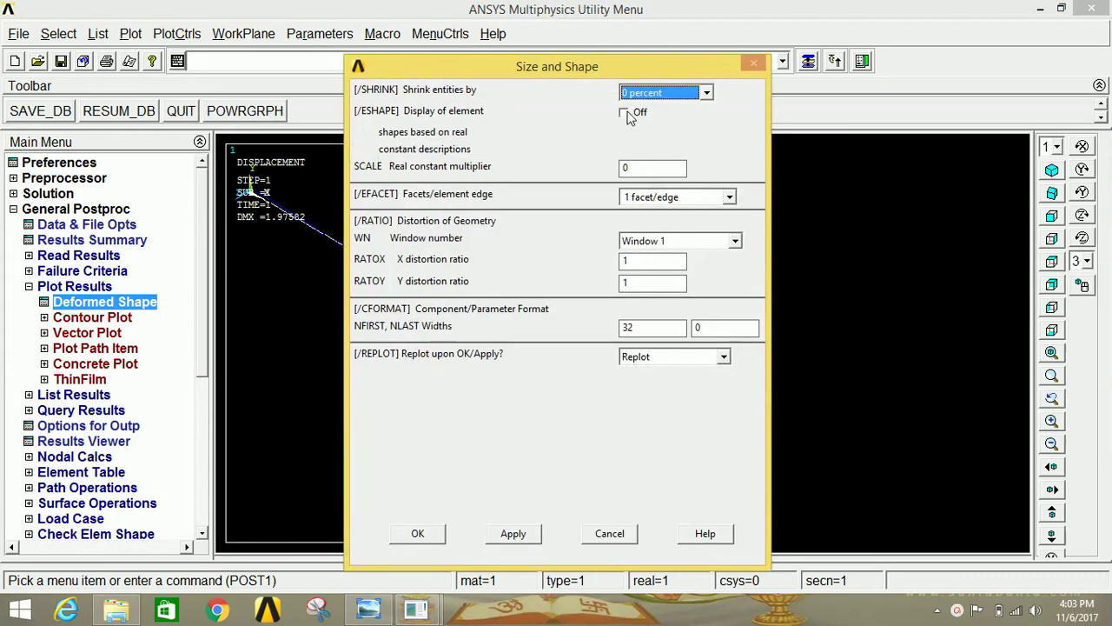
click(627, 115)
click(419, 533)
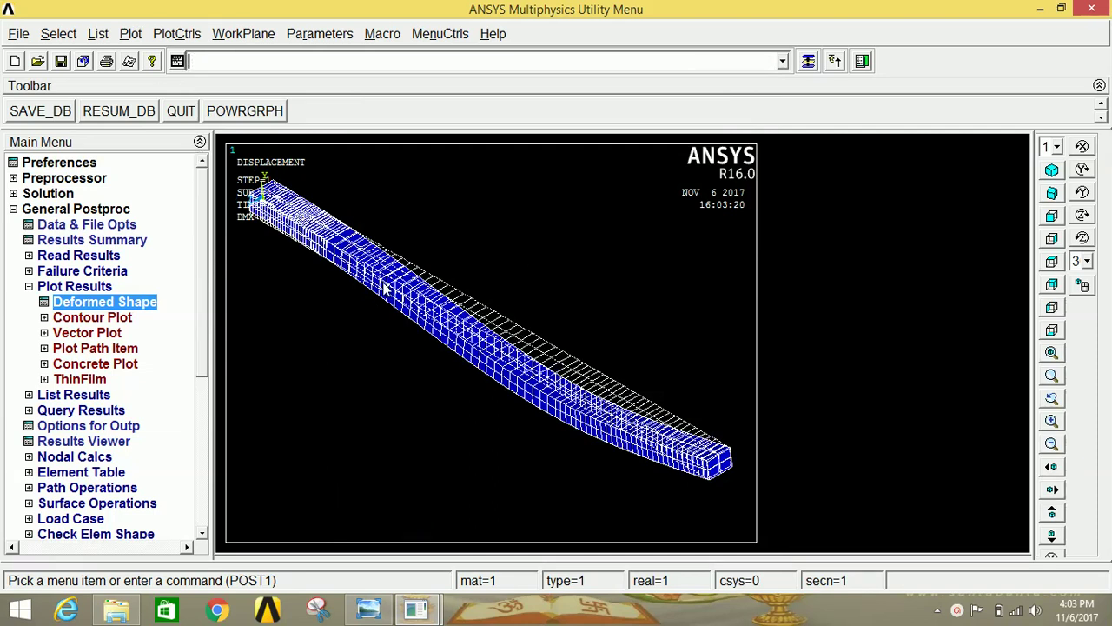
Animate the deformed shape together with the undeformed shape using 10 frames and a 0.5 s delay, and close the animation controls
click(179, 34)
mouse_move(216, 232)
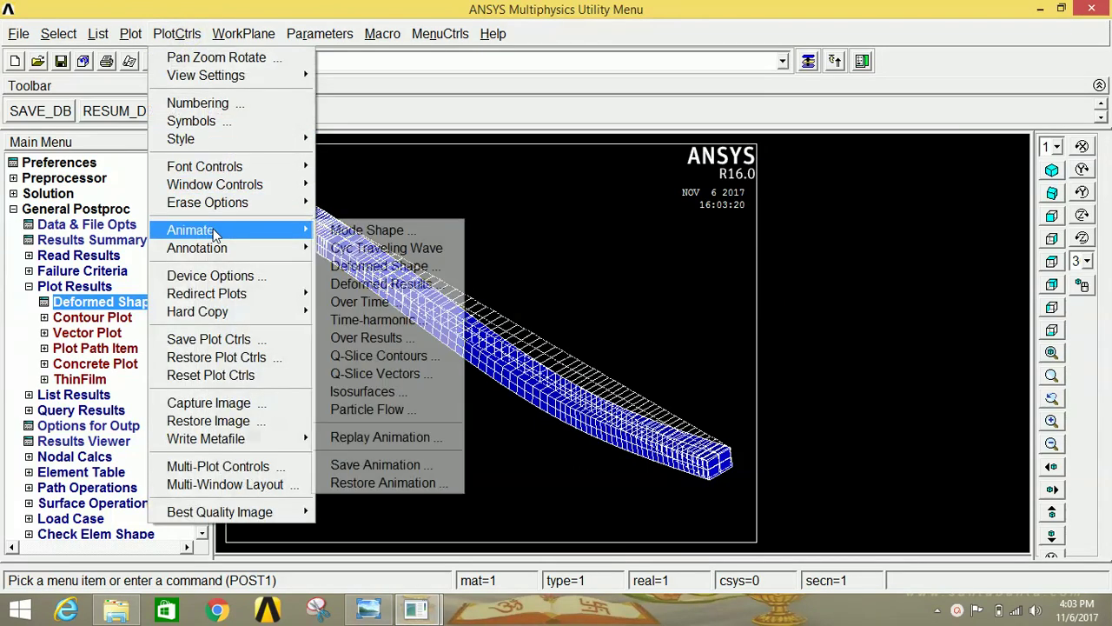
click(374, 266)
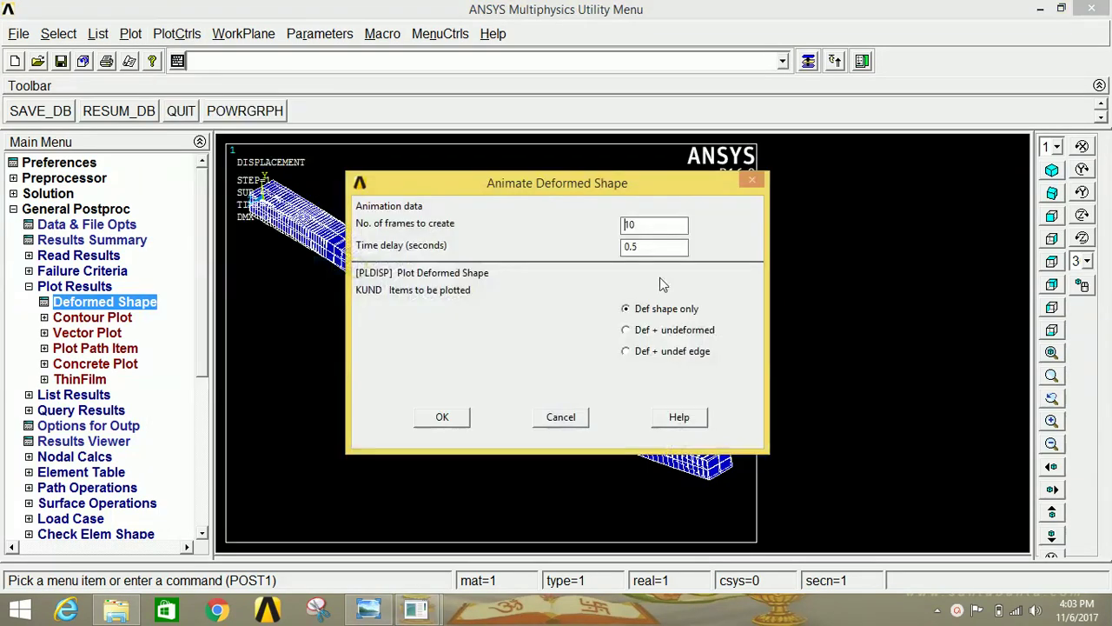
click(650, 334)
click(458, 419)
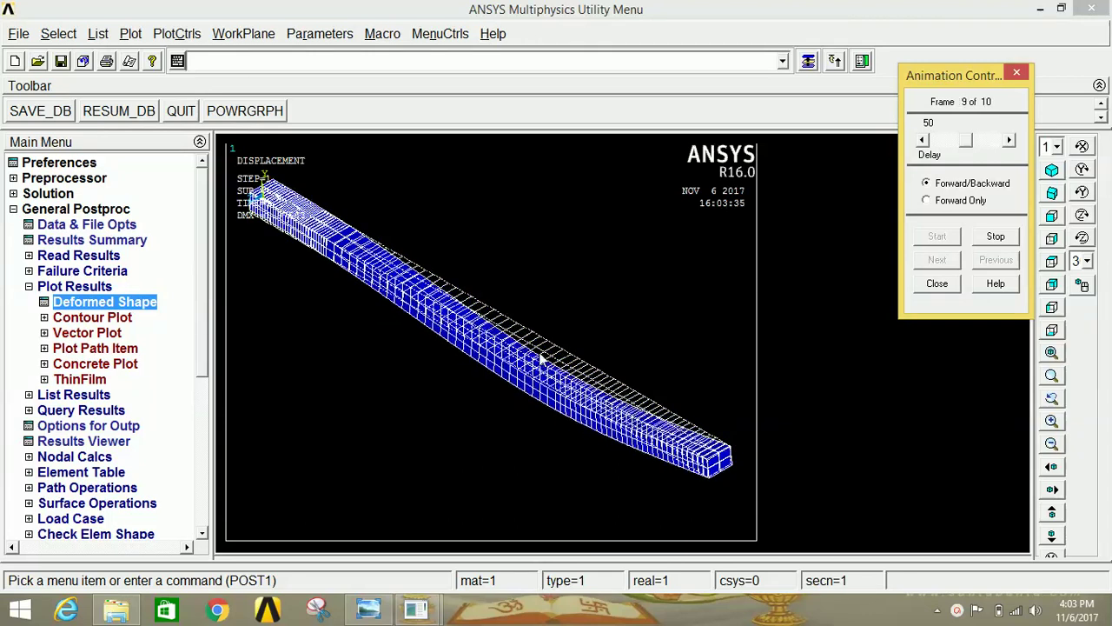
click(935, 284)
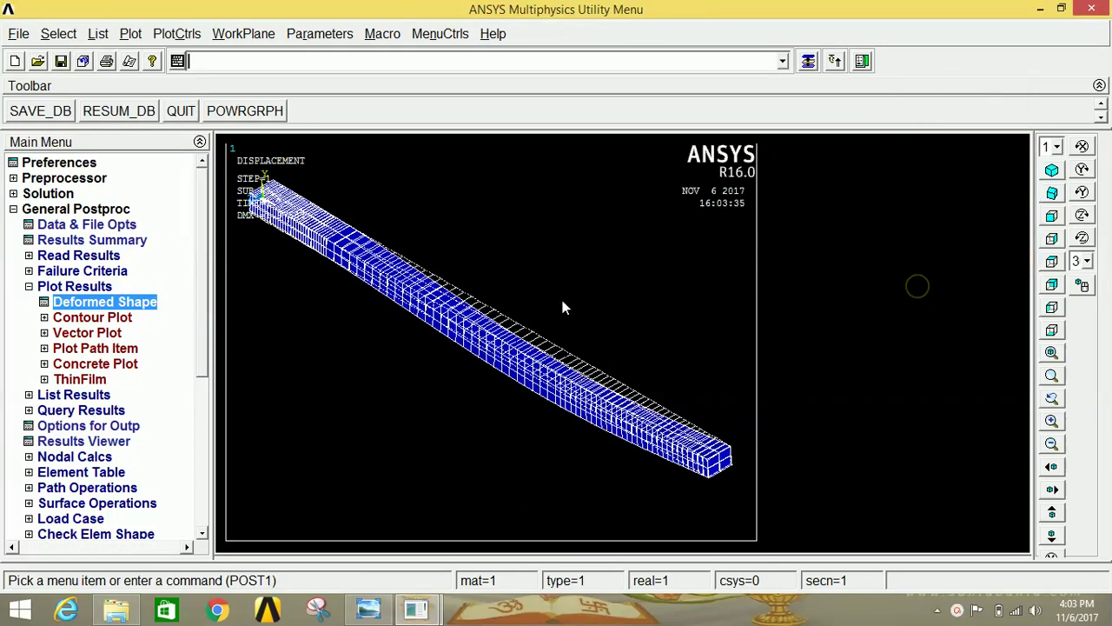
Plot the nodal solution contour of the displacement vector sum on the deformed shape only
click(92, 317)
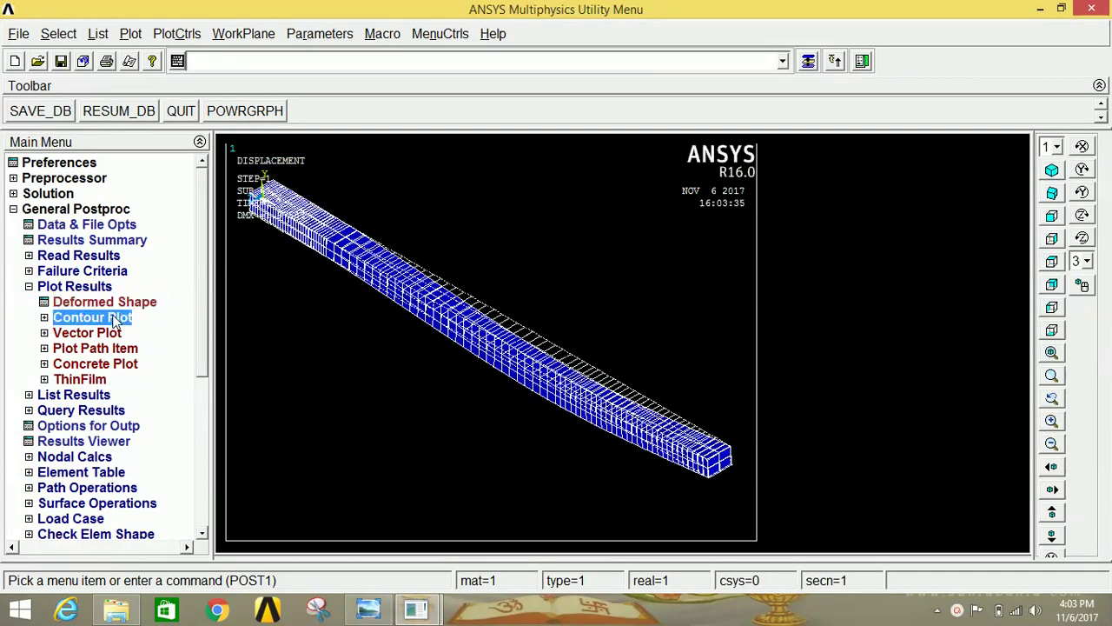
click(106, 334)
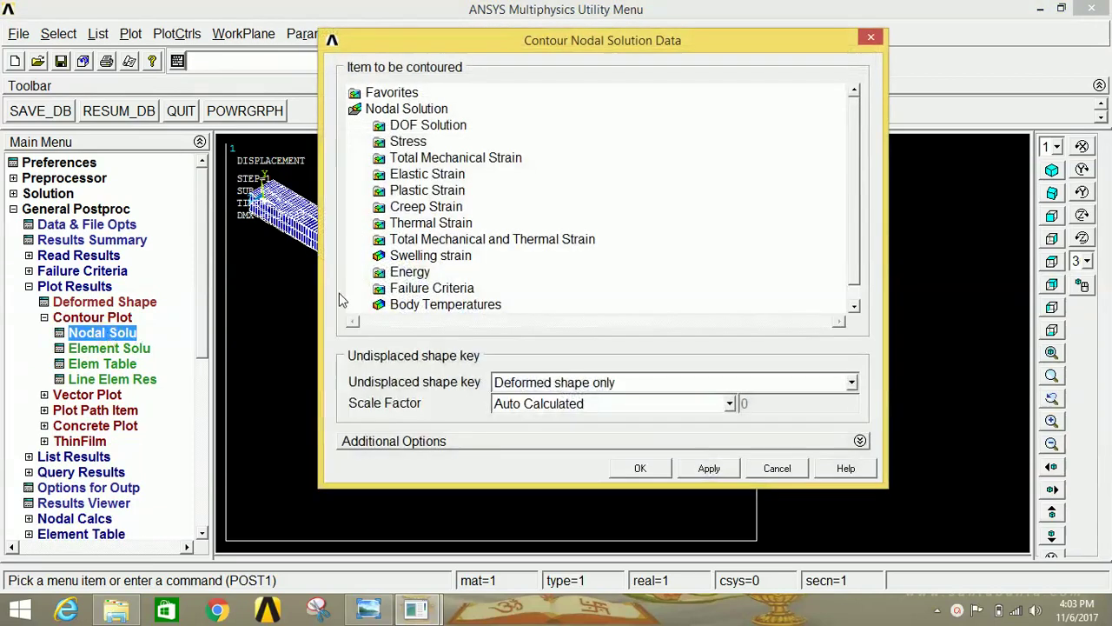
click(446, 126)
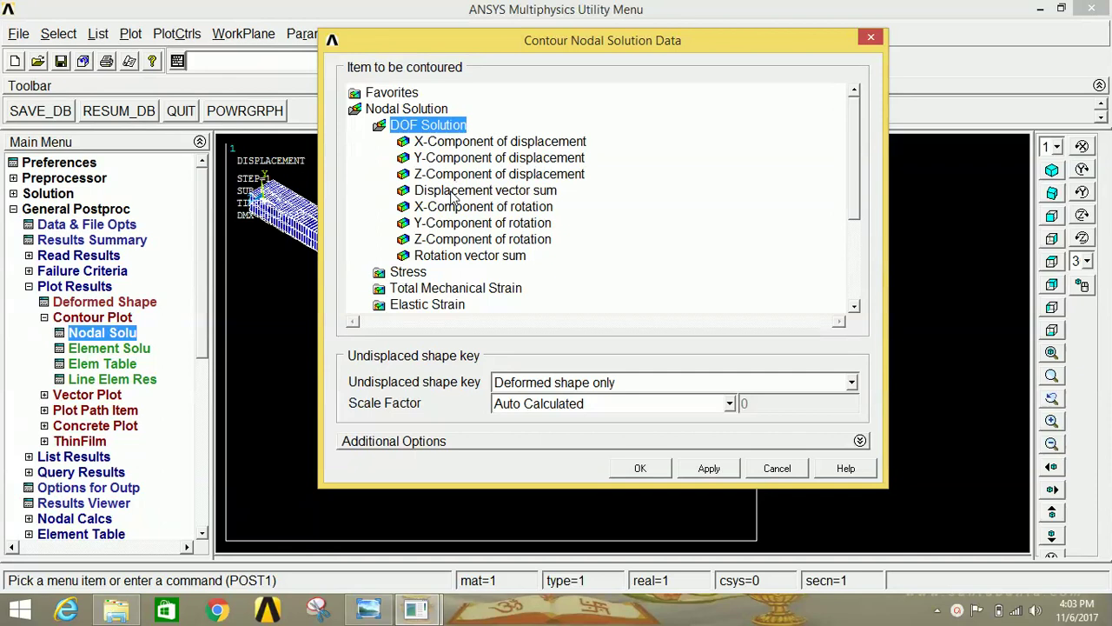
click(452, 191)
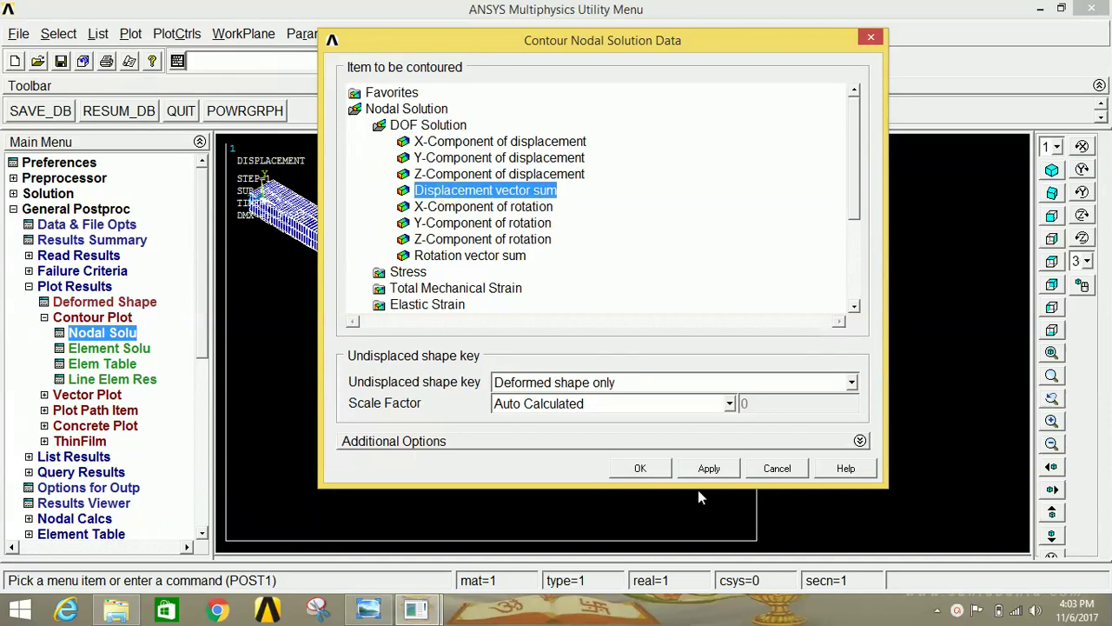
click(641, 469)
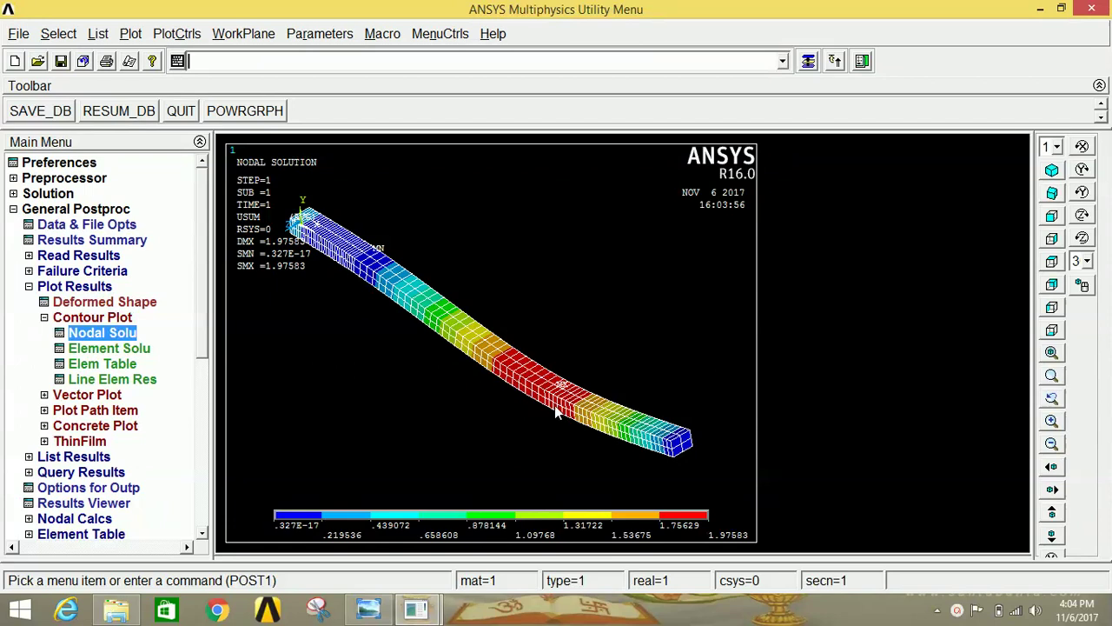
Plot the nodal solution contour of the von Mises stress on the deformed shape only
click(126, 338)
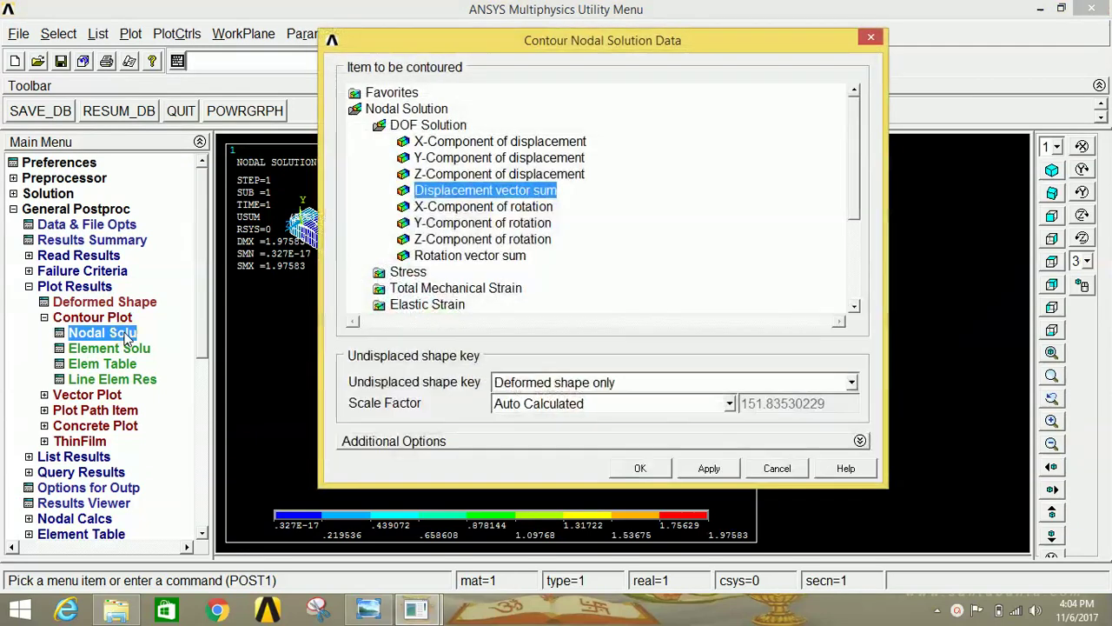
click(407, 267)
drag(856, 144, 855, 182)
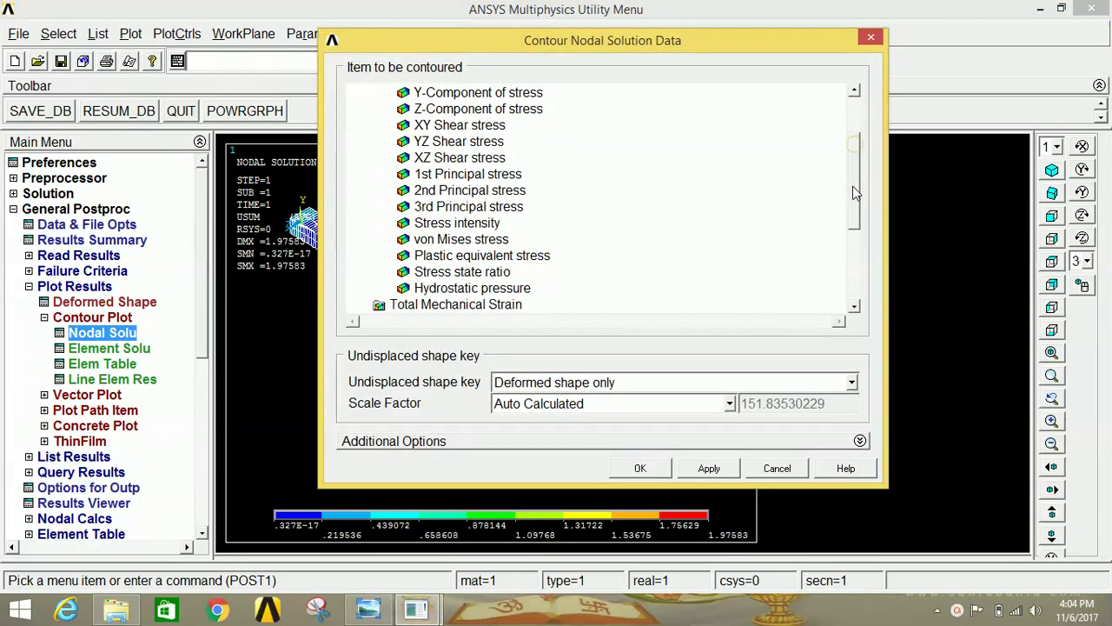
click(458, 242)
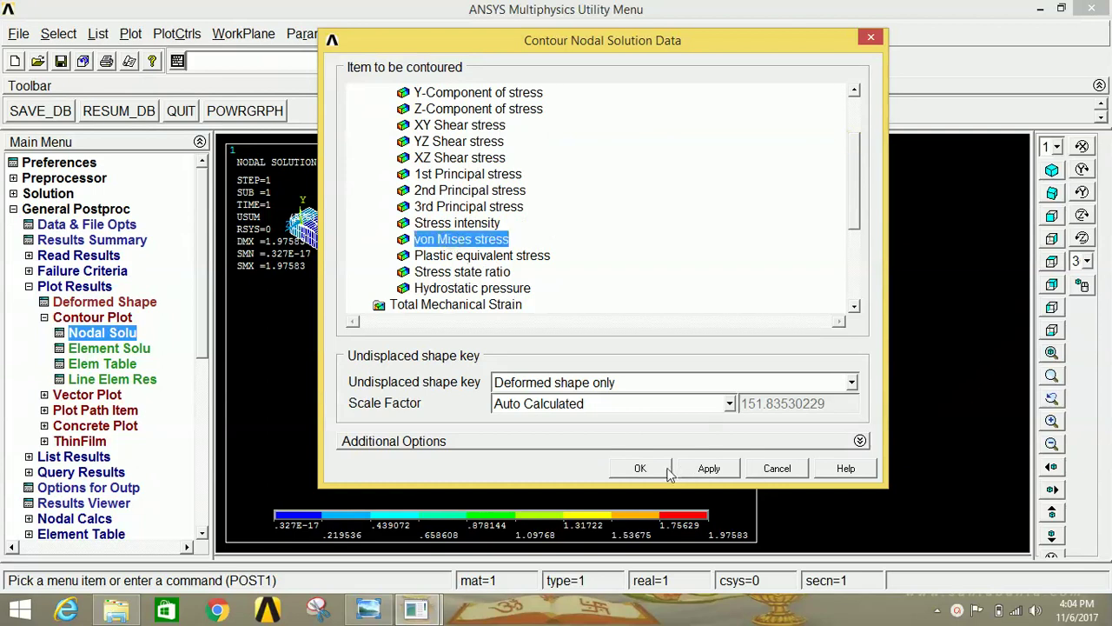
click(640, 470)
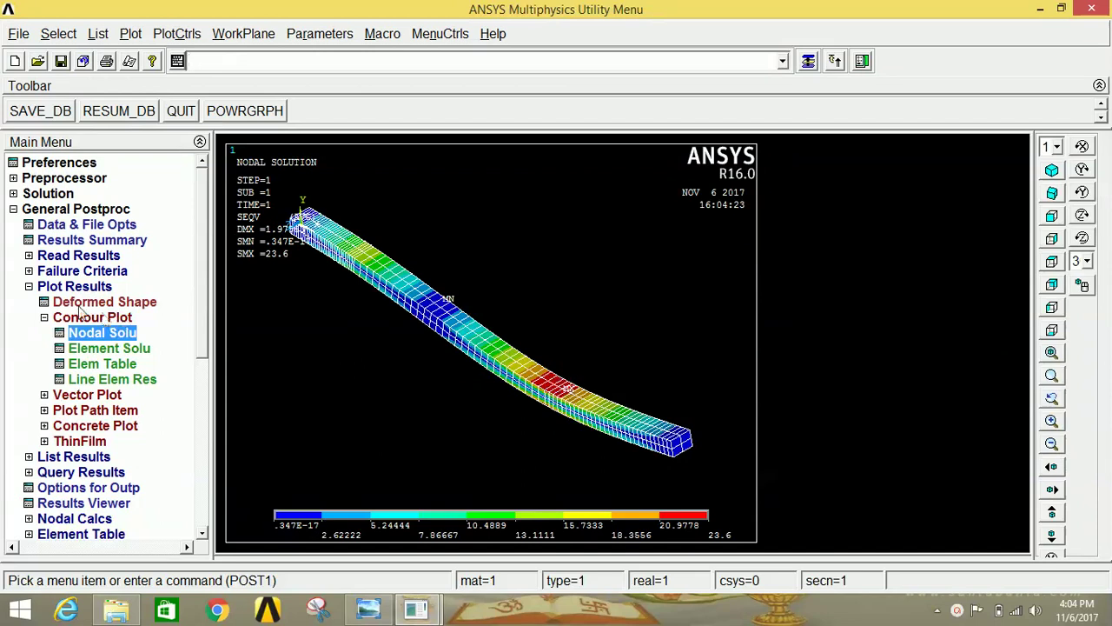
List the reaction solution for all items and close the listing after reading it
click(50, 291)
click(50, 290)
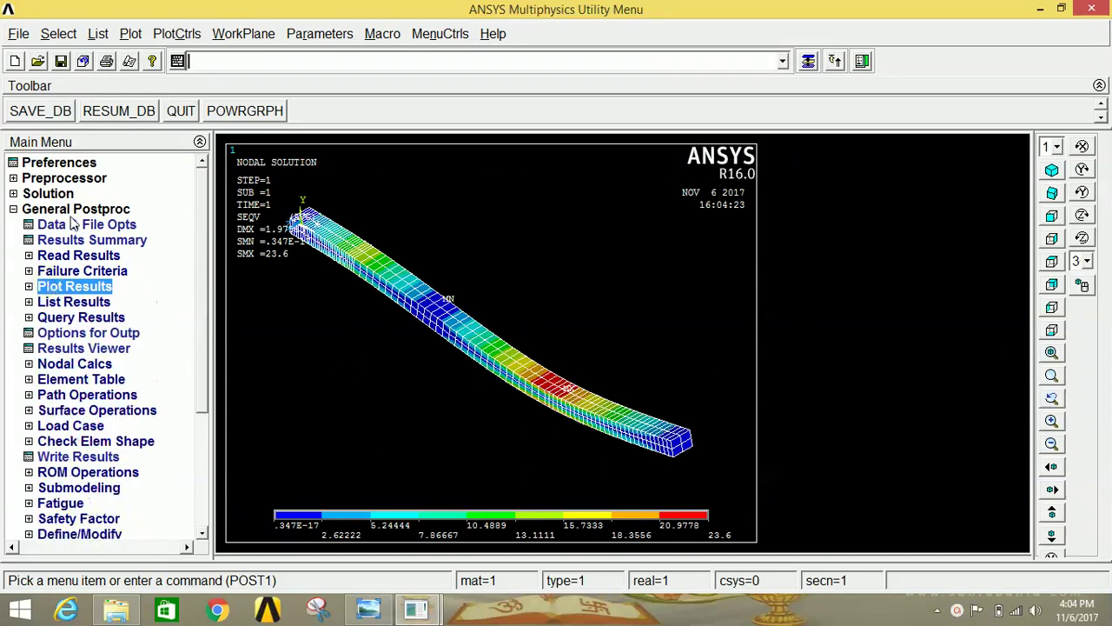
click(92, 303)
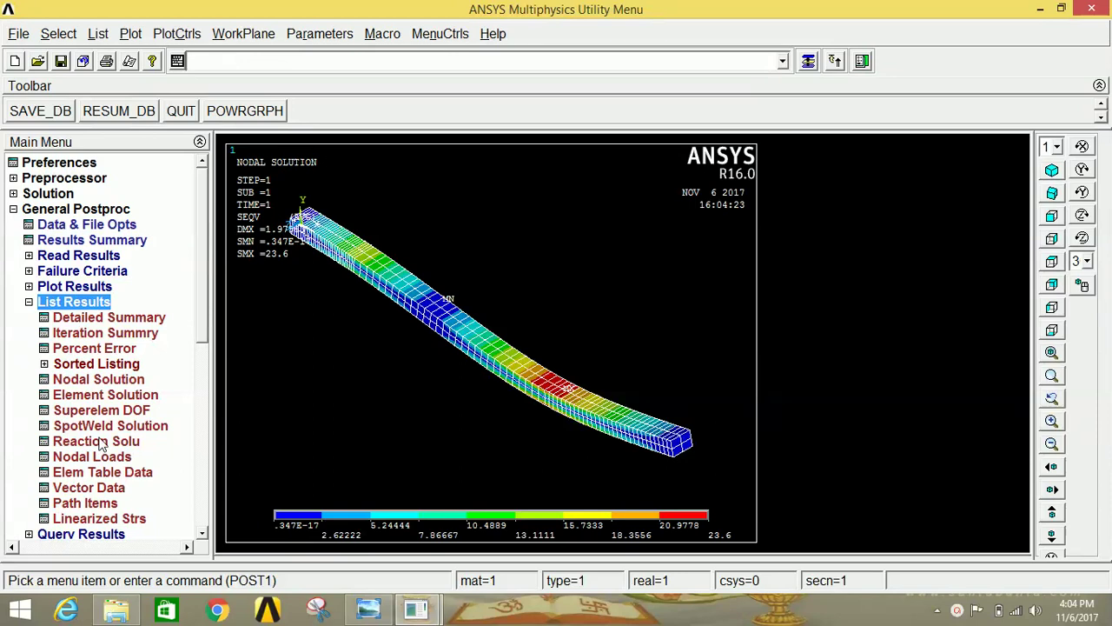
click(102, 443)
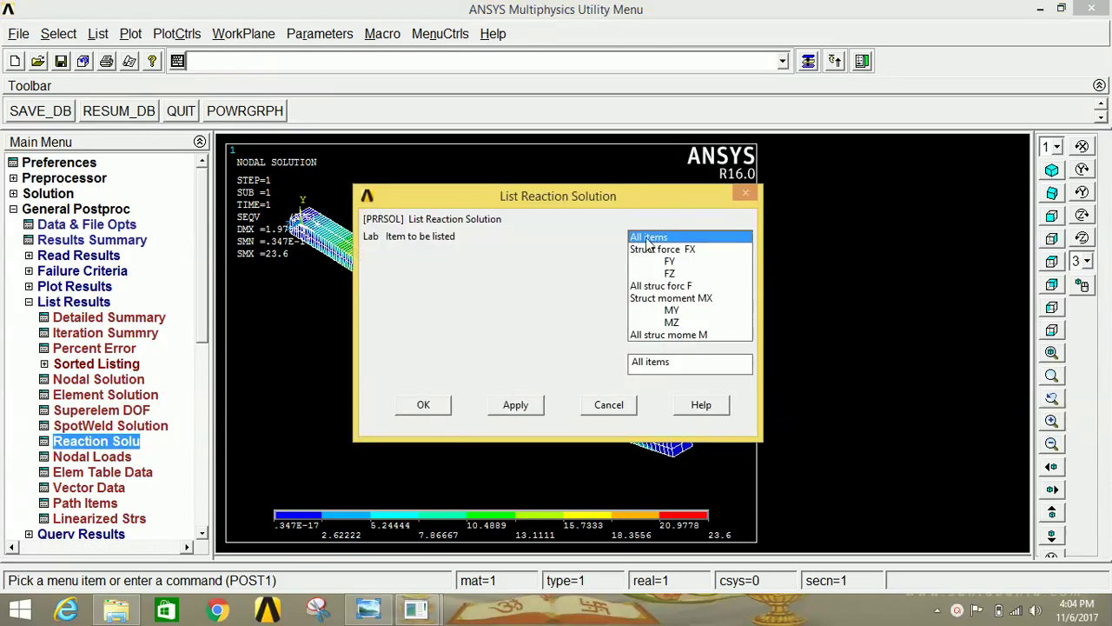
click(412, 405)
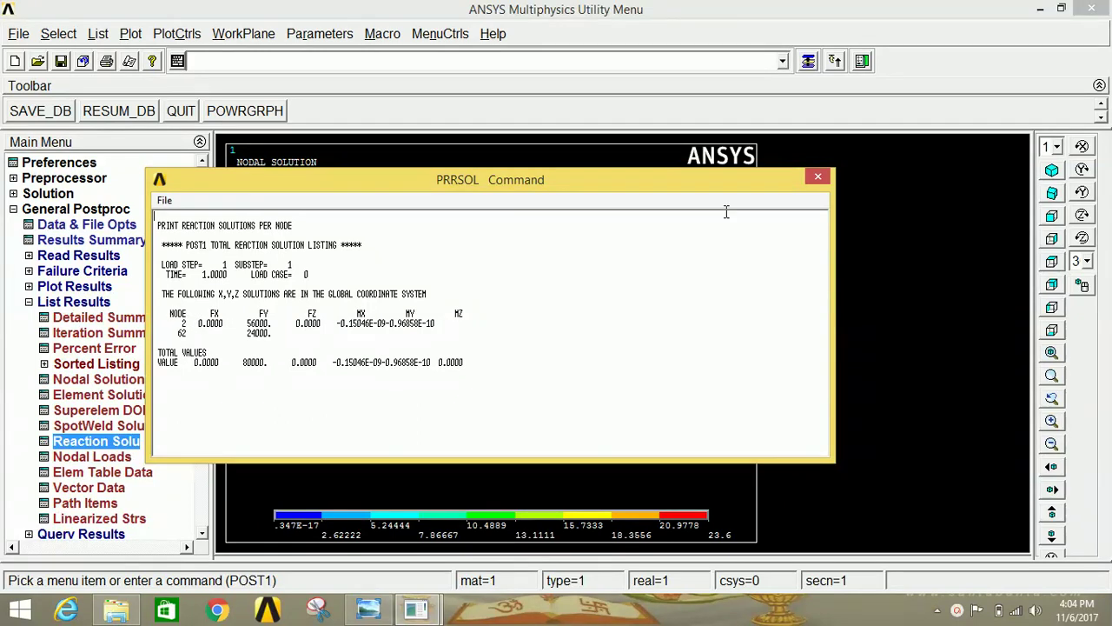
click(820, 178)
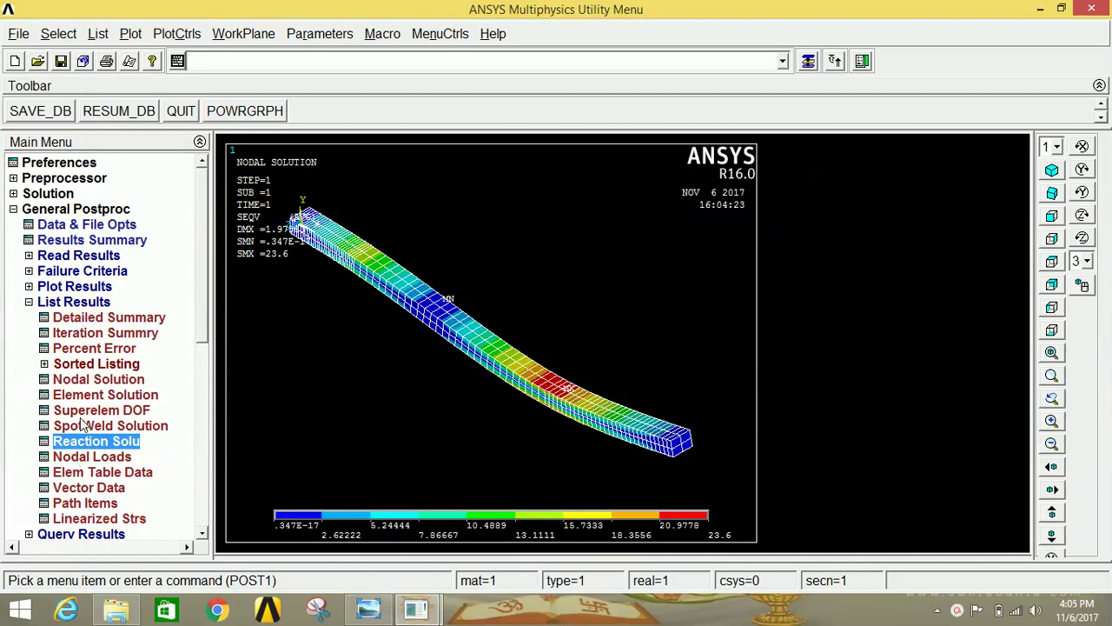
List the nodal loads for all items on the selected nodes, read through to the totals and close the listing
click(87, 457)
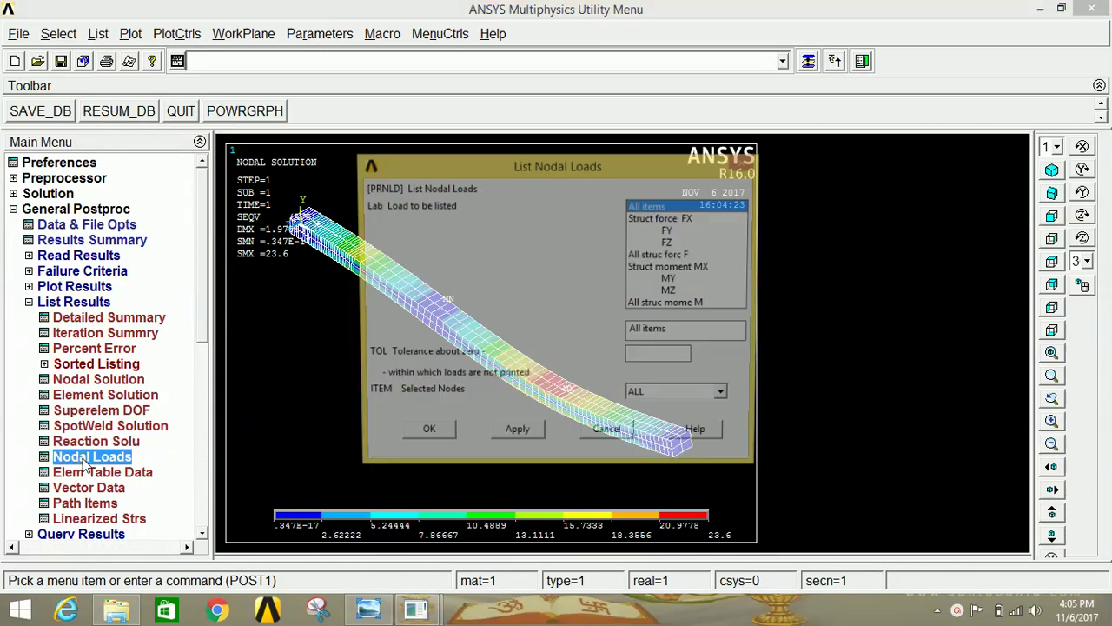
click(407, 439)
scroll(364, 320, down, 20)
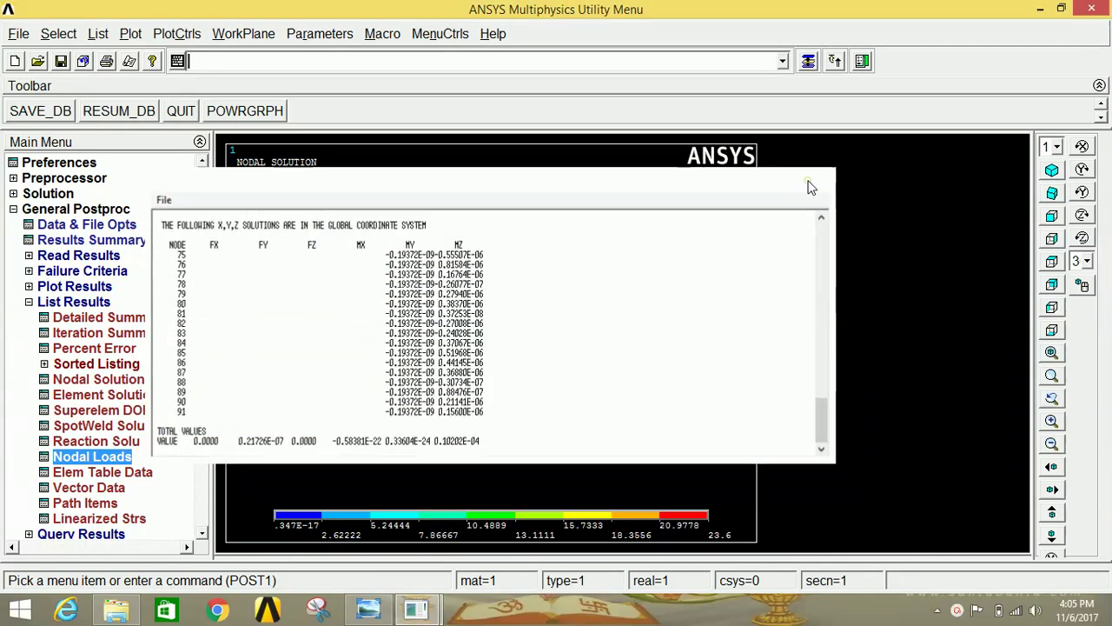
click(818, 178)
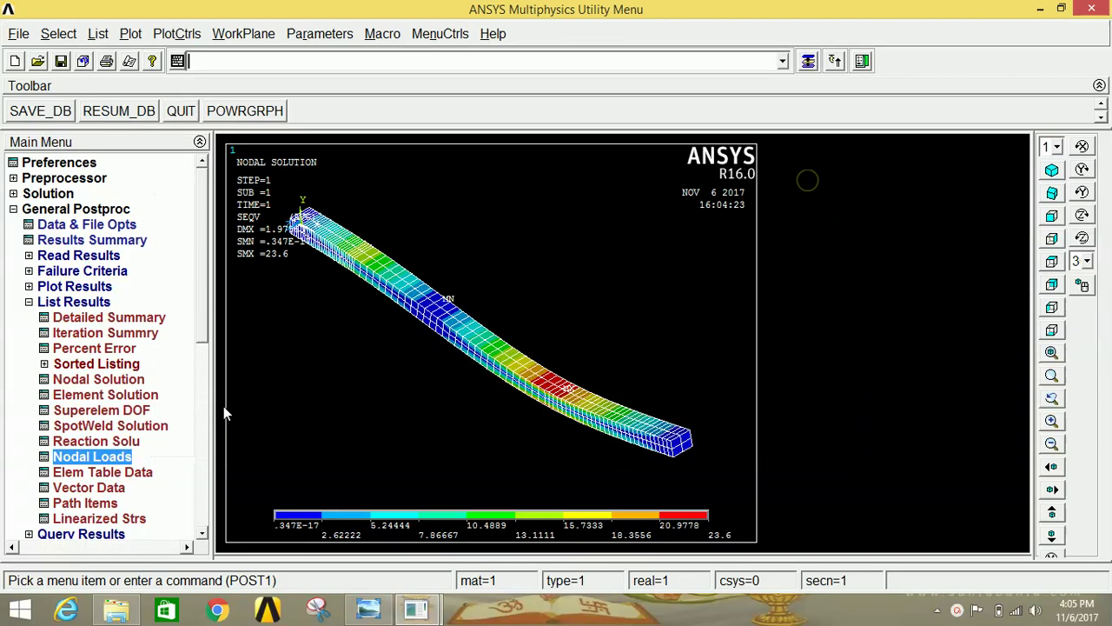
List the nodal solution for the displacement vector sum, review the nodal values and maximums, then close the listing and collapse the list results
click(98, 383)
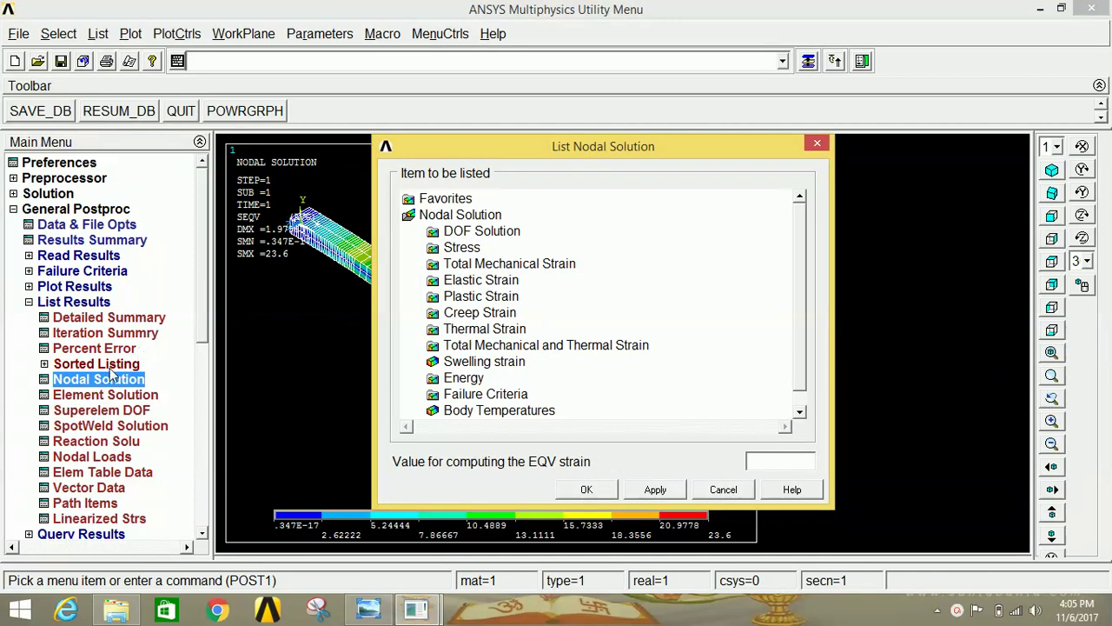
click(476, 234)
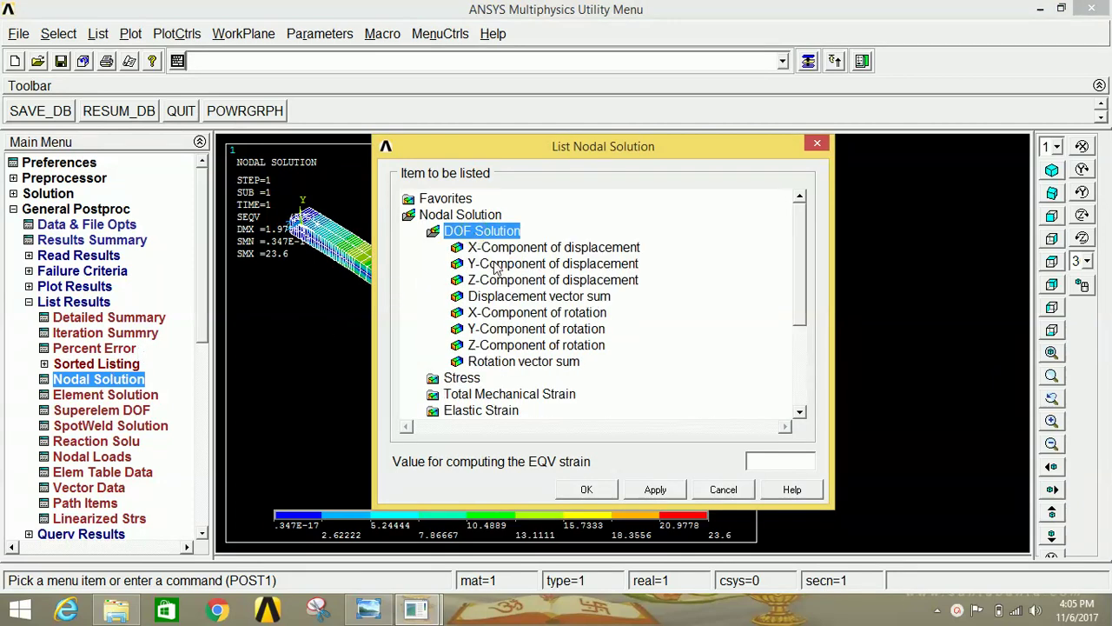
click(513, 297)
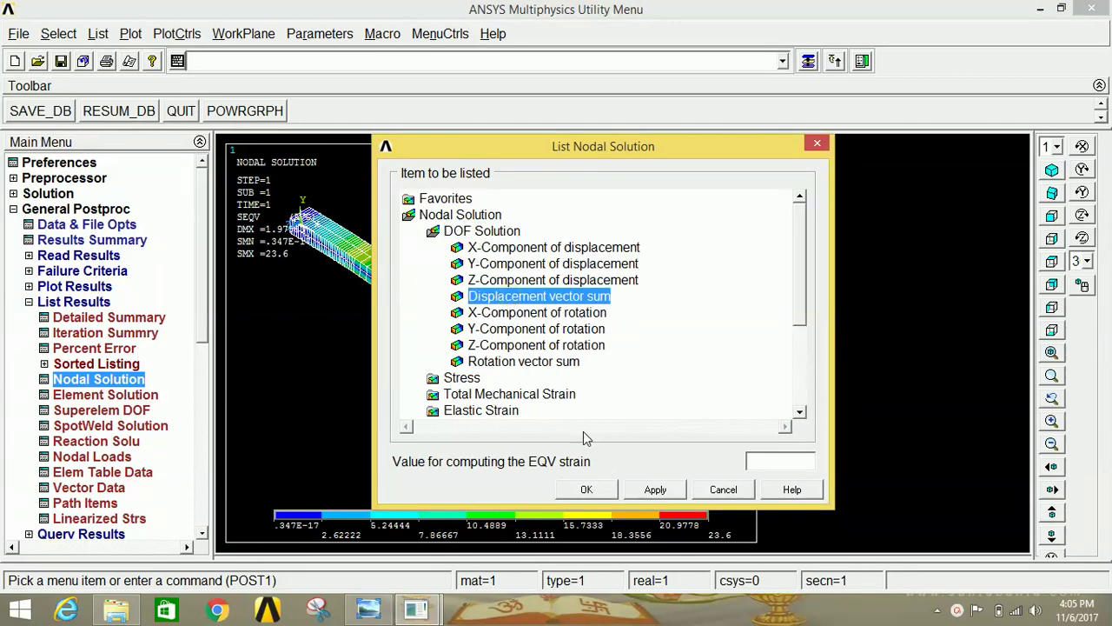
click(584, 490)
scroll(443, 341, down, 7)
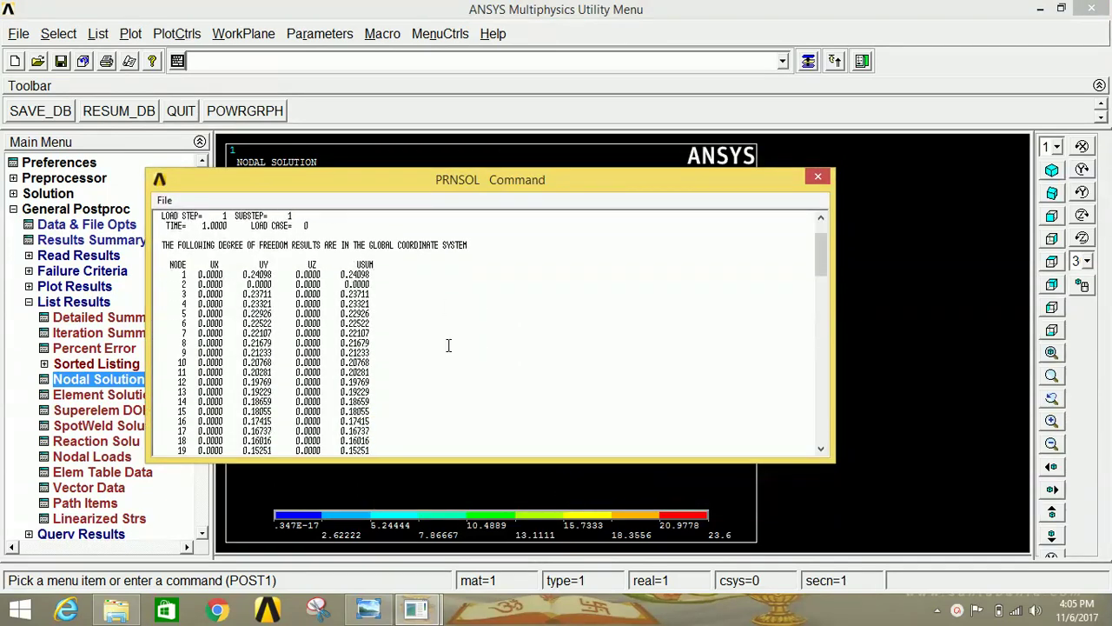
scroll(443, 342, down, 20)
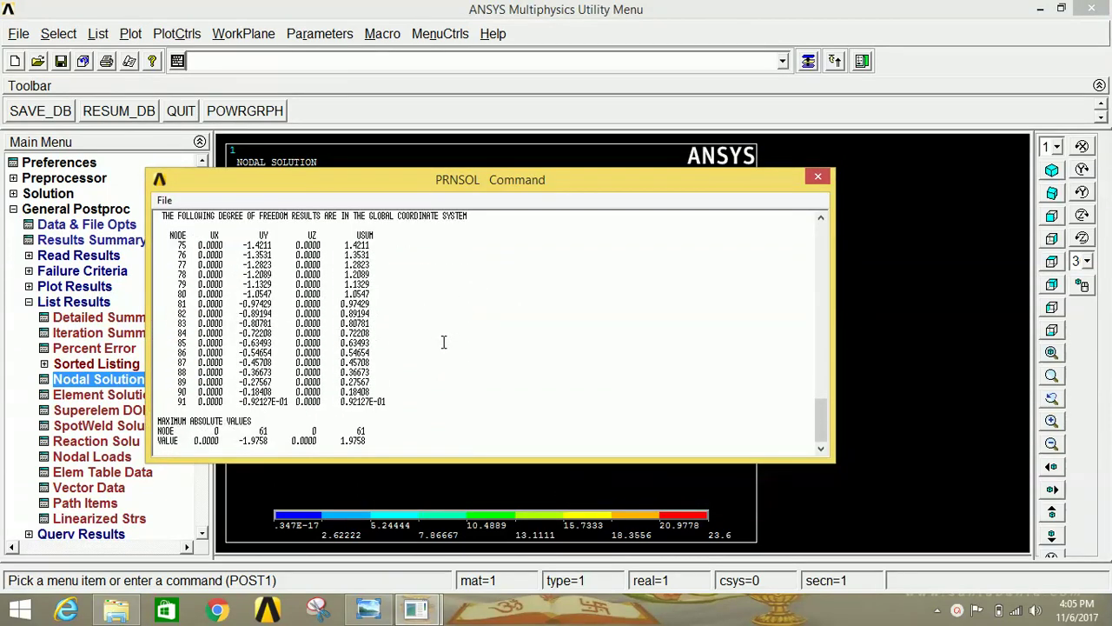
scroll(443, 342, up, 15)
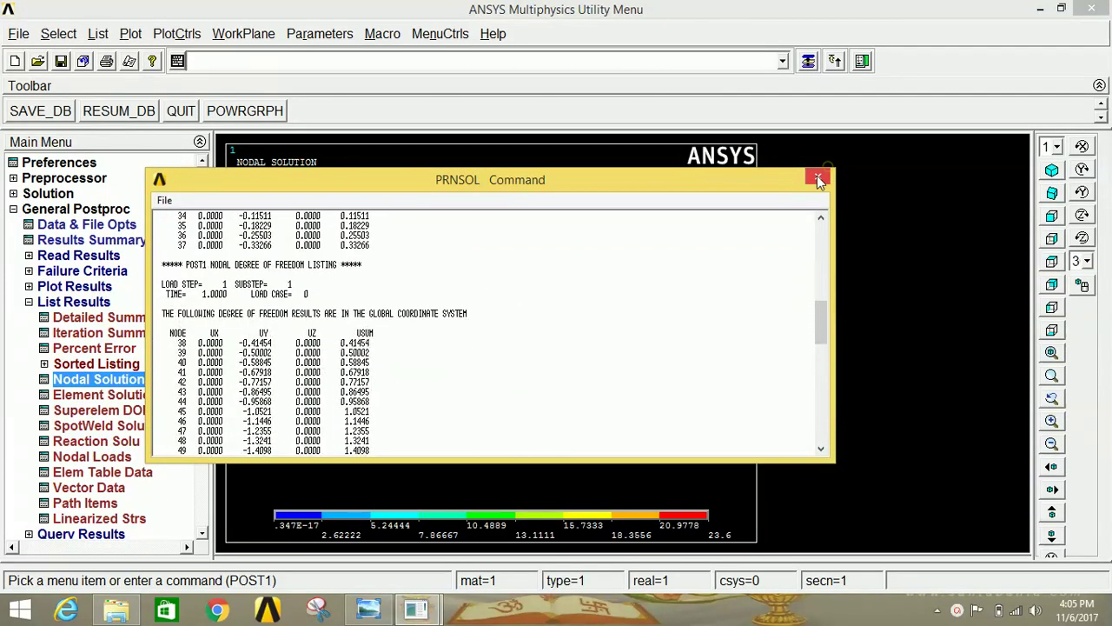
click(818, 177)
double_click(78, 302)
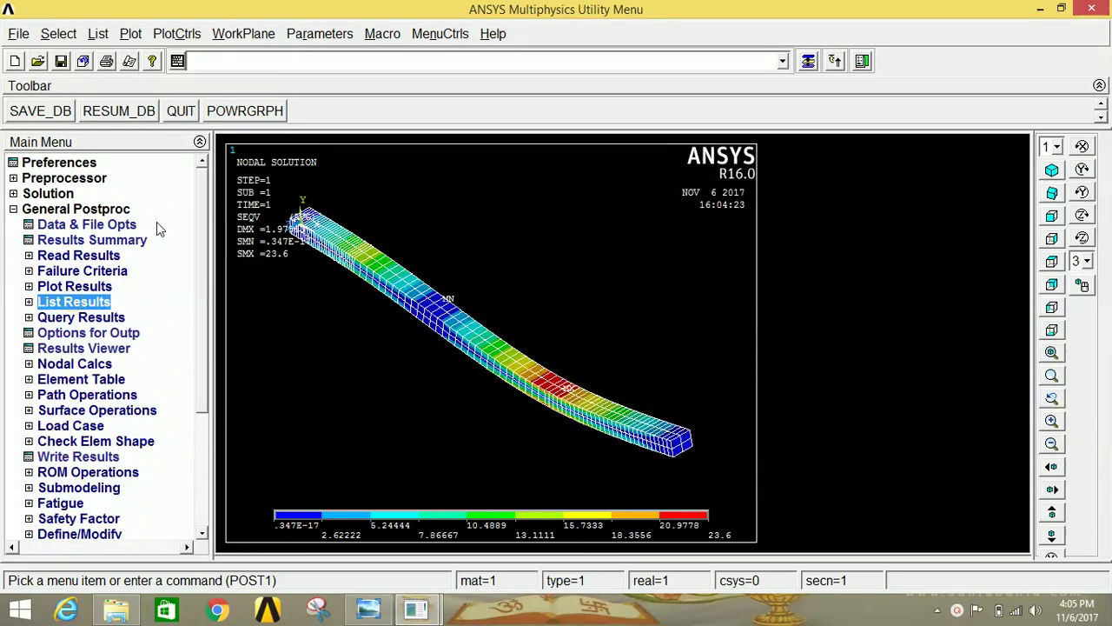